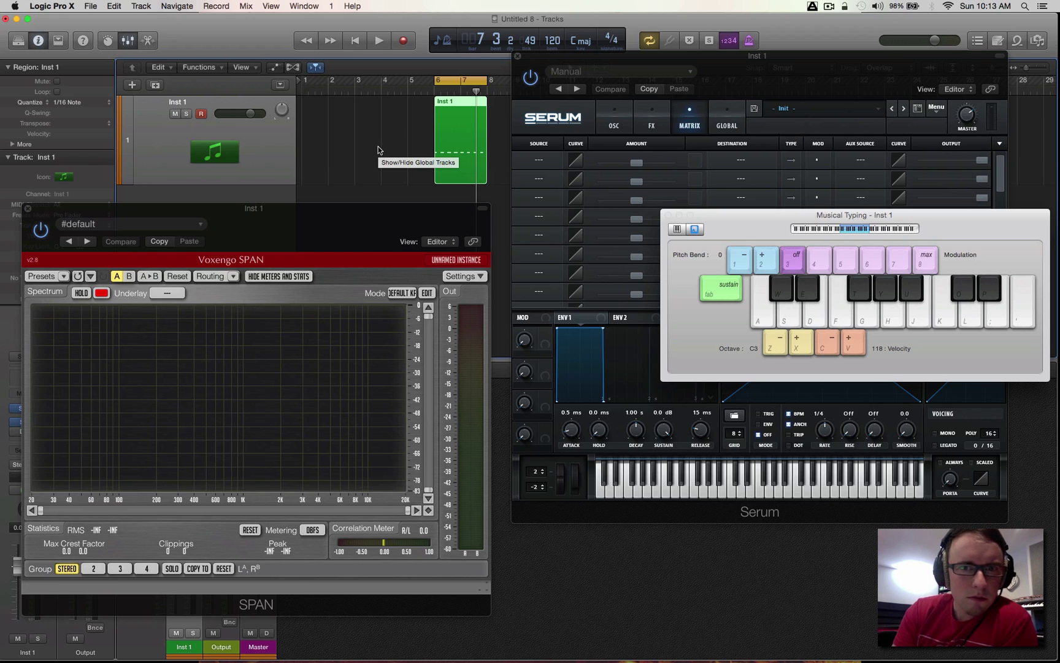
Step: Close Musical Typing, reposition the Serum window and show the oscillator page
click(668, 215)
drag(573, 61, 579, 97)
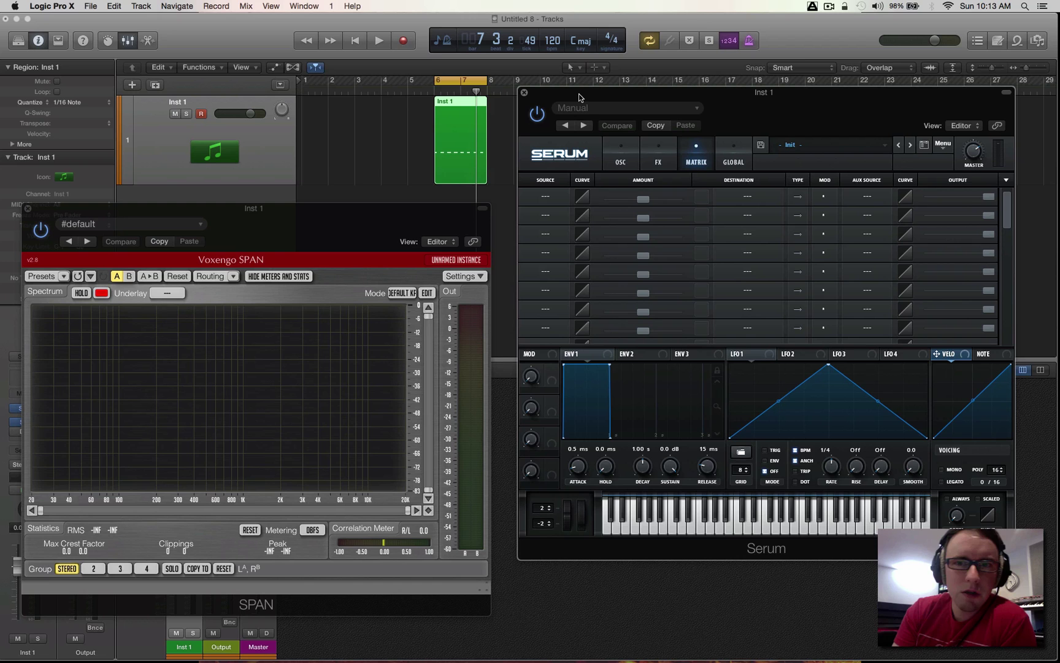
click(620, 162)
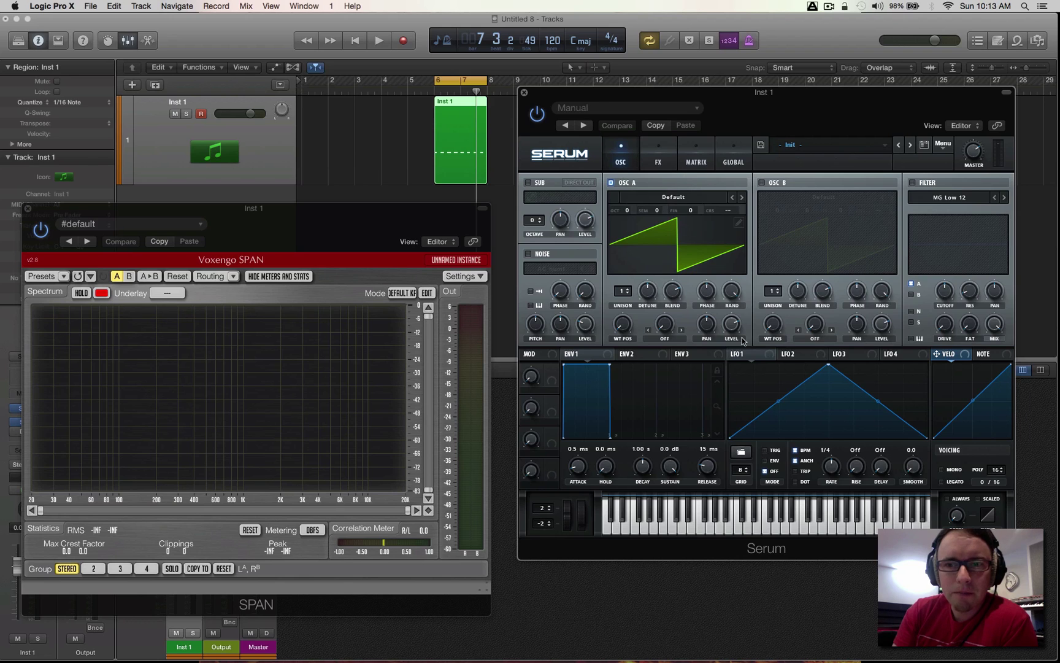
Step: Turn LFO 1 into a downward ramp and load the Analog_BD_Sin wavetable into oscillator A
drag(827, 366, 714, 345)
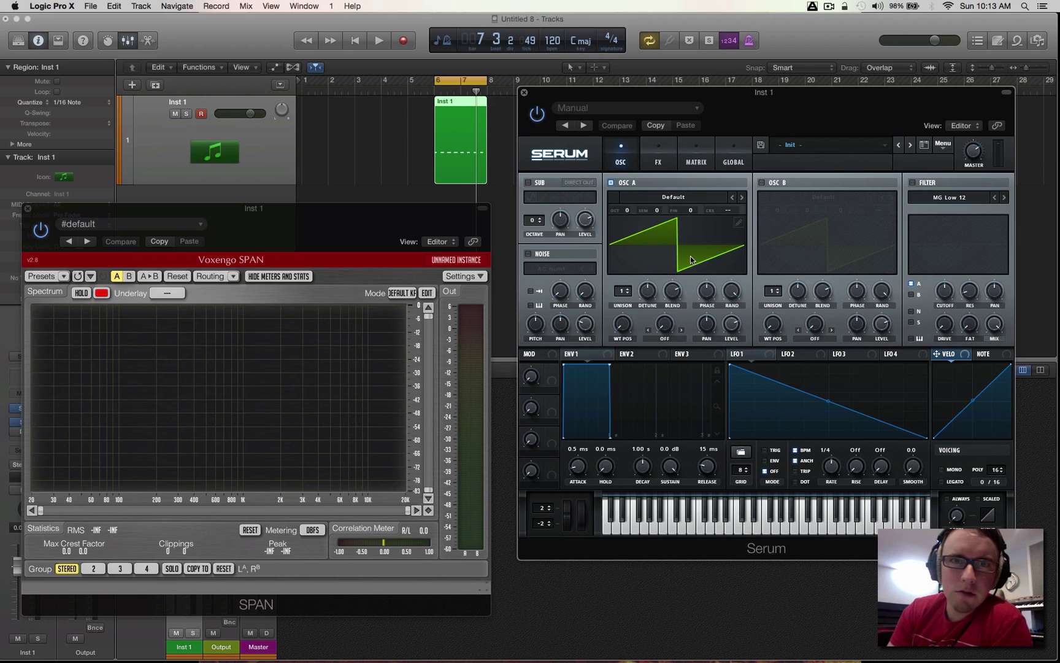
click(667, 200)
mouse_move(668, 212)
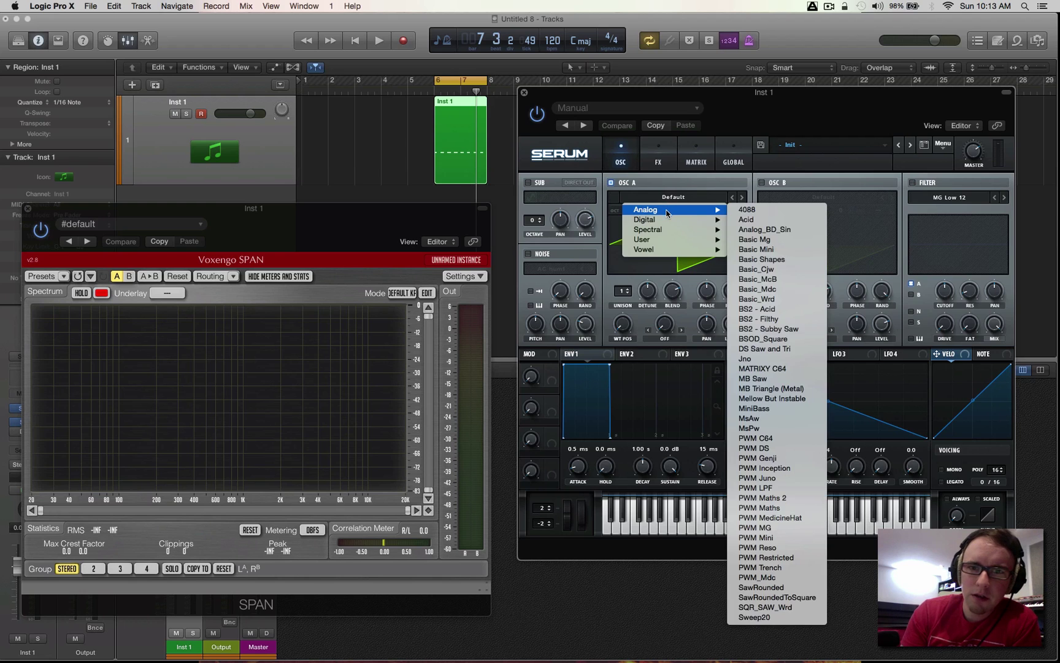
click(790, 229)
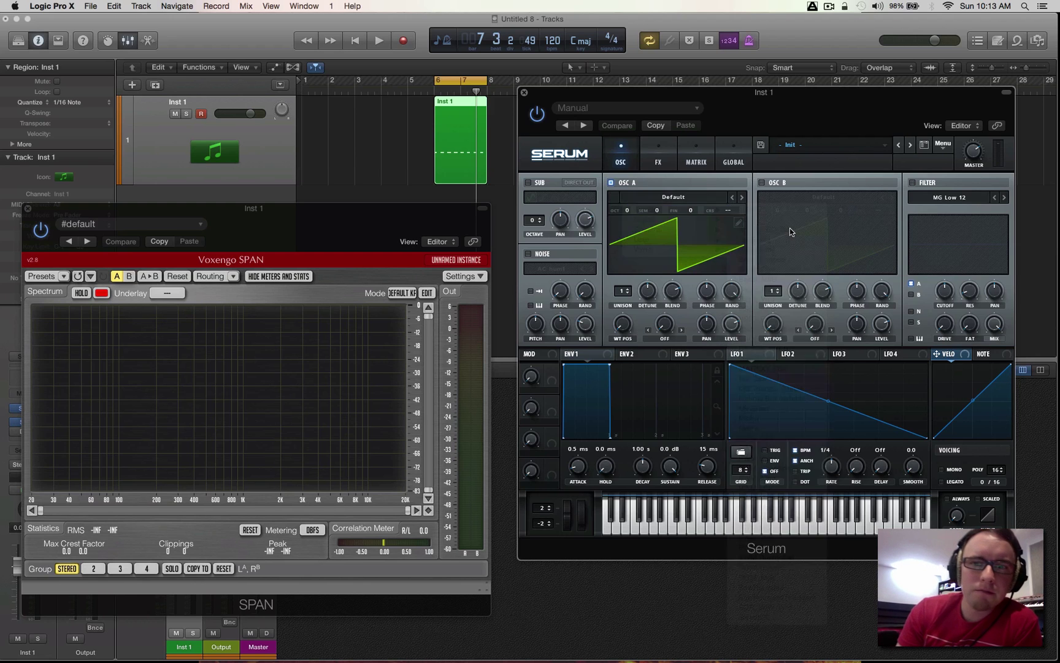
click(739, 223)
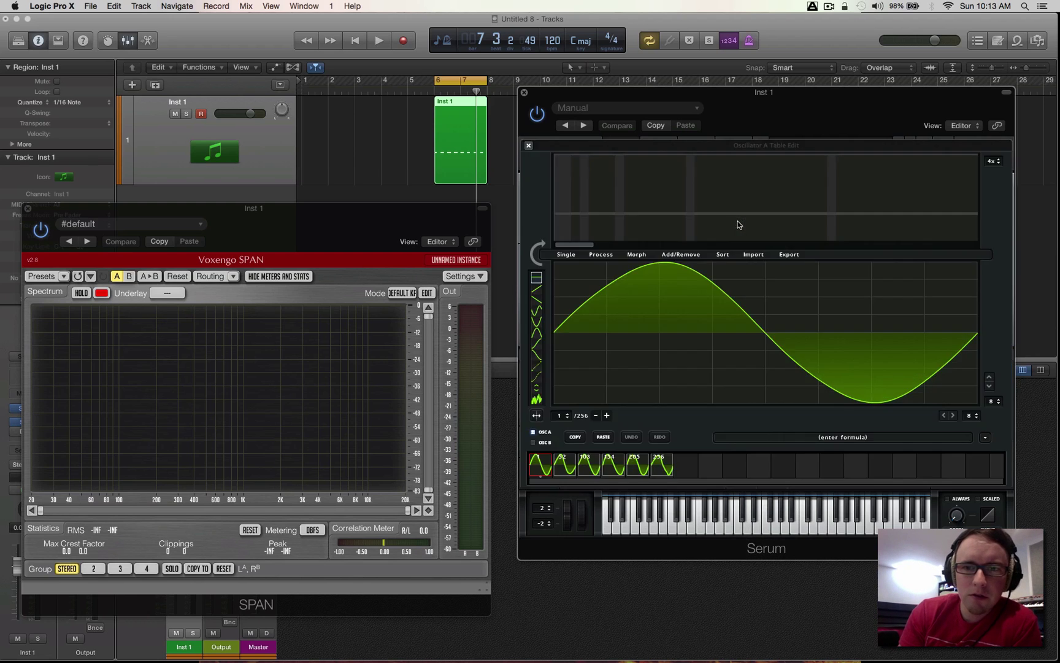
click(538, 251)
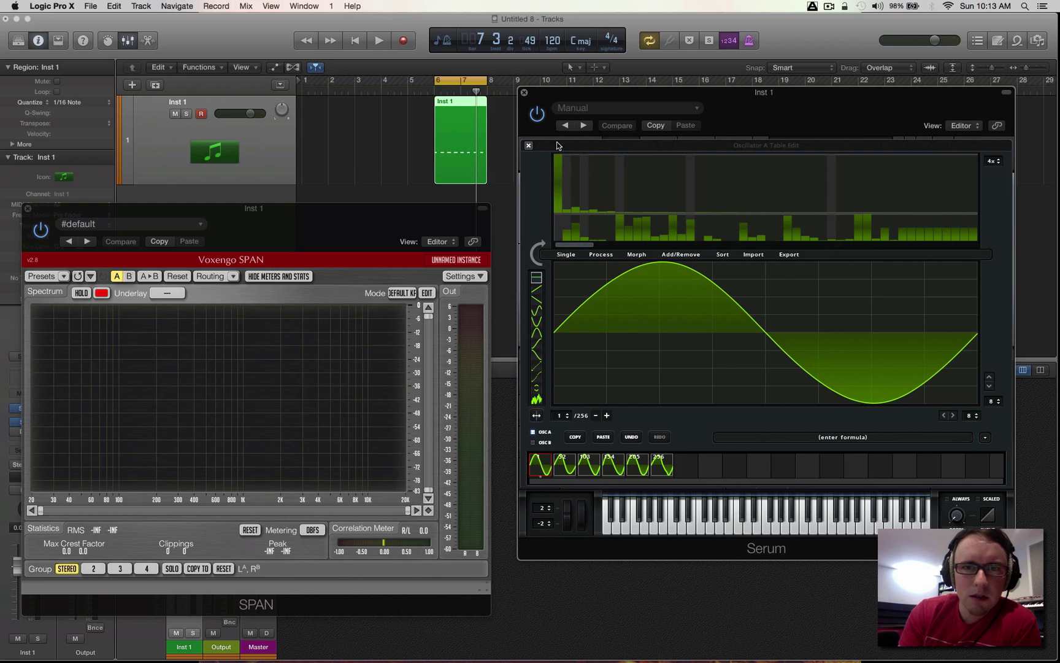
click(528, 145)
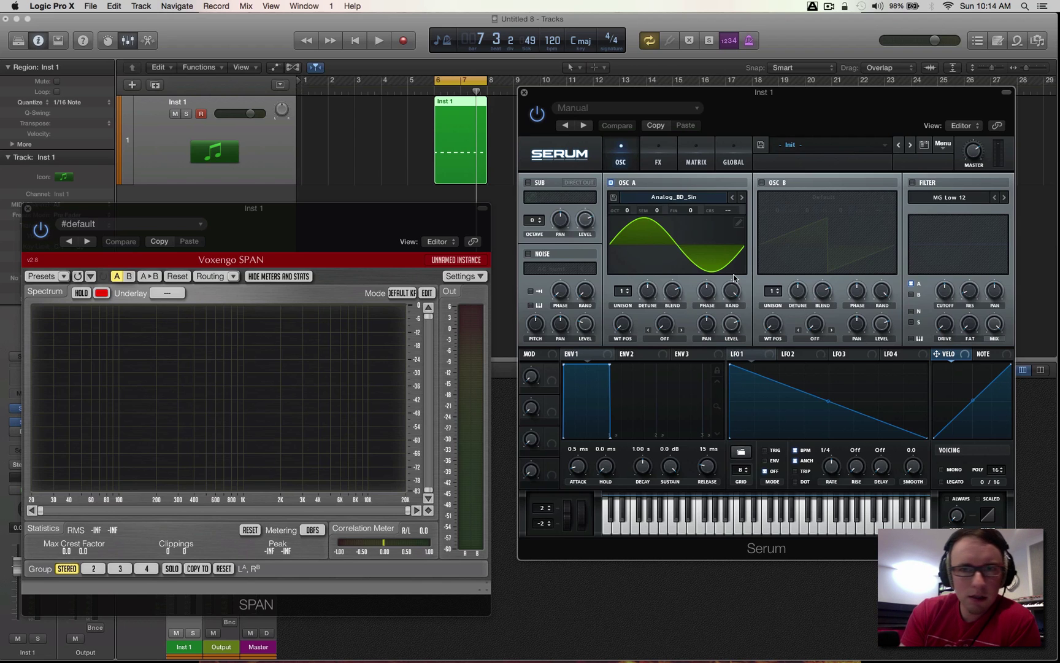
Step: Turn oscillator A's level down to 0% and route LFO 1 to its coarse pitch
drag(732, 322, 728, 412)
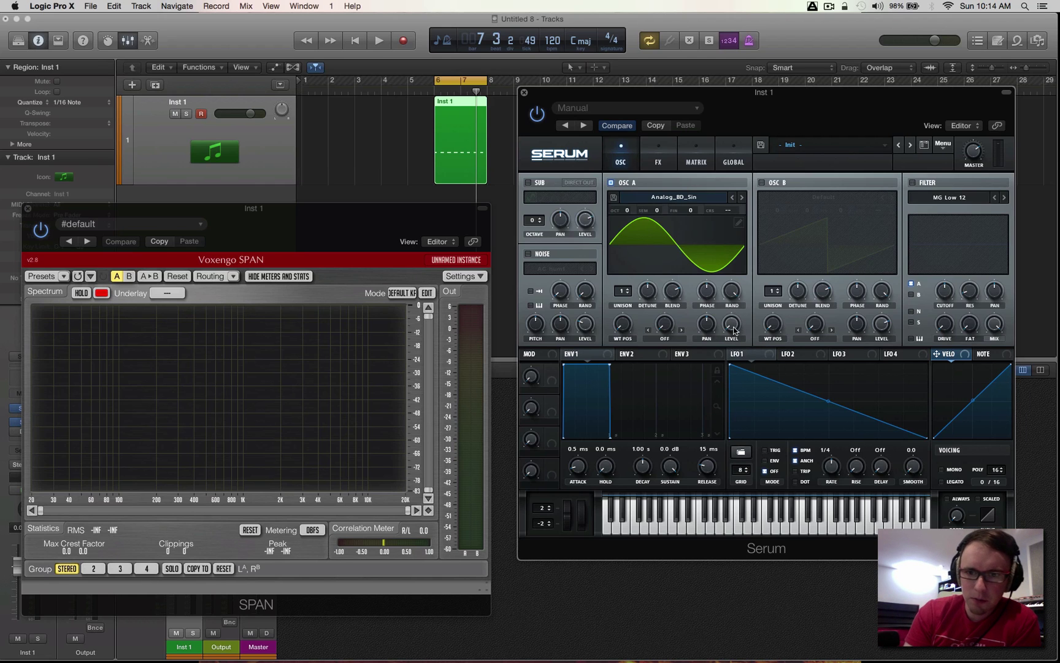
drag(736, 331, 724, 417)
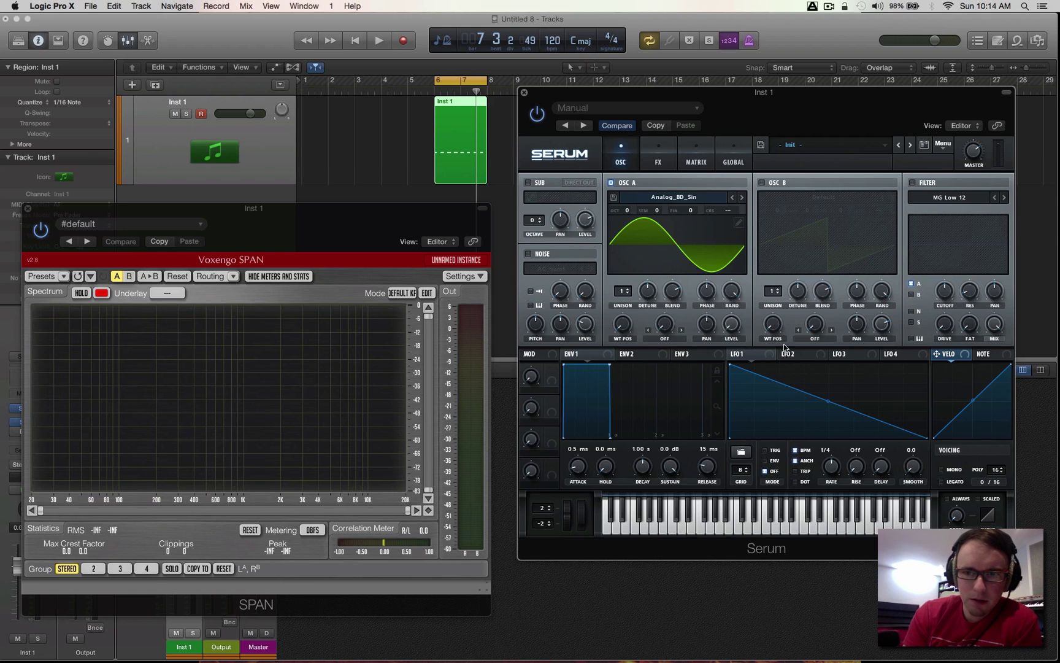
drag(732, 354, 727, 214)
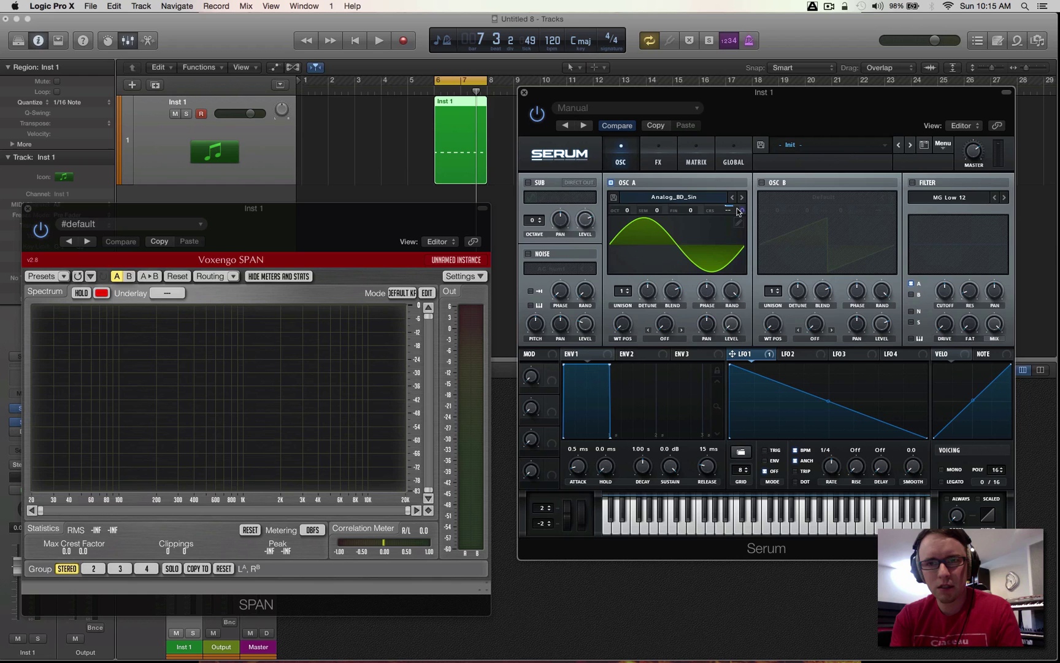
Step: Set the LFO 1 → oscillator A coarse pitch amount to 41 in the matrix and start playback
click(696, 158)
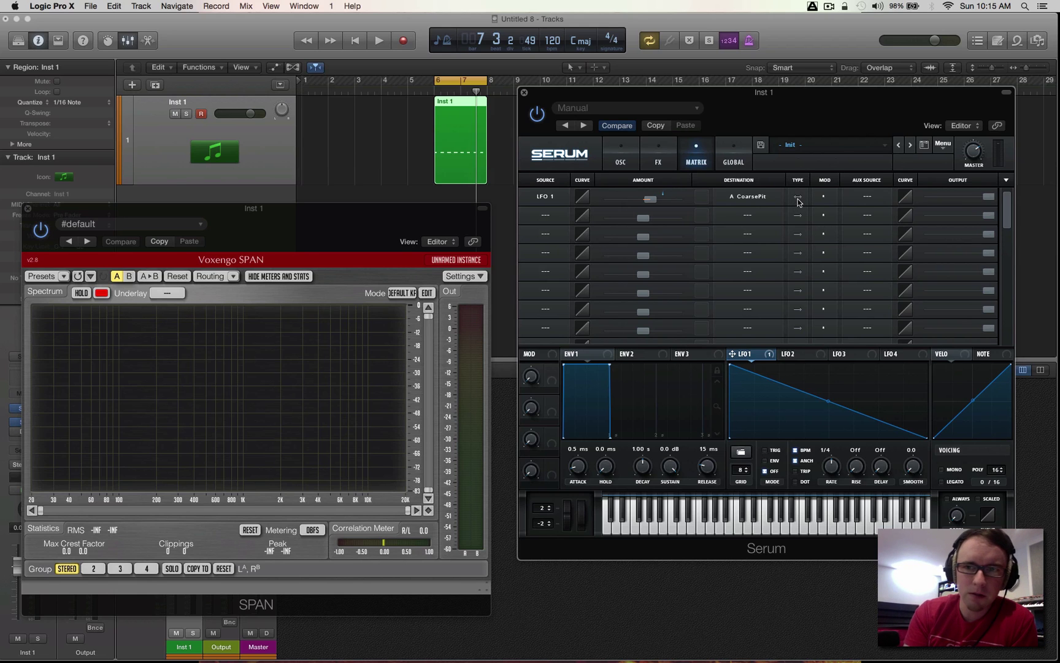
mouse_move(662, 200)
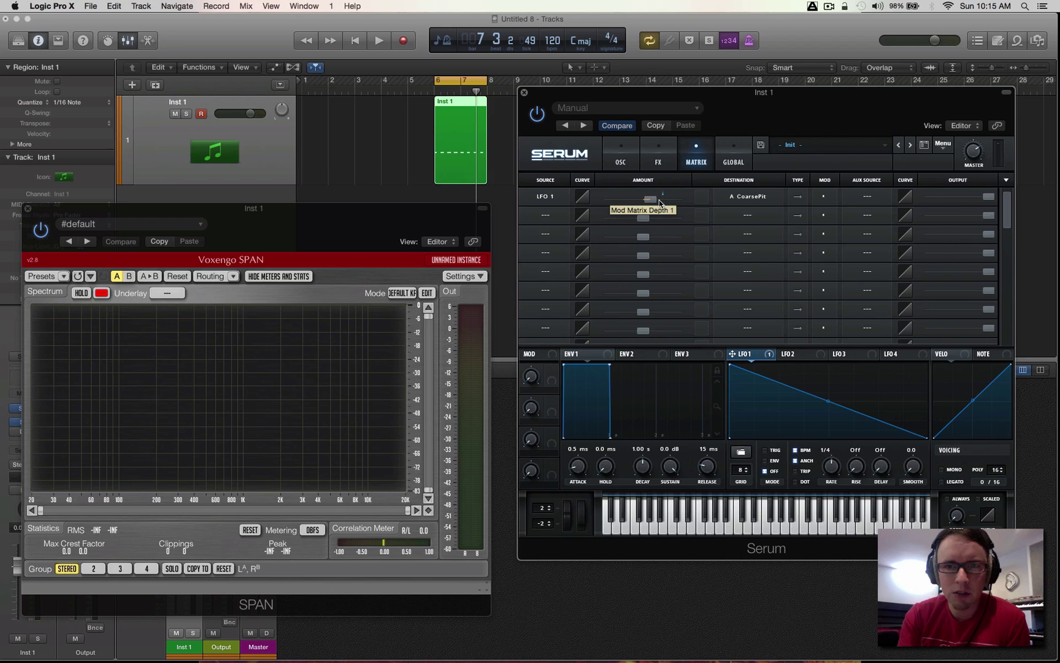
drag(649, 199, 662, 203)
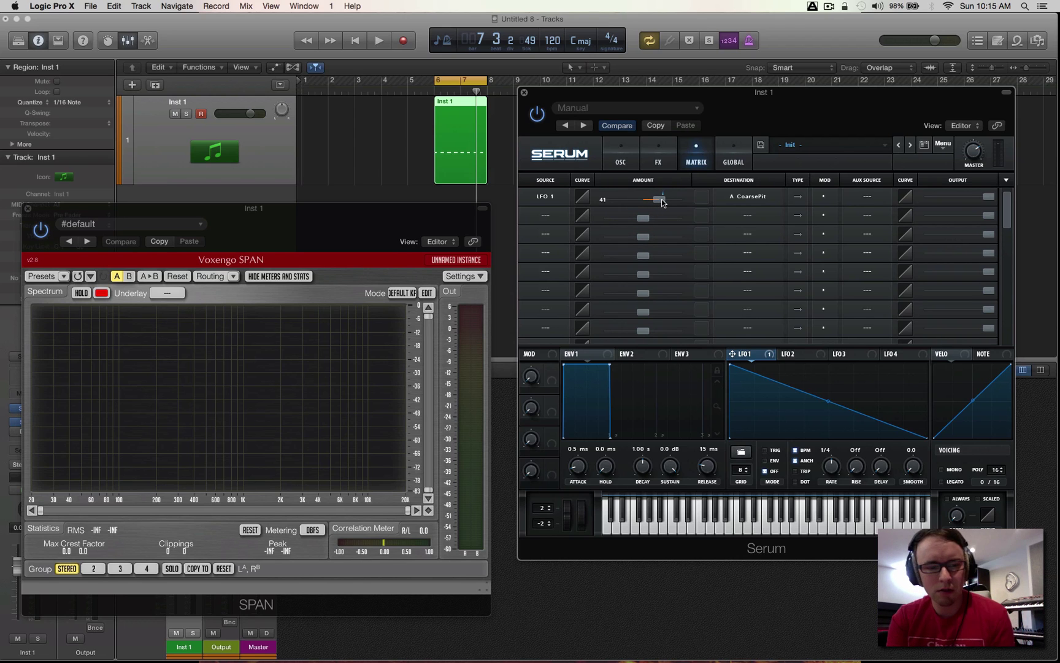
key(space)
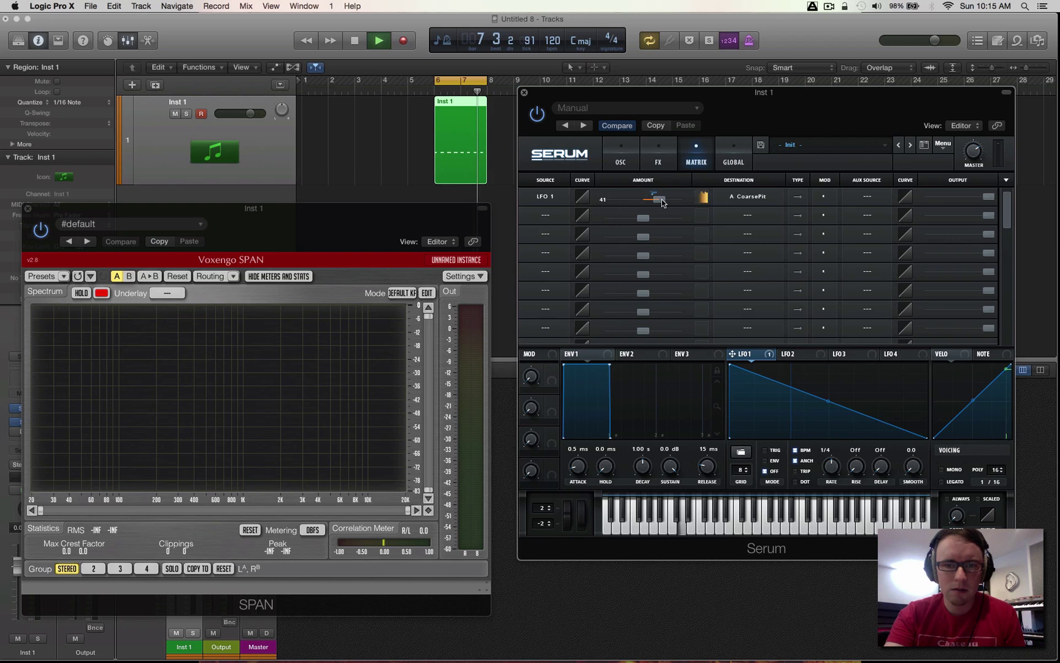
Step: Raise oscillator A's volume to 44% and drop it to -4 octaves, then stop playback
key(XF86AudioRaiseVolume)
click(620, 156)
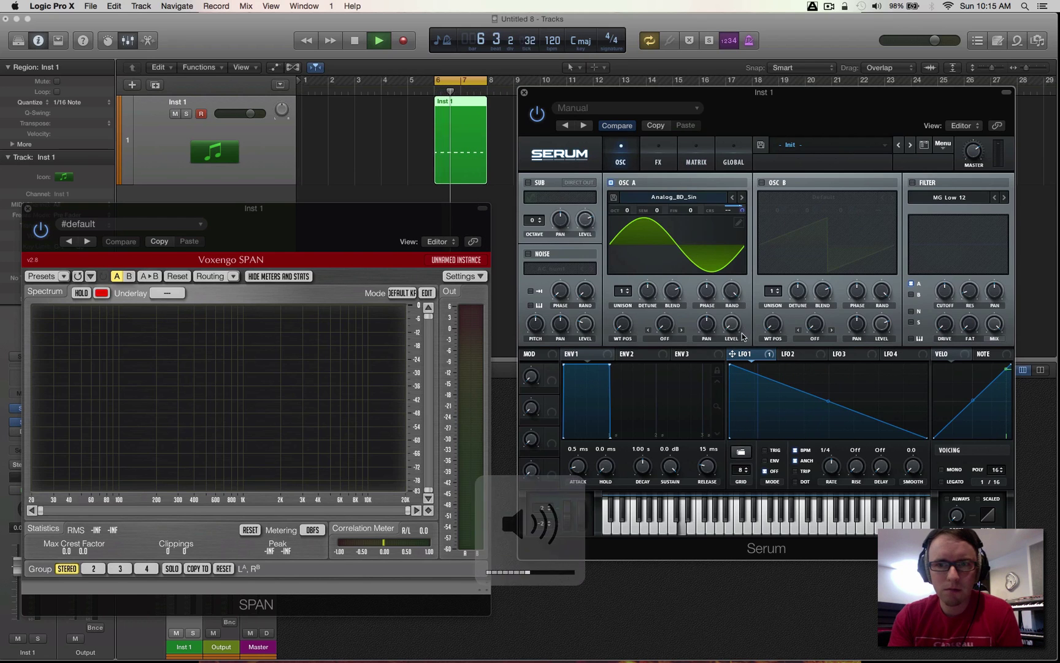
drag(737, 290, 737, 276)
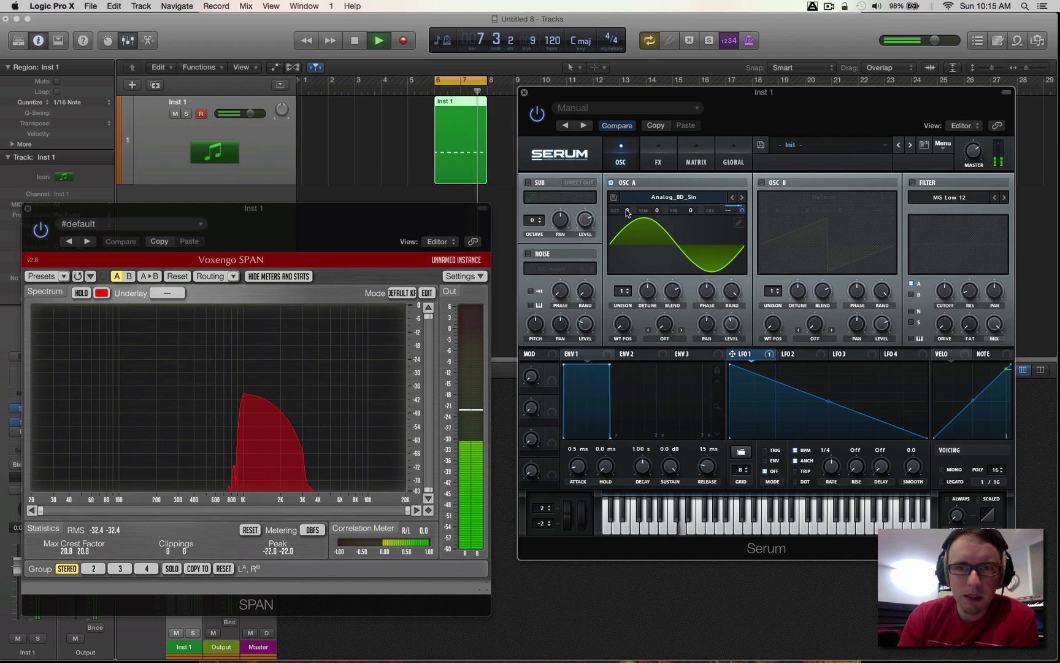
drag(627, 210, 630, 268)
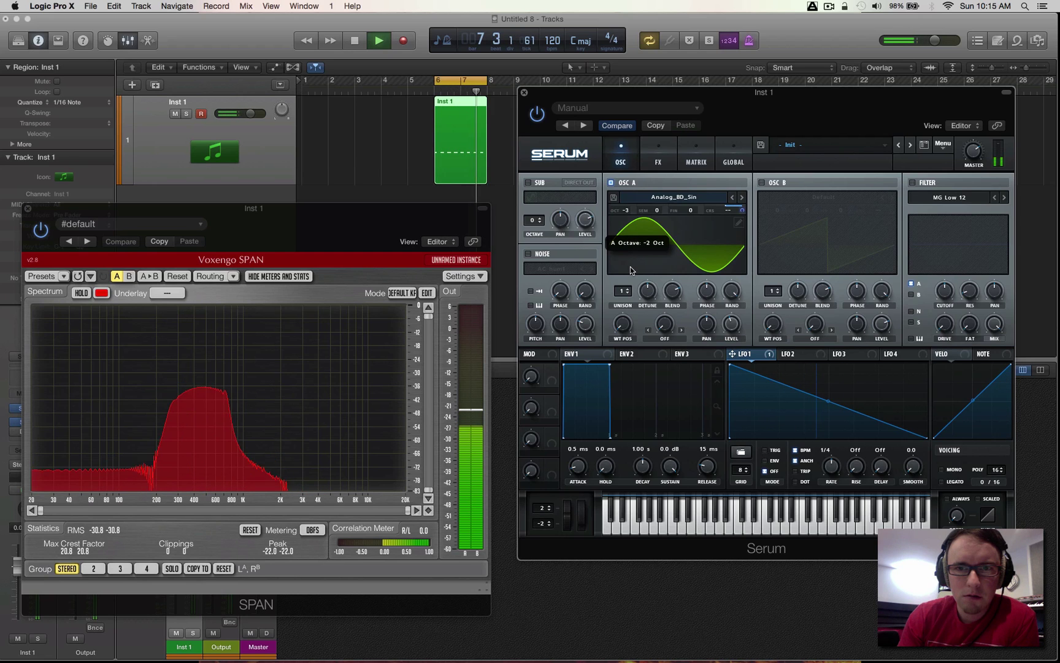
drag(626, 210, 626, 233)
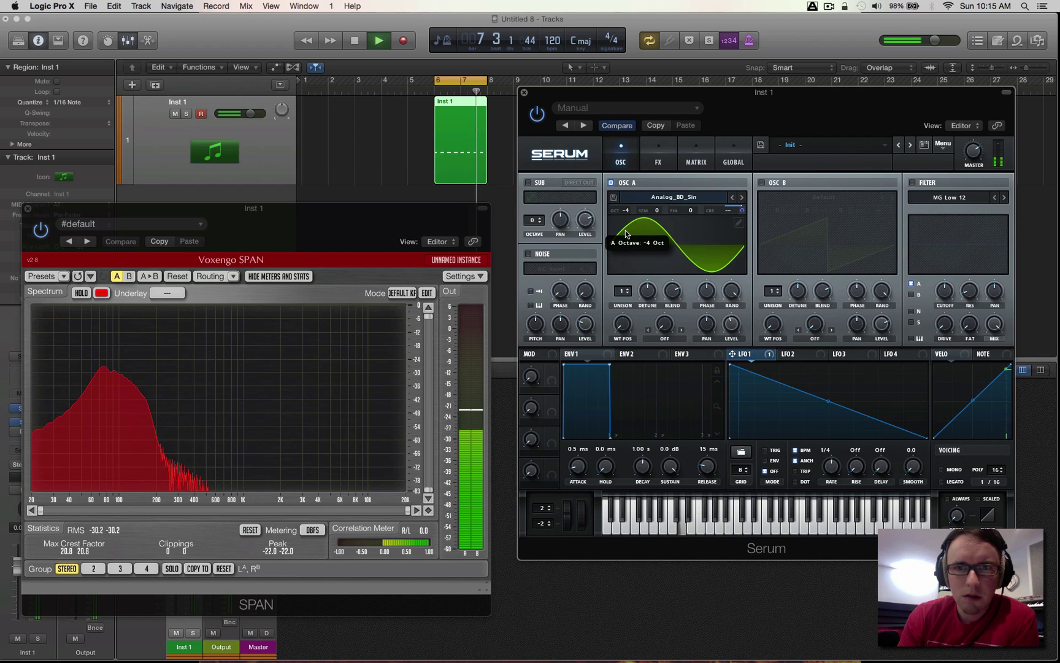
key(space)
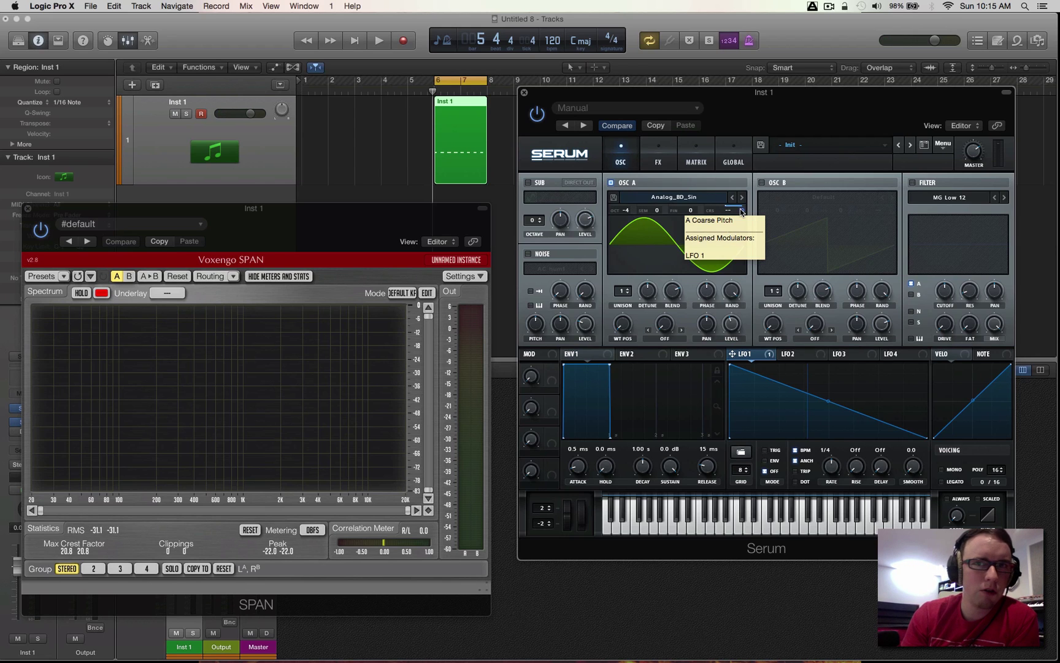
Step: Set LFO 1's pitch modulation amount to 28 and oscillator A to -3 octaves, auditioning each change
drag(741, 212, 747, 235)
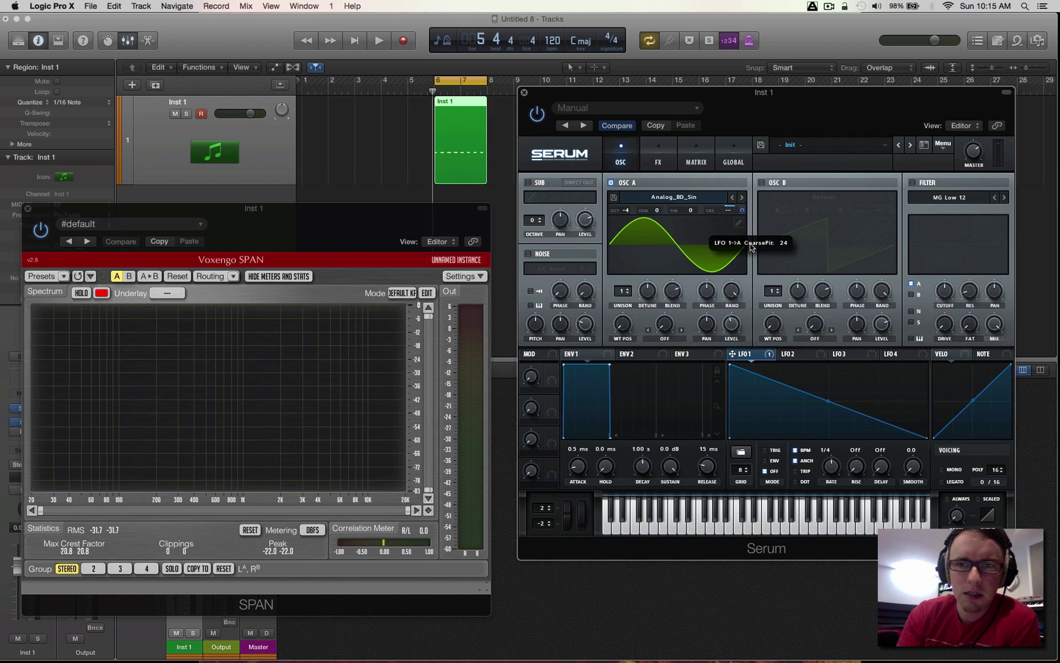
key(space)
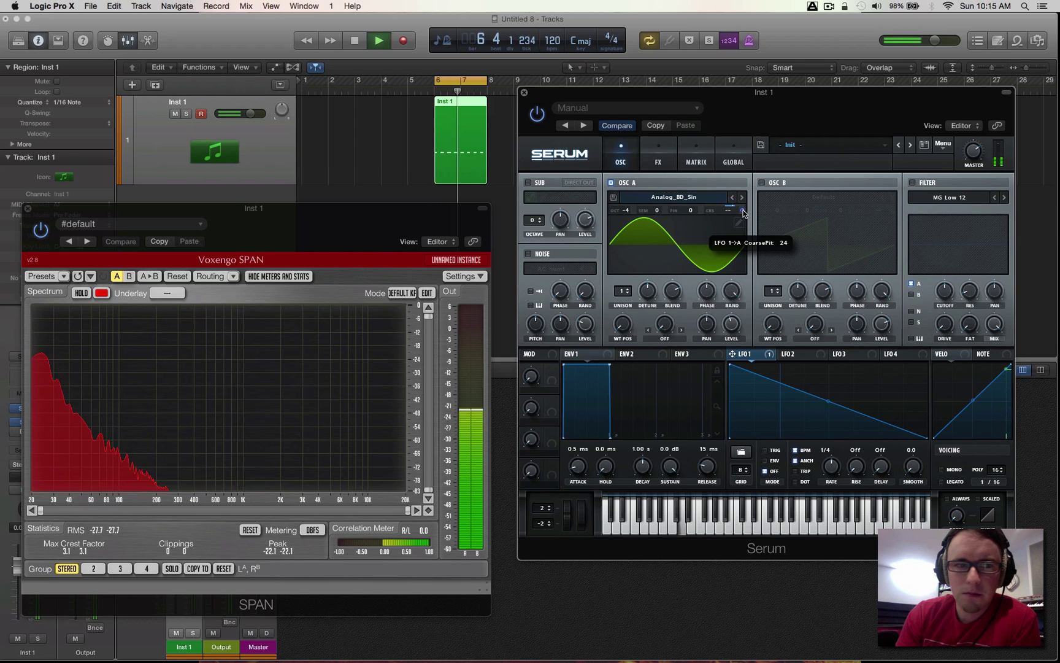
drag(744, 213, 745, 208)
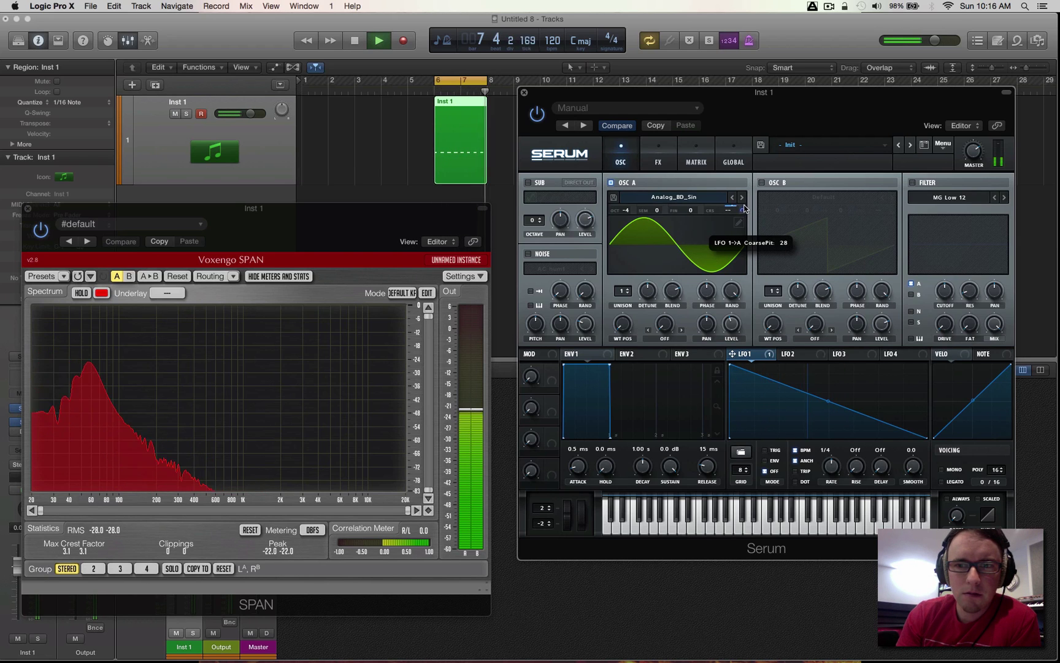
key(space)
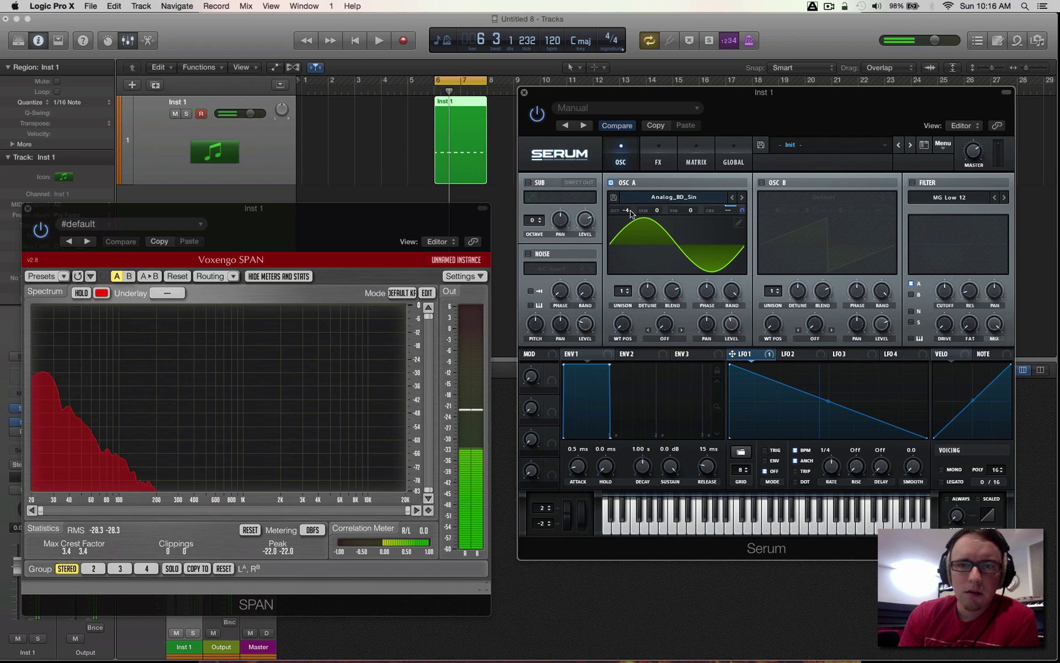
drag(630, 213, 632, 209)
key(space)
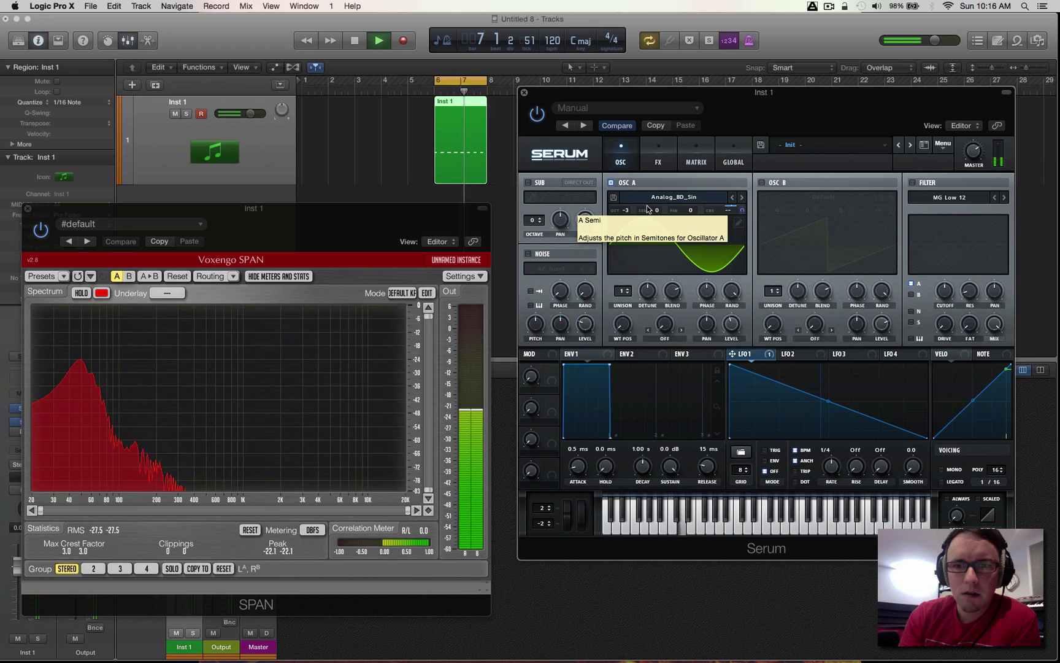
key(space)
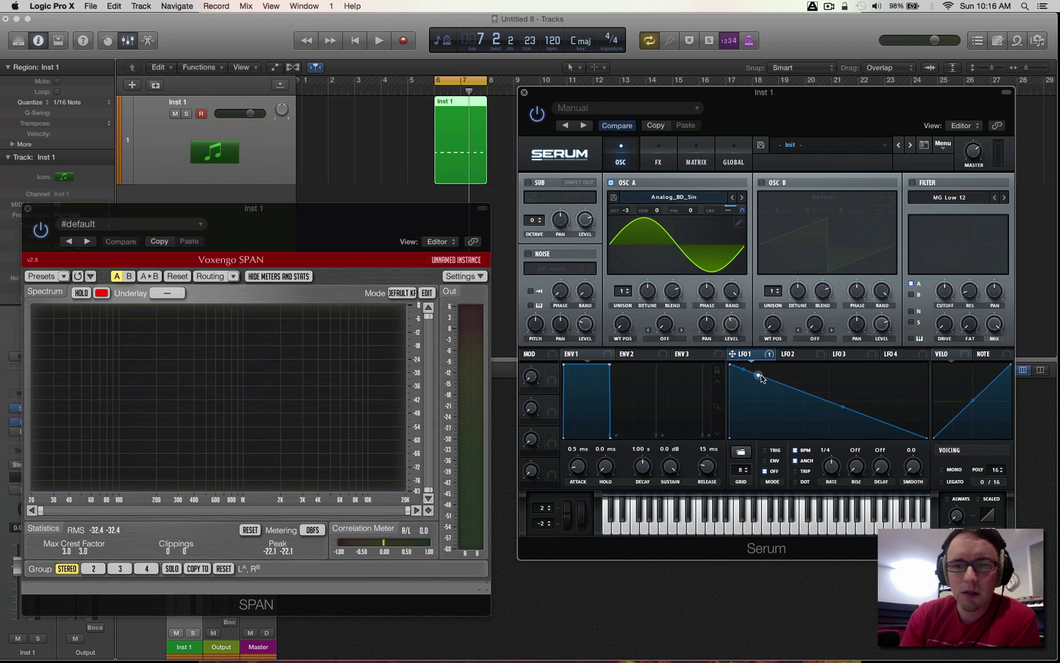
Step: Sharpen LFO 1's pitch drop and set oscillator A to -2 octaves while the kick plays
drag(758, 376, 738, 407)
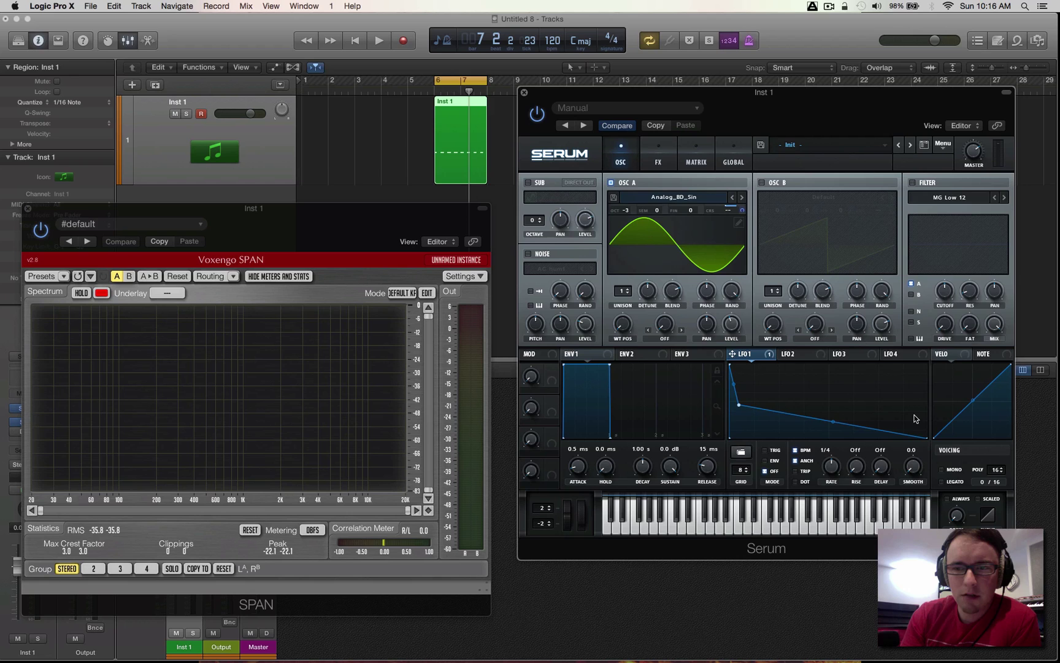
key(space)
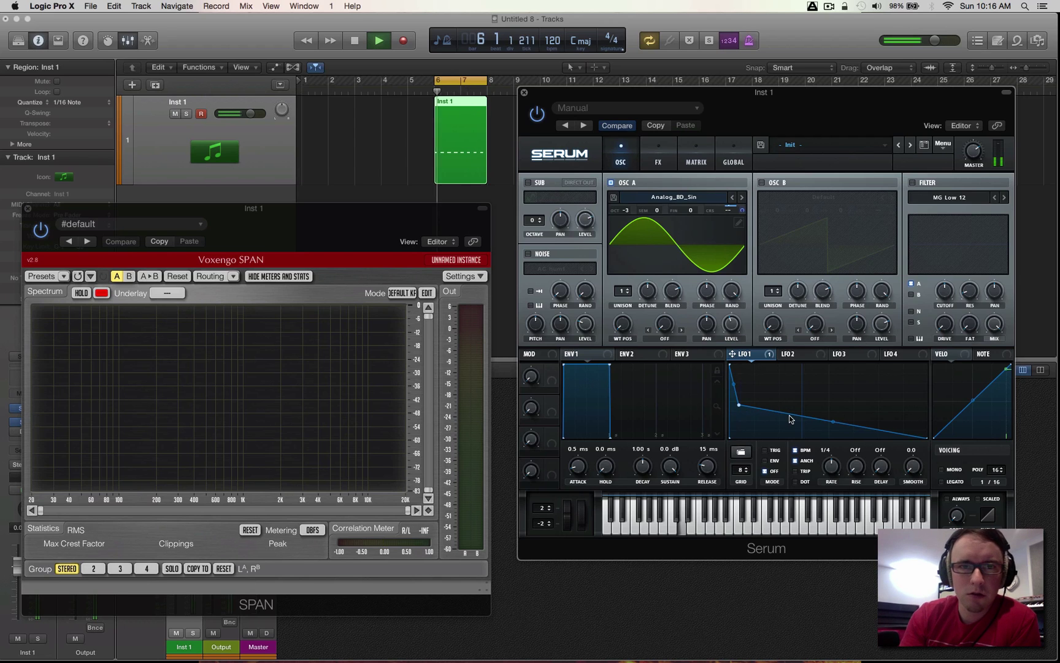
drag(743, 410, 747, 408)
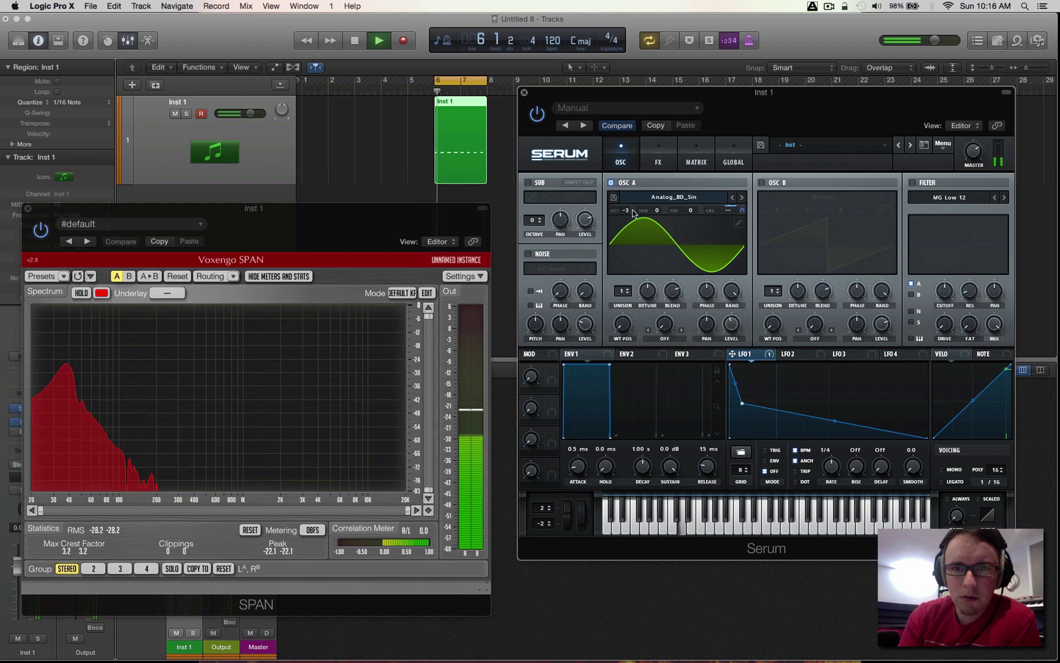
mouse_move(627, 202)
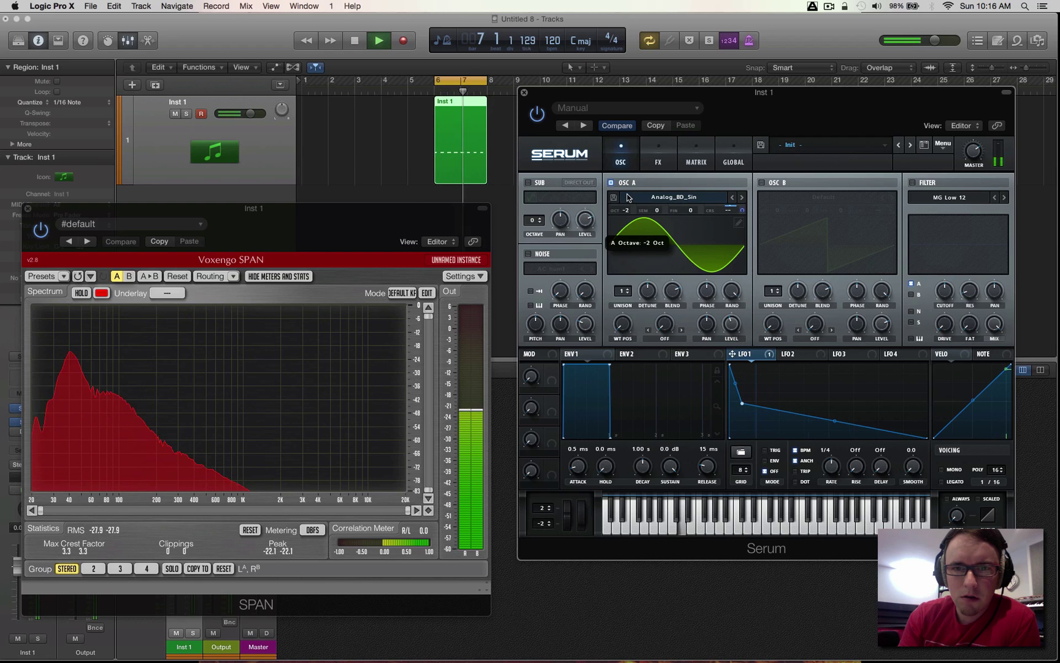
drag(627, 202, 627, 197)
Step: Pull LFO 1's second point low, add a lower third point, then stop playback
drag(742, 403, 743, 423)
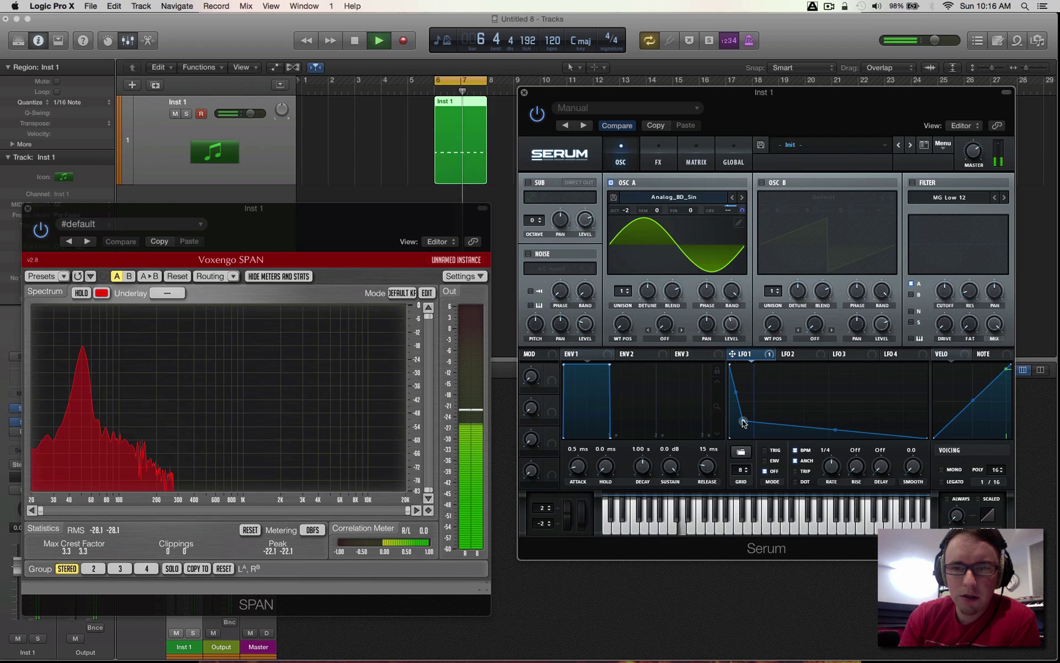
double_click(779, 421)
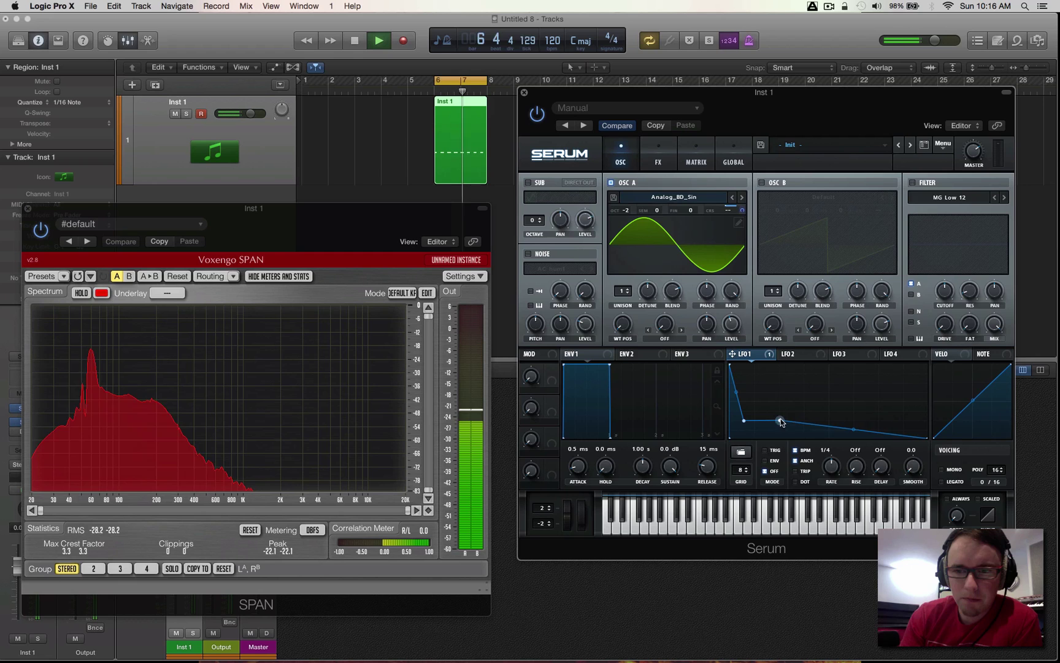
drag(779, 420, 789, 435)
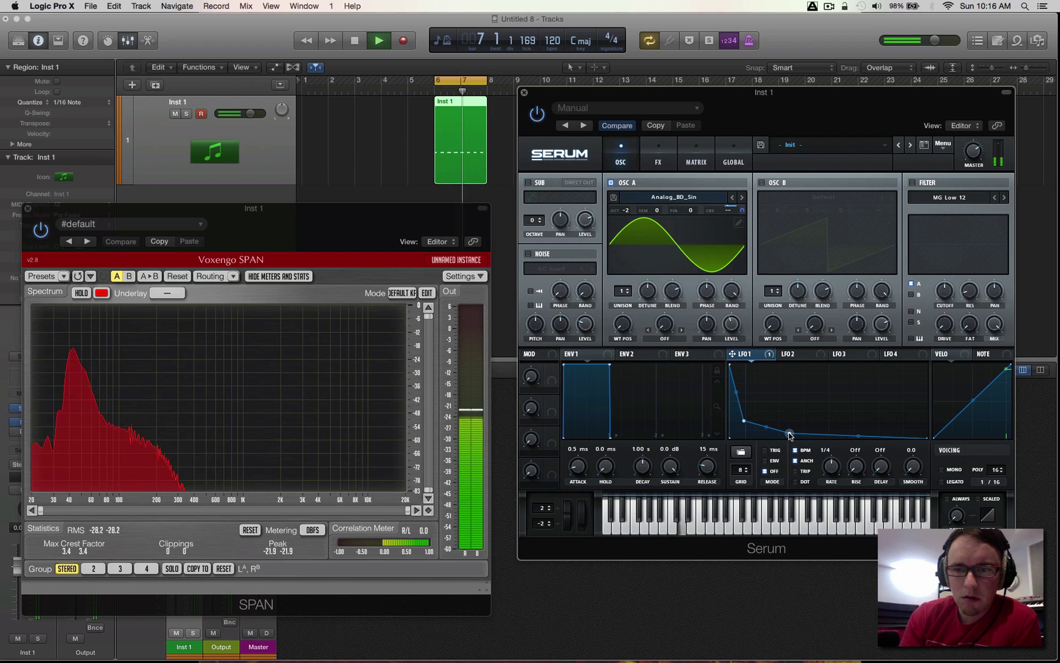
key(space)
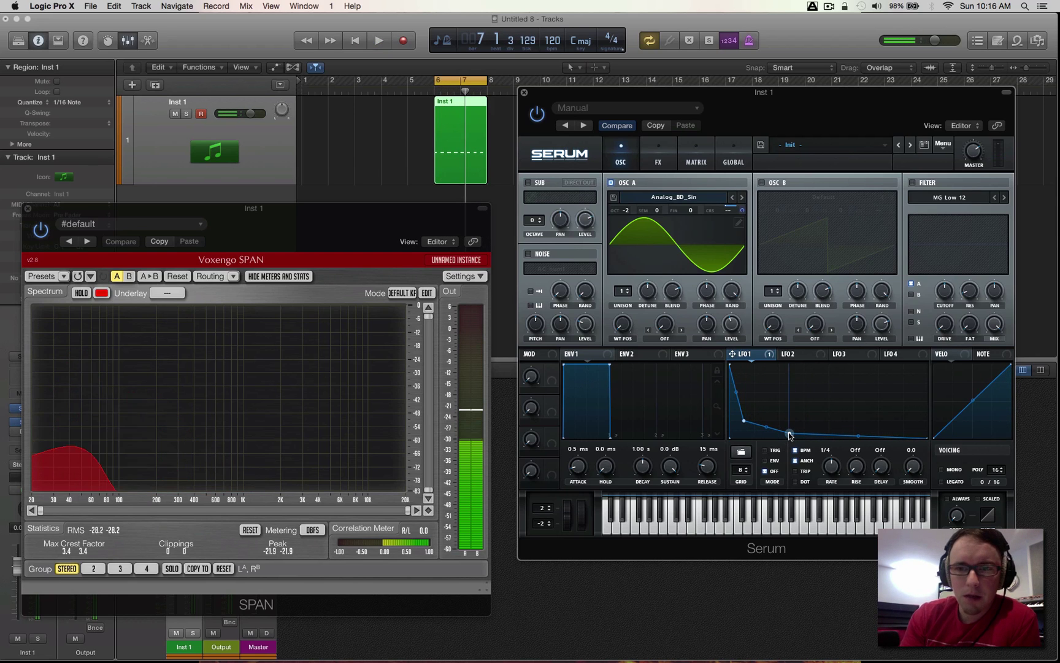
Step: Make LFO 2 a descending ramp and switch LFO 1 to envelope mode
click(797, 354)
drag(828, 366, 729, 365)
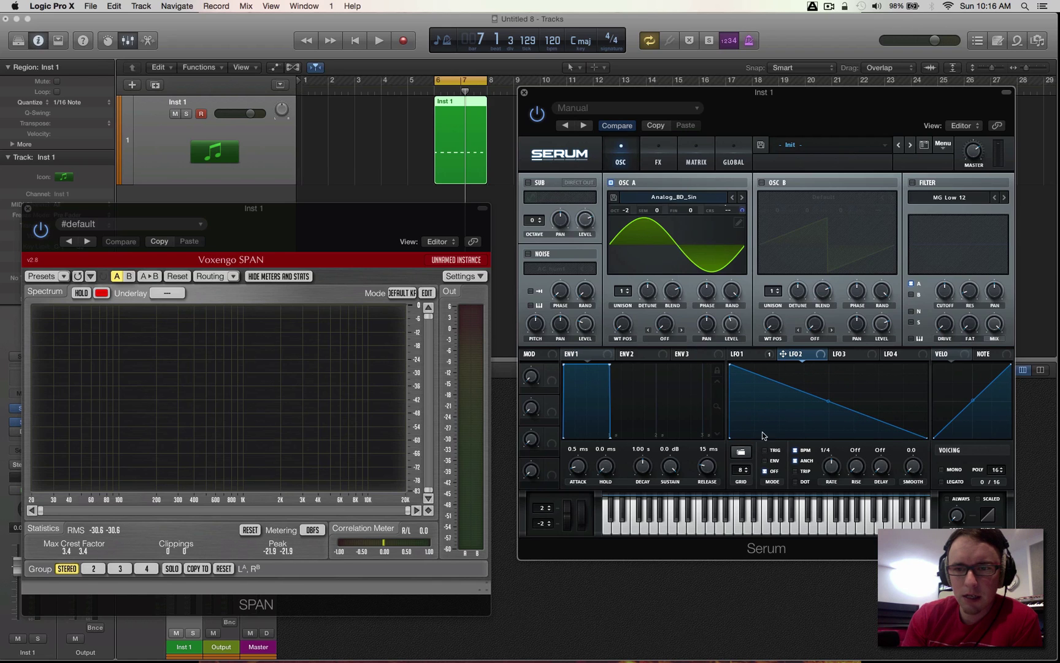
click(744, 355)
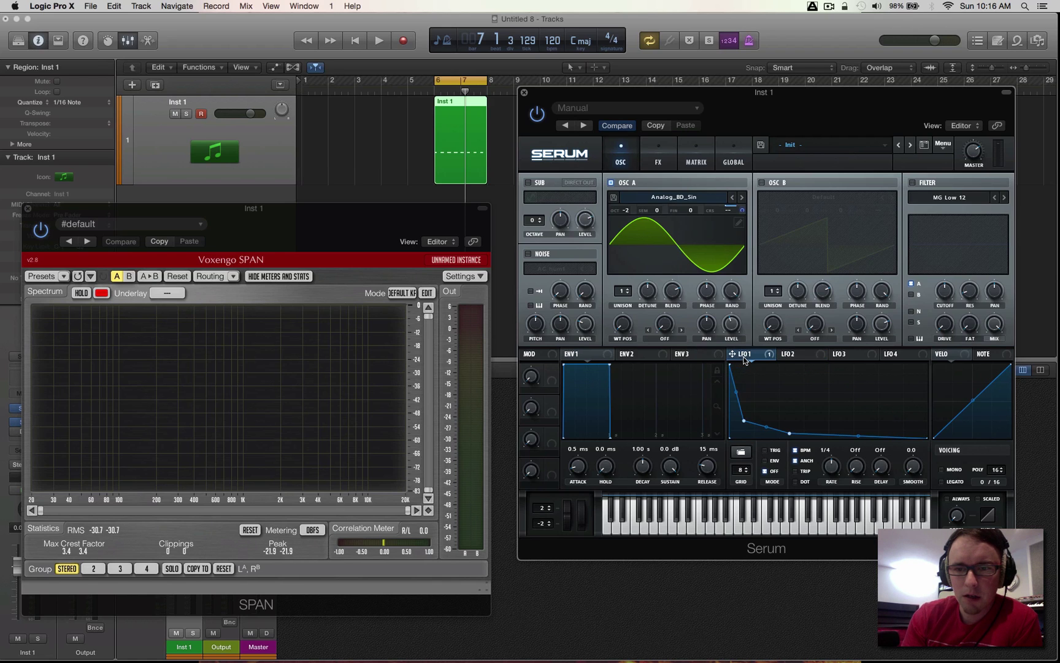
click(765, 459)
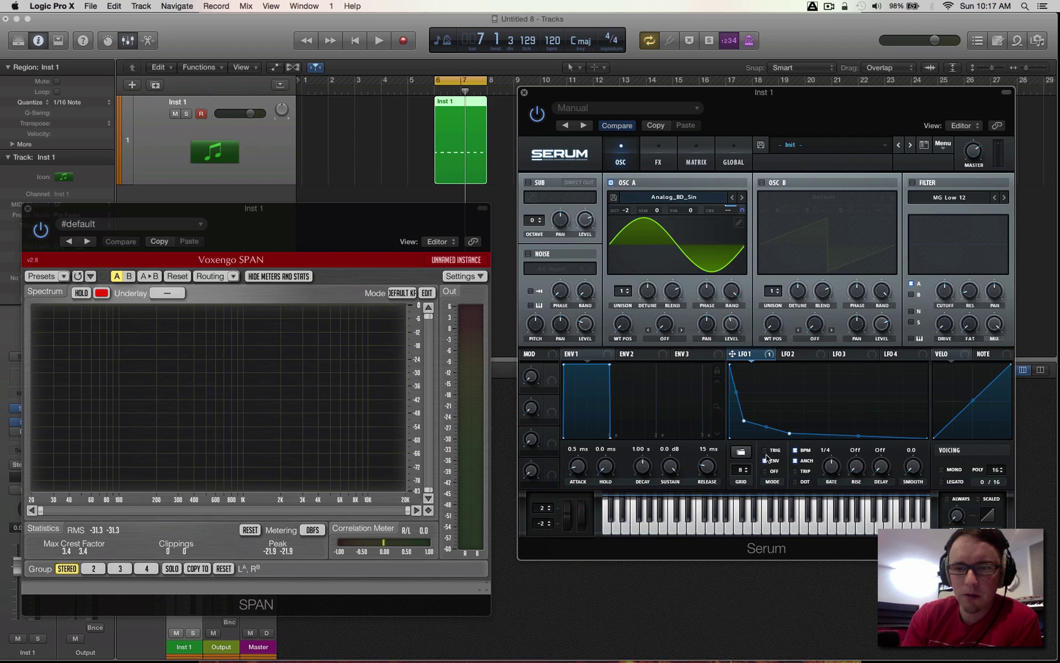
Step: Bend LFO 2 into an exponential curve, route it to oscillator A's coarse pitch, and play
click(803, 351)
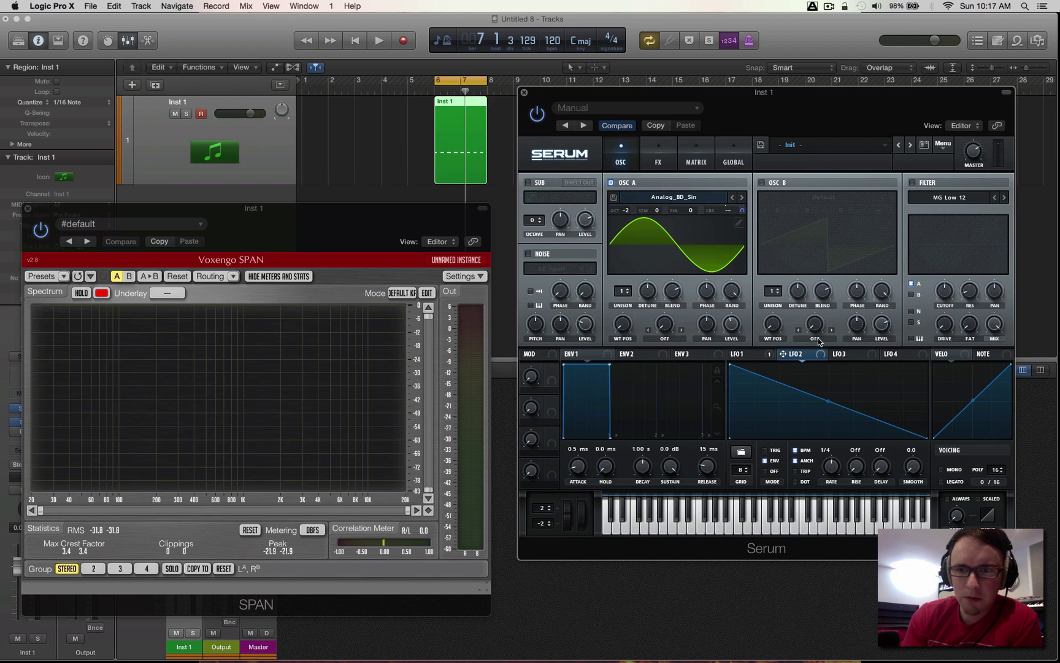
drag(824, 408, 814, 436)
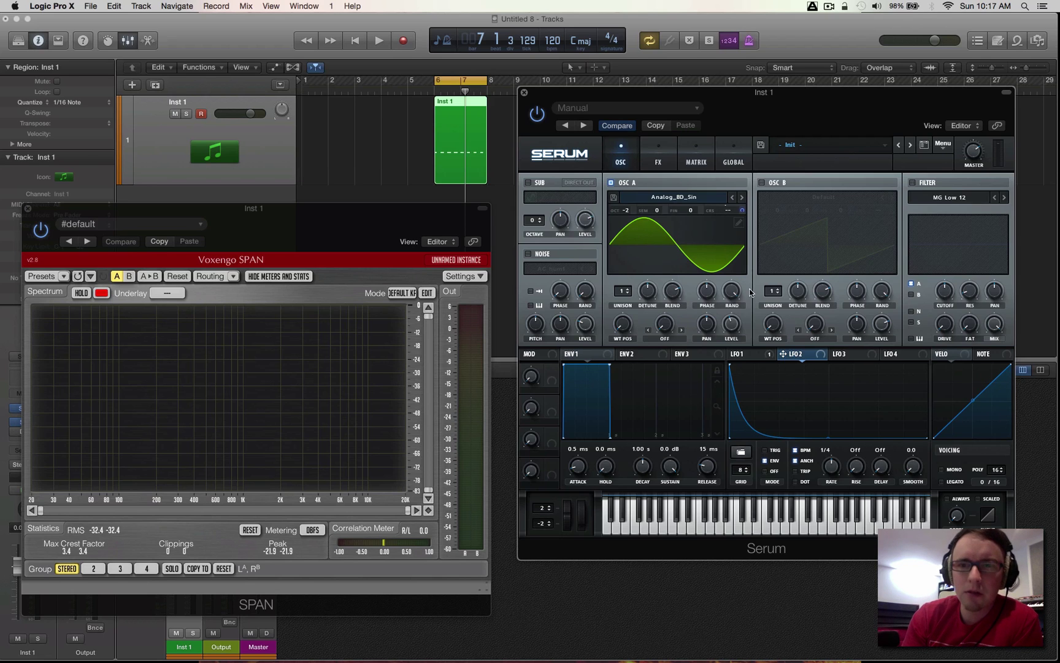
drag(783, 354, 728, 209)
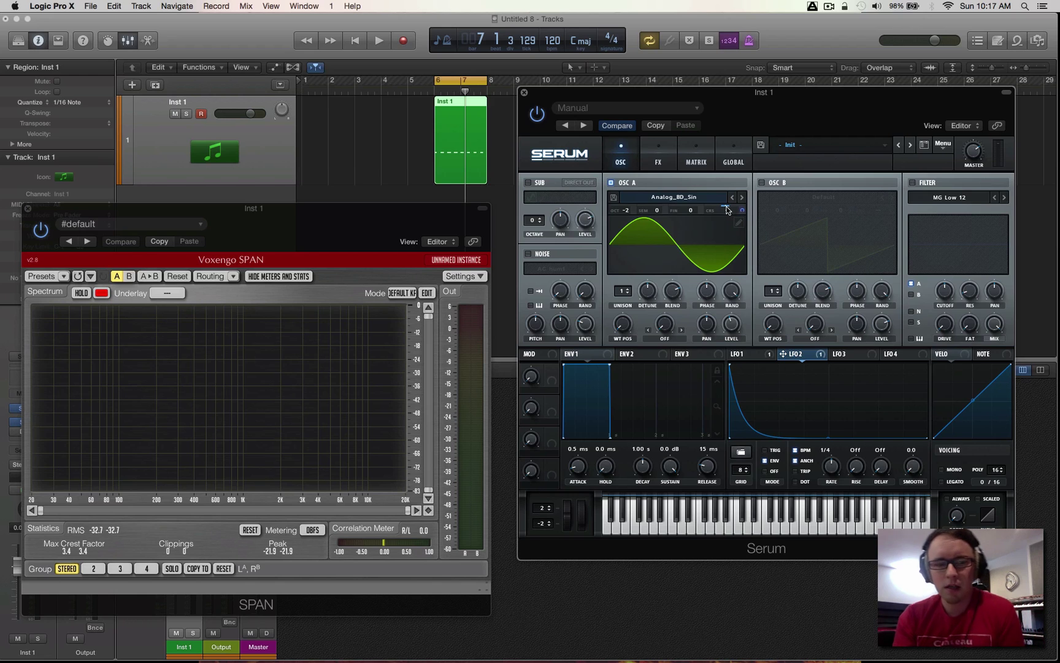
mouse_move(729, 212)
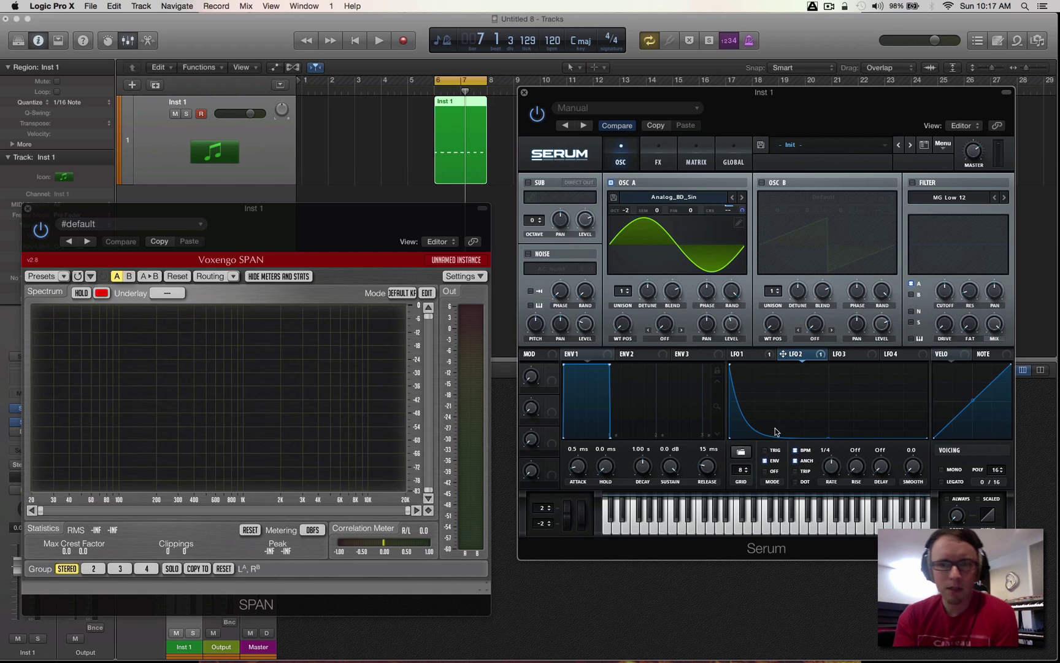
key(space)
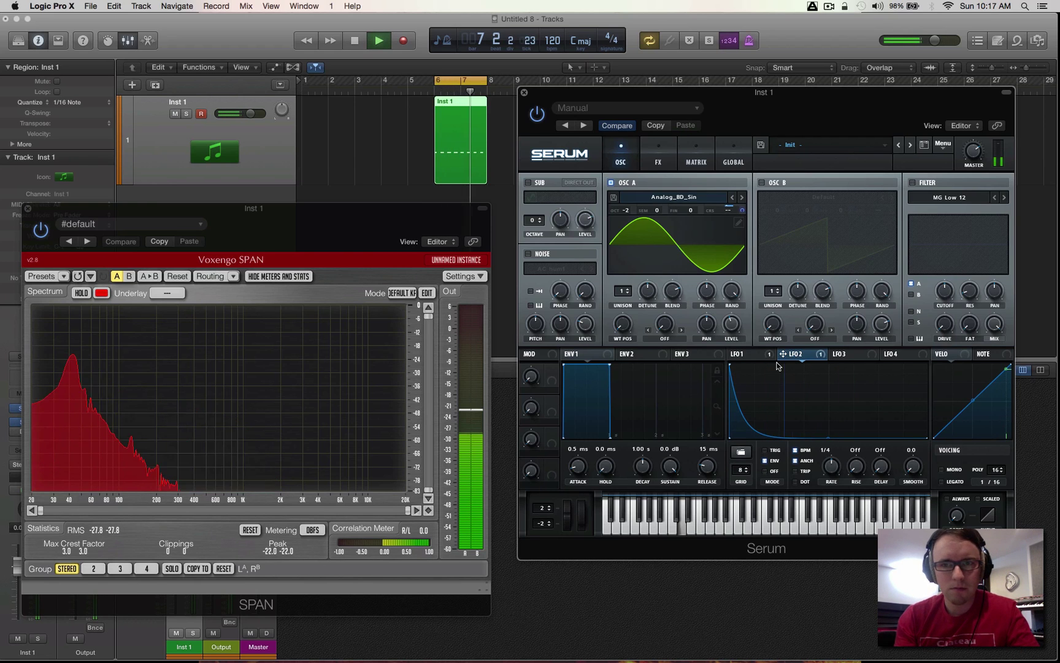
Step: In the matrix, raise LFO 2's coarse-pitch amount, lower its output, and stop playback
click(695, 158)
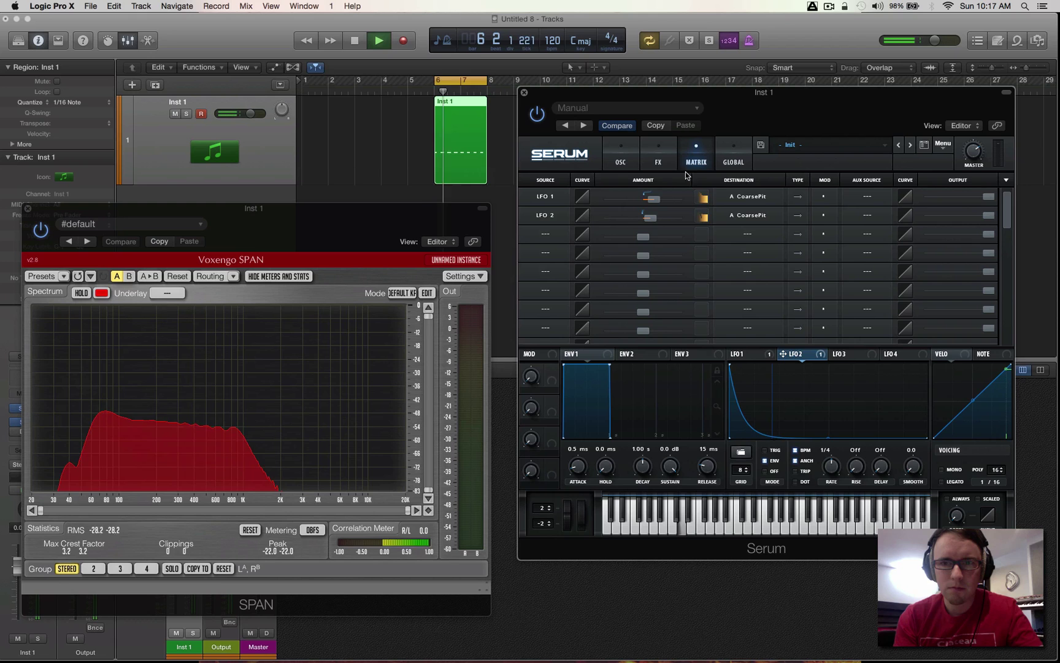
mouse_move(649, 217)
mouse_down()
mouse_move(667, 223)
mouse_move(653, 227)
mouse_up()
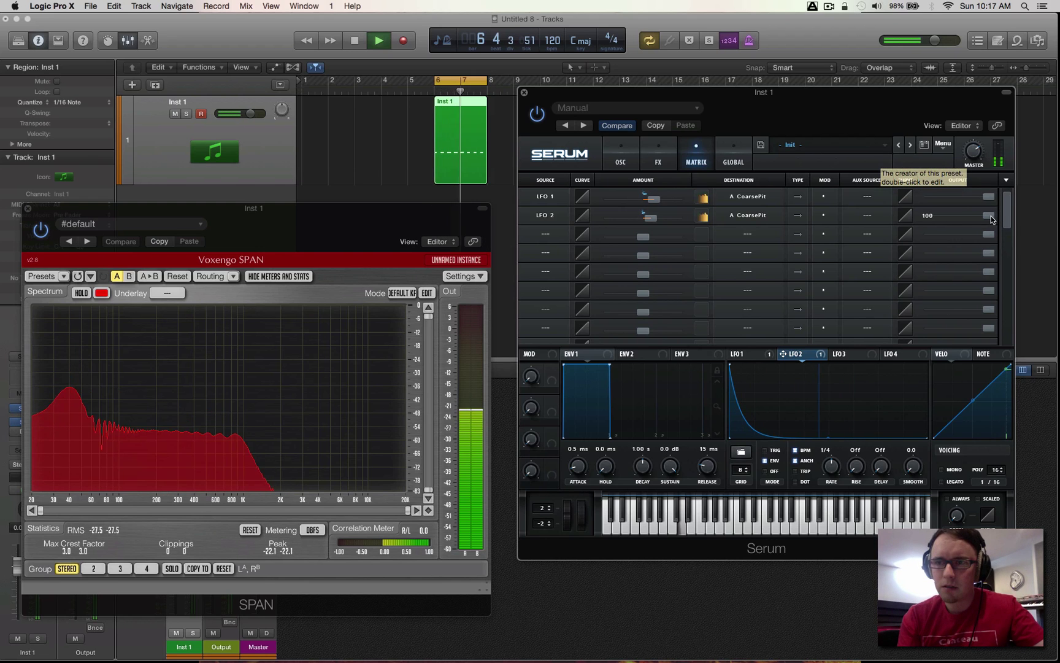
drag(988, 215, 946, 211)
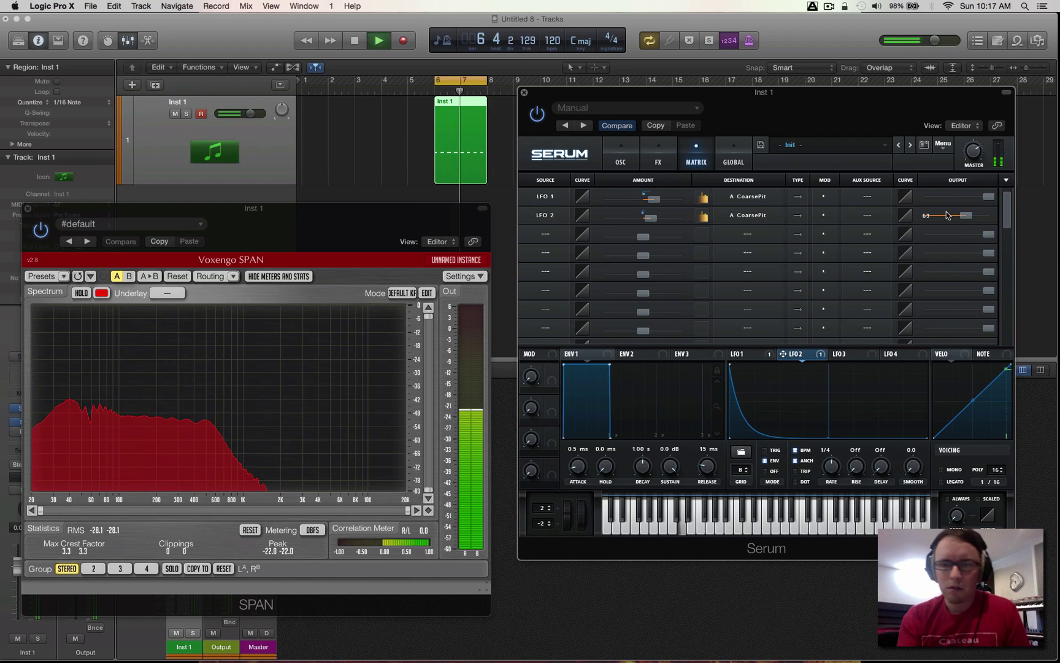
key(space)
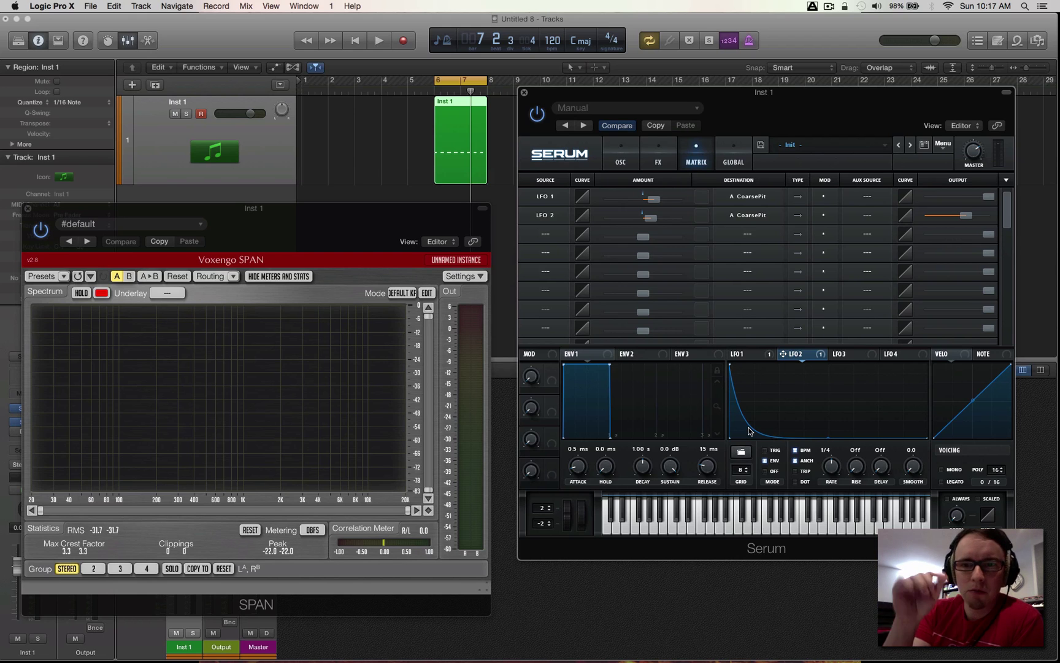
click(755, 358)
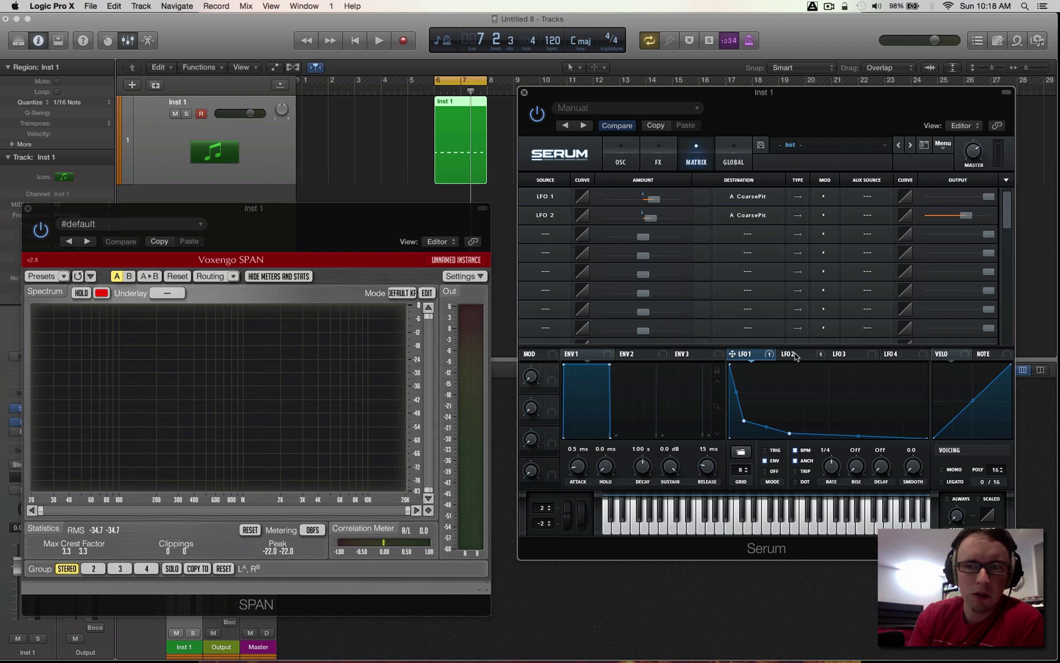
Step: Lower oscillator A's volume to 21% and route a descending-ramp LFO 3 to its level
click(622, 147)
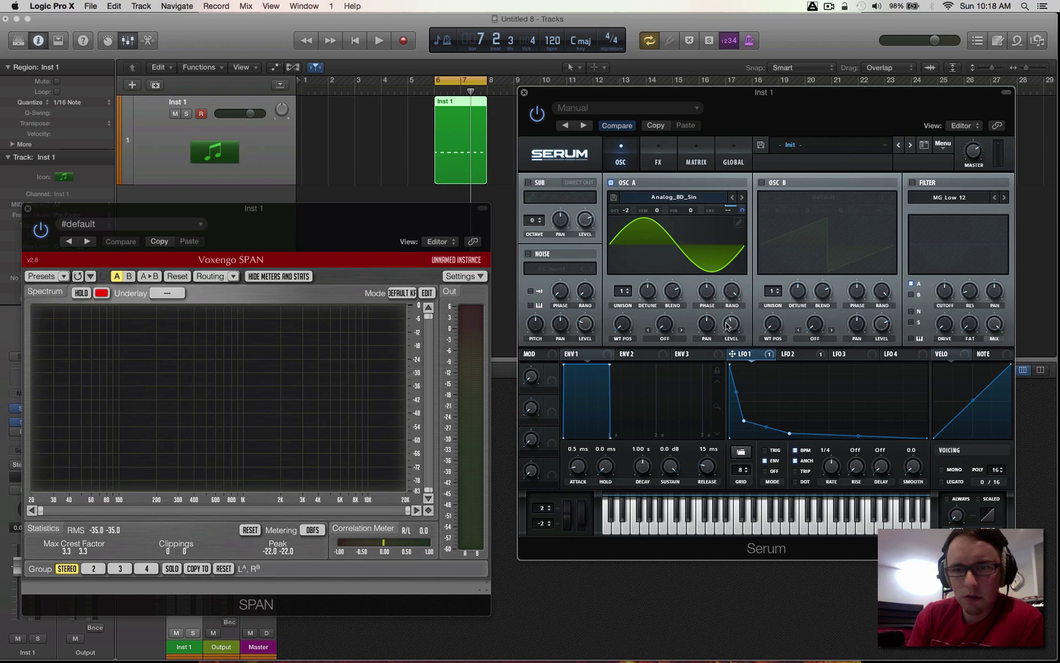
drag(727, 325, 731, 351)
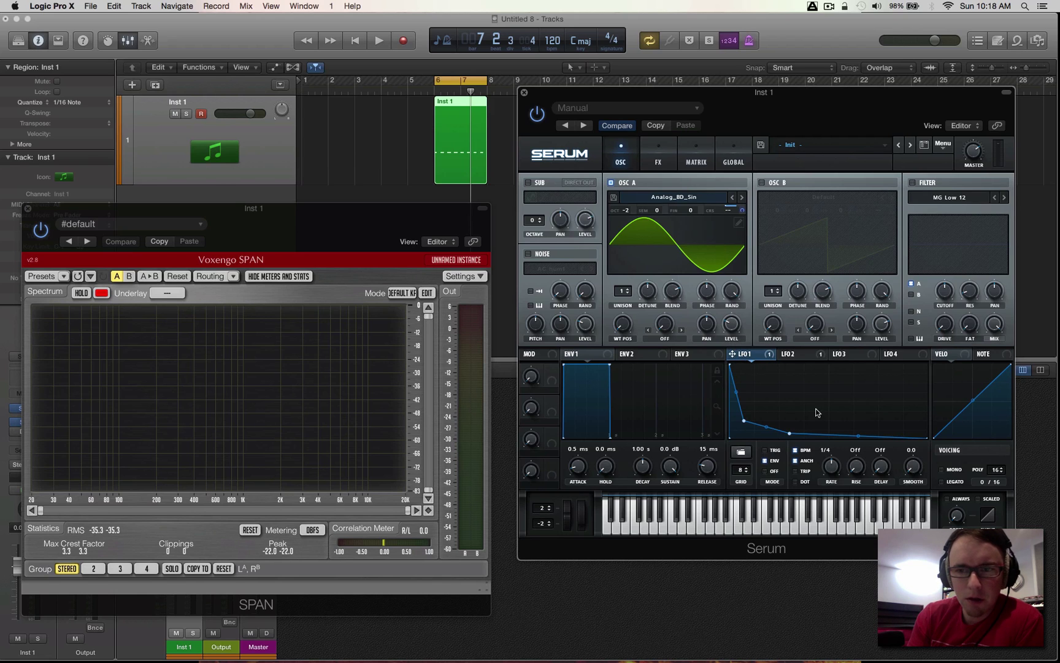
click(844, 355)
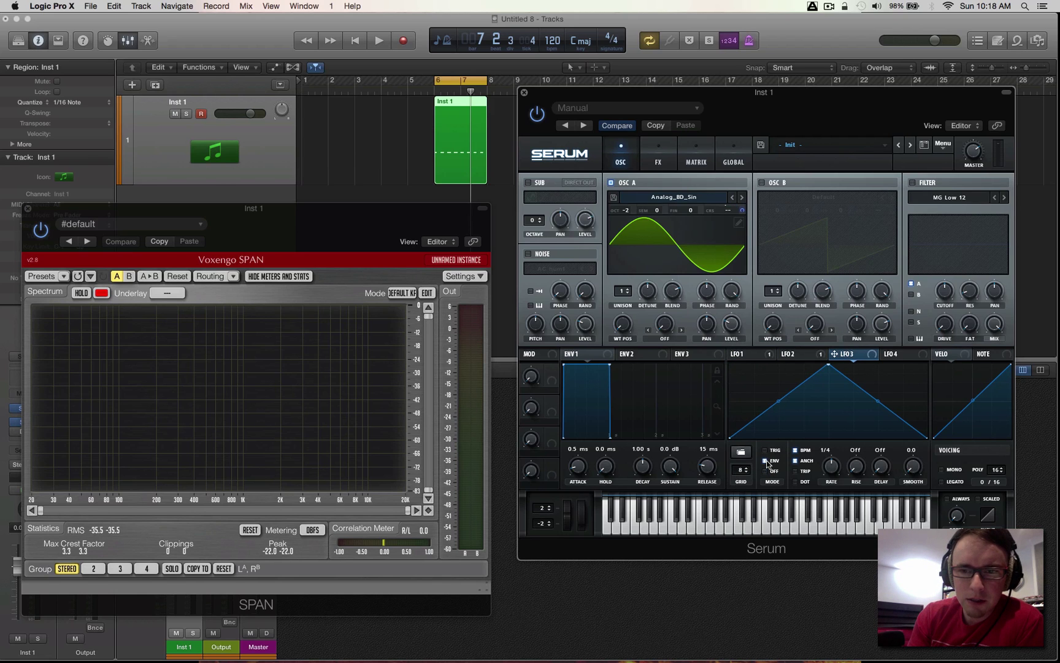
drag(827, 366, 730, 365)
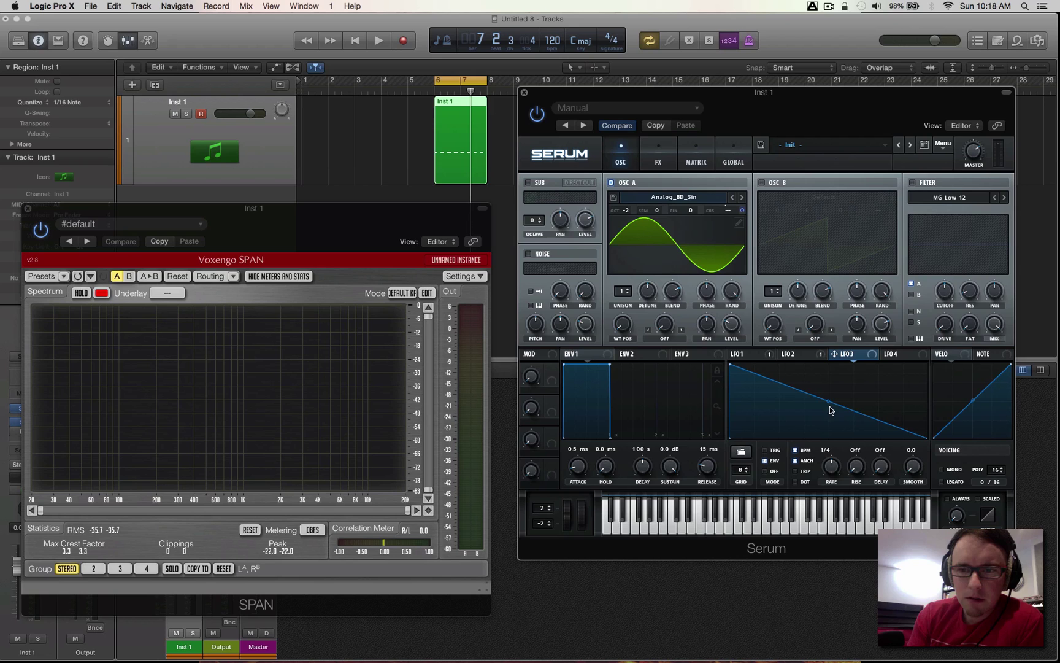
drag(873, 357, 731, 325)
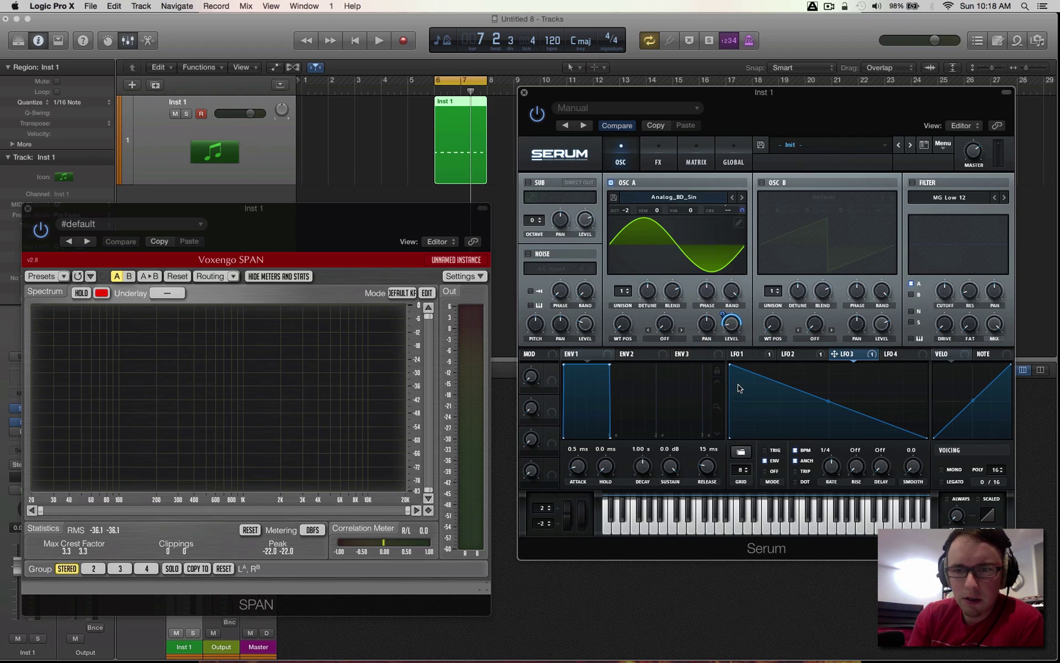
Step: Bend LFO 3's falling curve and fine-tune its slope while auditioning, then stop playback
click(581, 361)
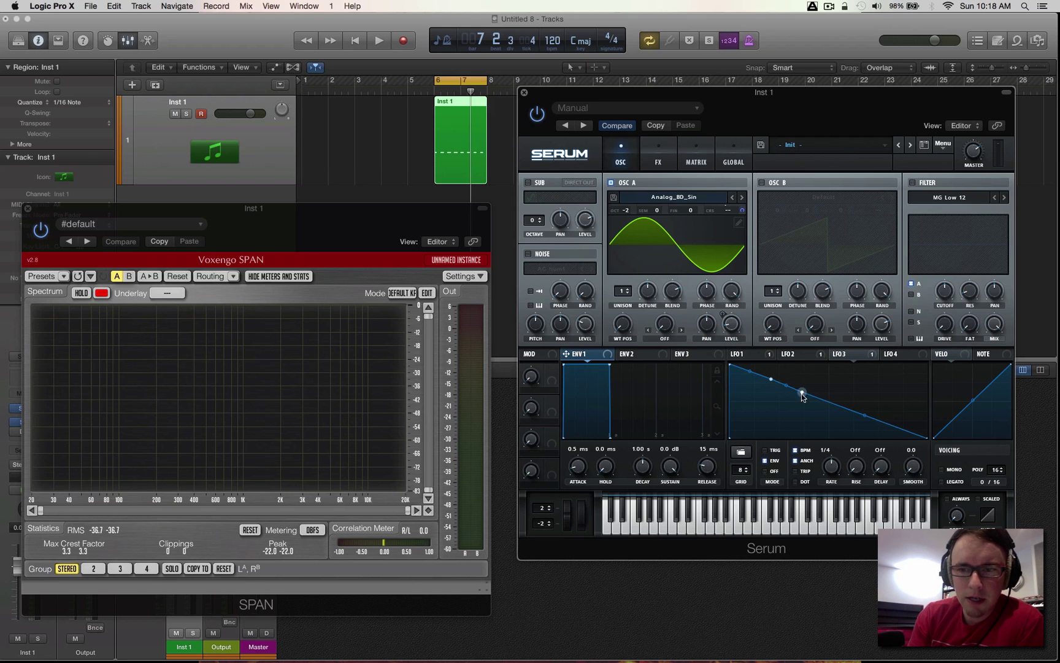
drag(801, 394, 826, 434)
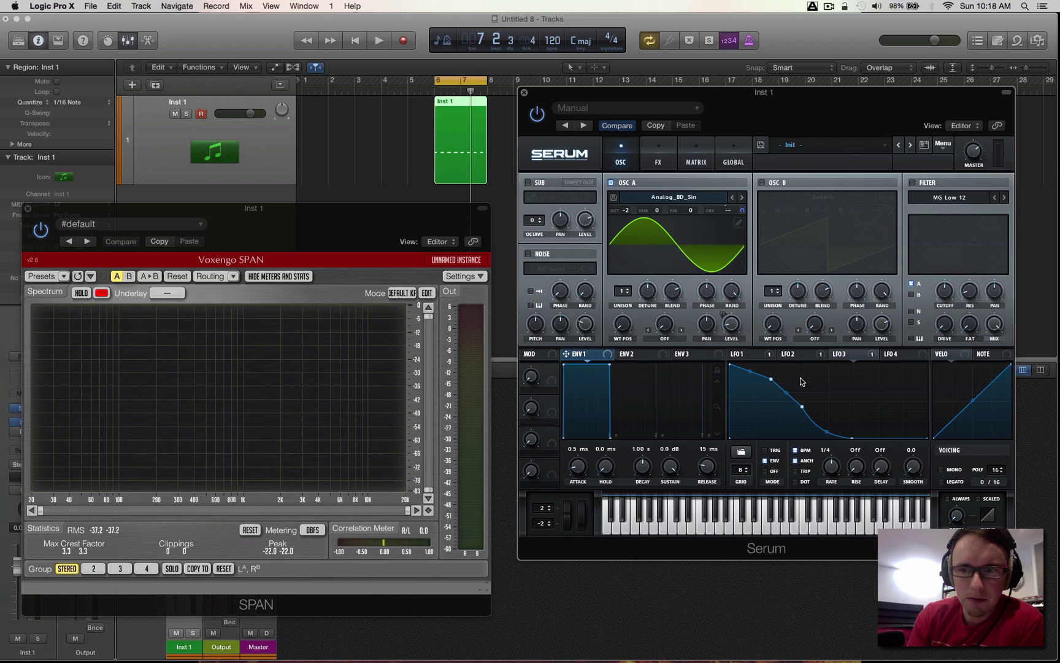
click(730, 323)
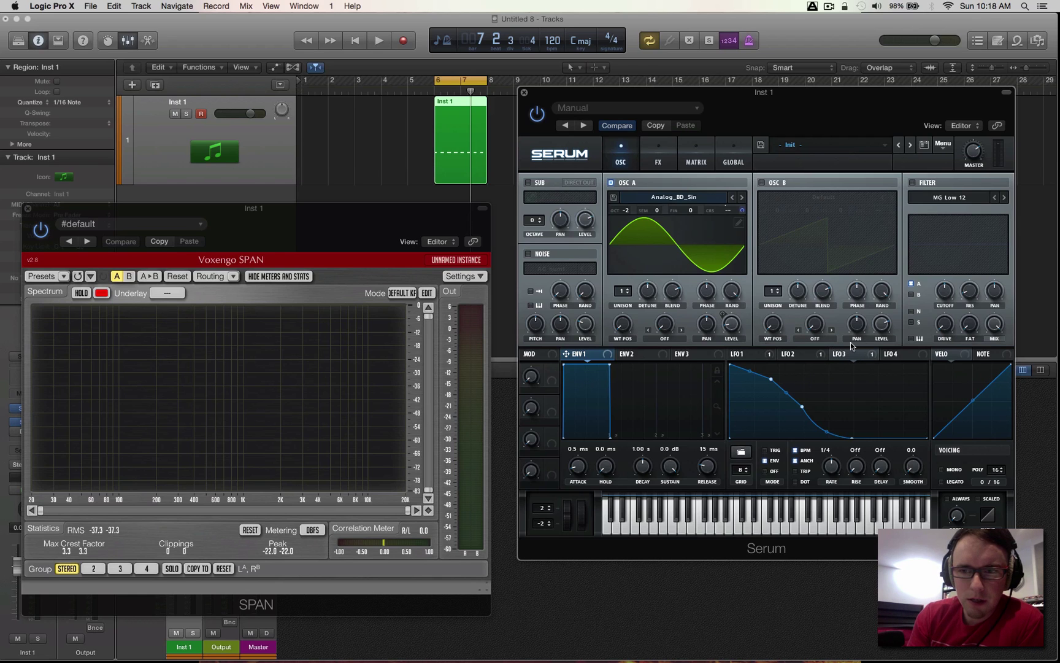
key(space)
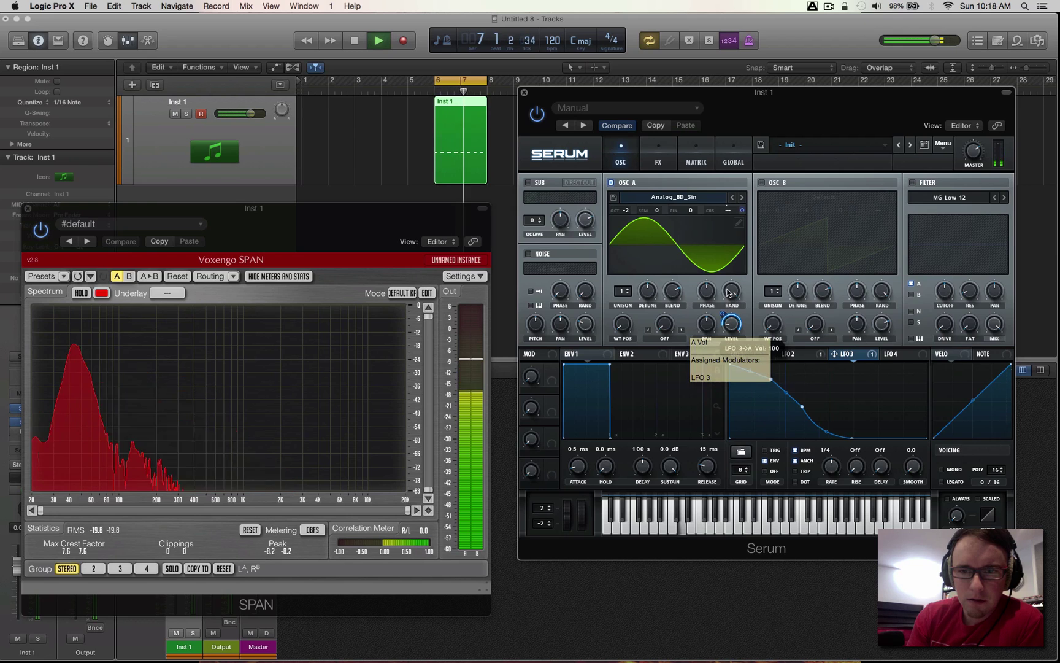
drag(827, 433, 803, 437)
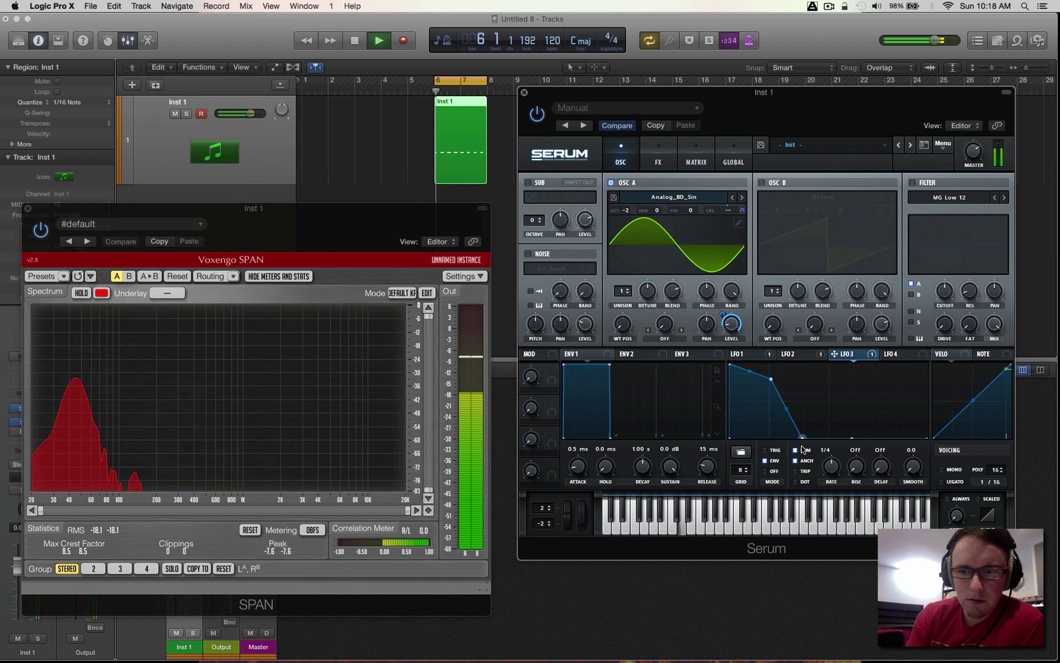
drag(802, 449, 813, 450)
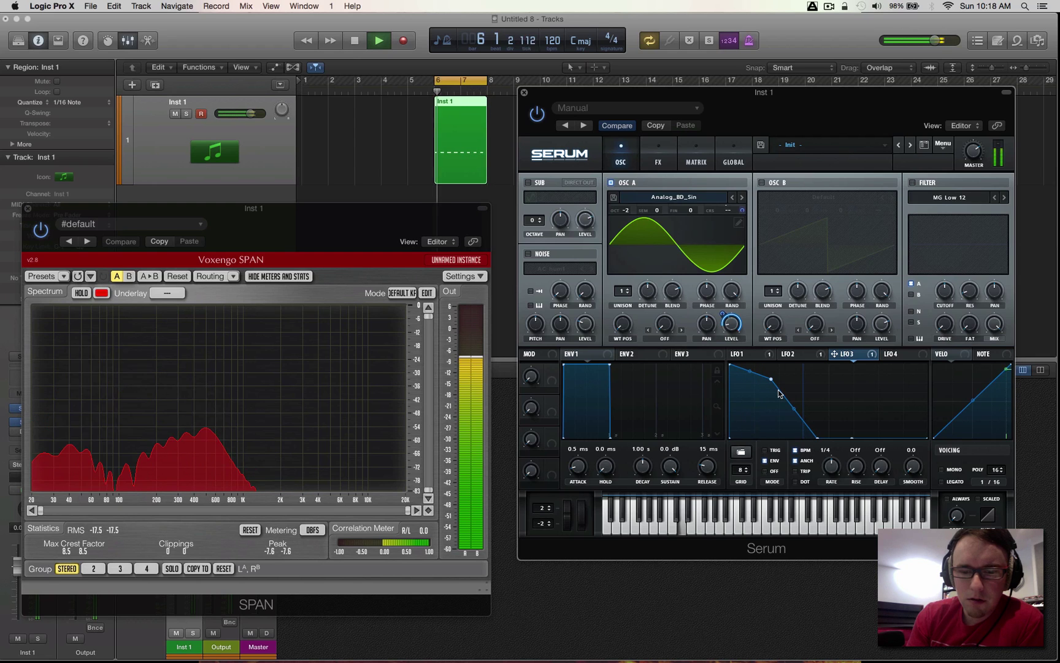
key(space)
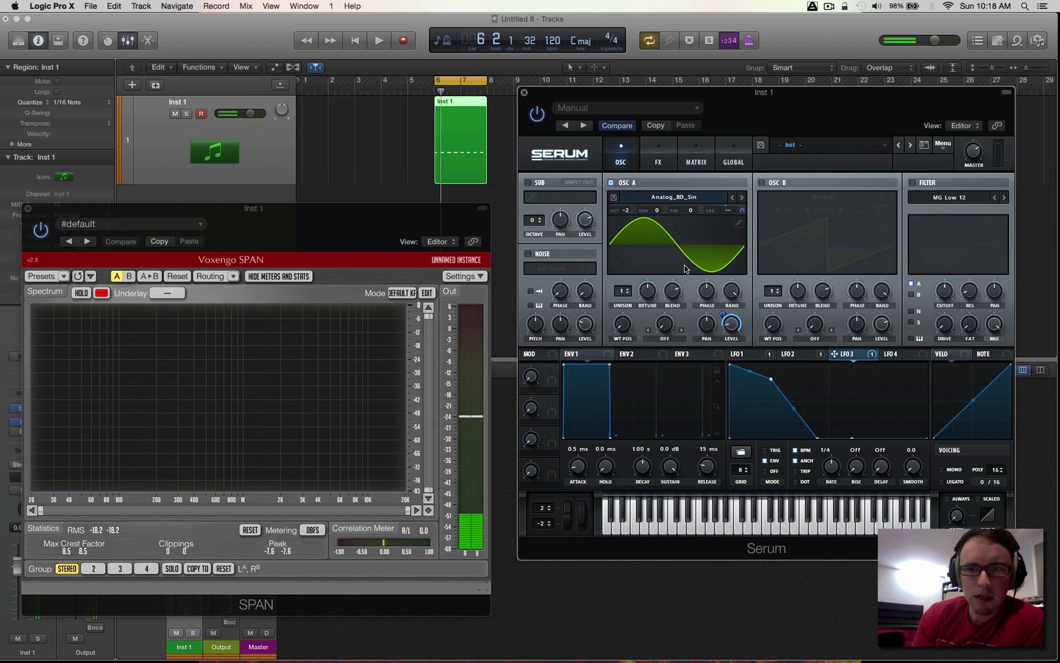
Step: Enable the noise oscillator with the XF_HatSlice1 sample and route LFO 3 to the noise level
click(528, 254)
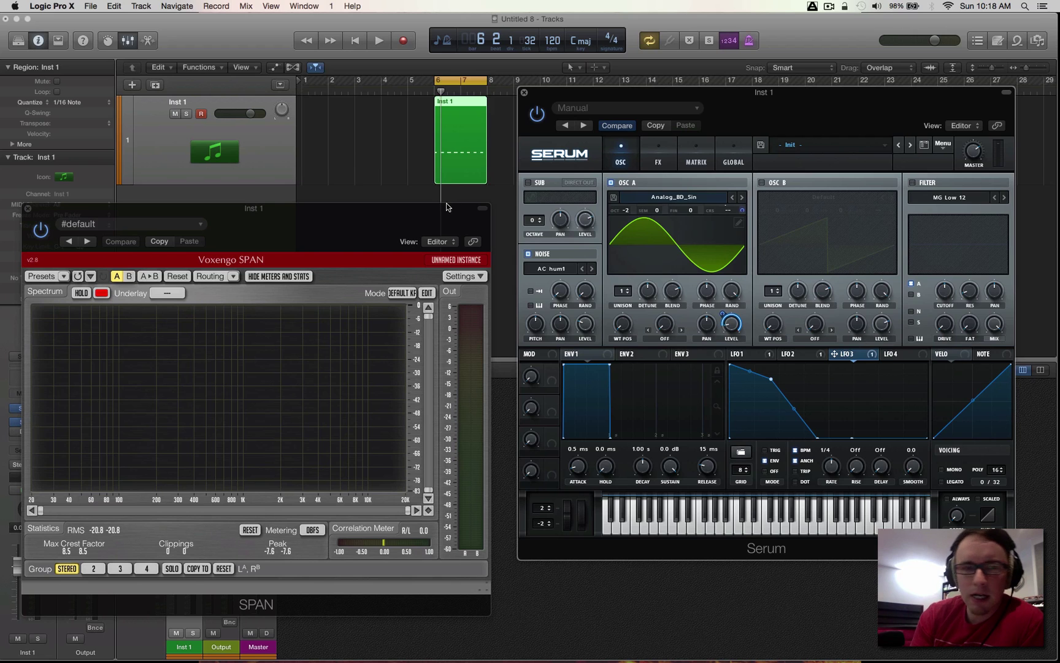
drag(434, 210, 445, 255)
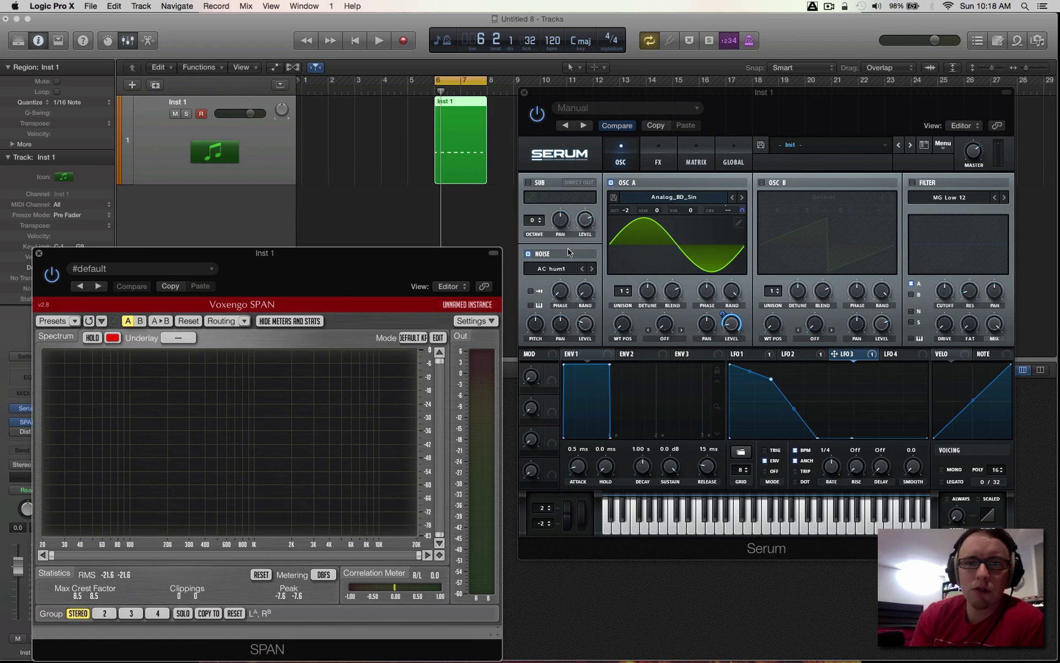
click(566, 270)
mouse_move(557, 293)
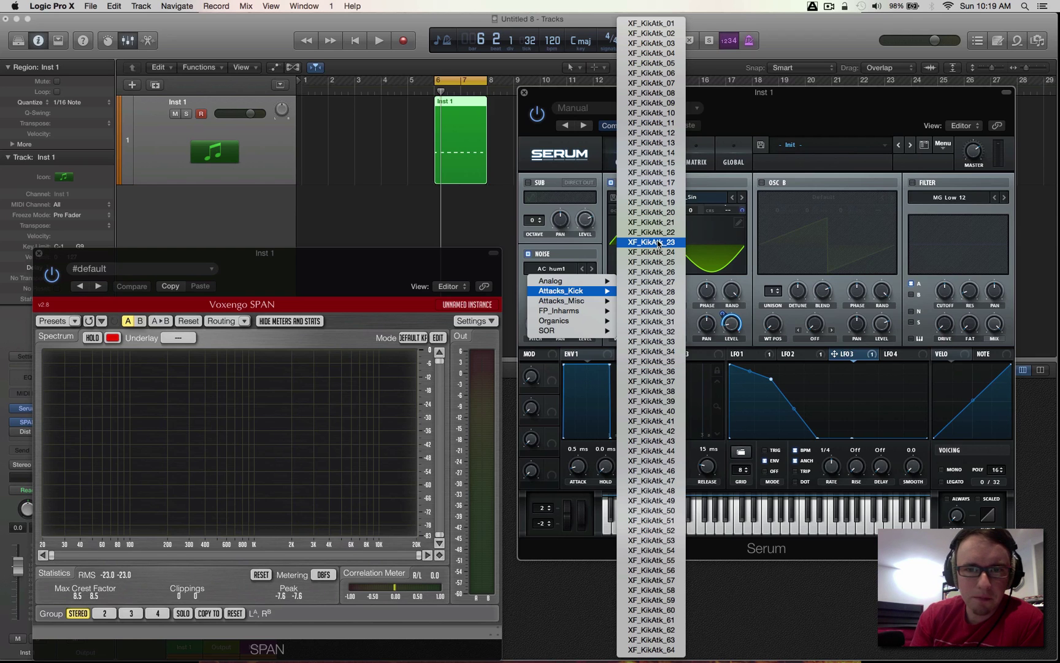
mouse_move(589, 302)
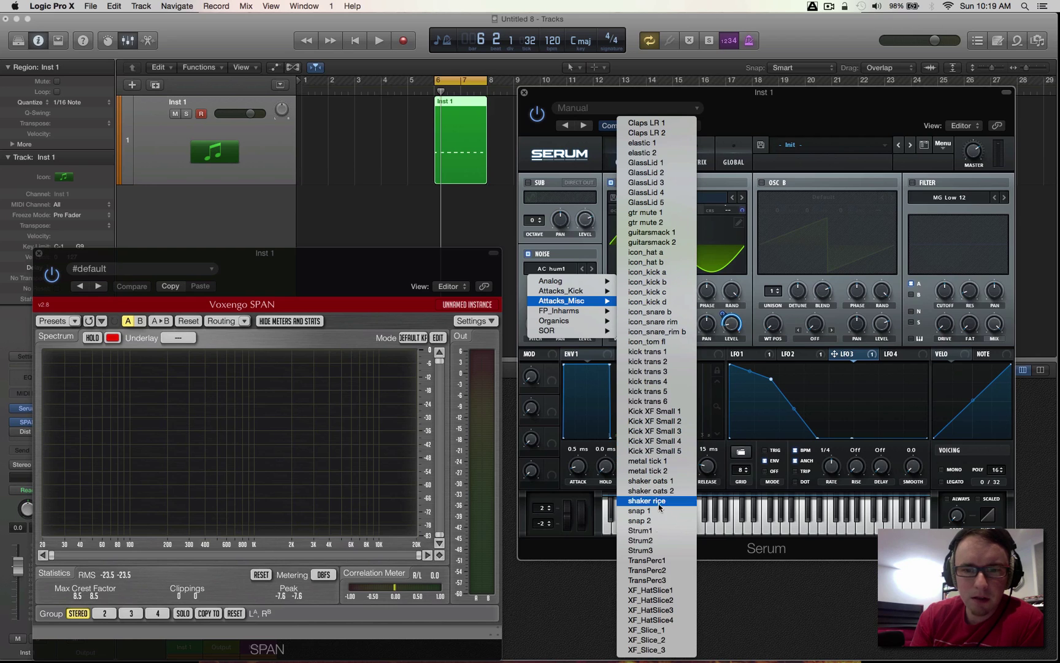
click(651, 590)
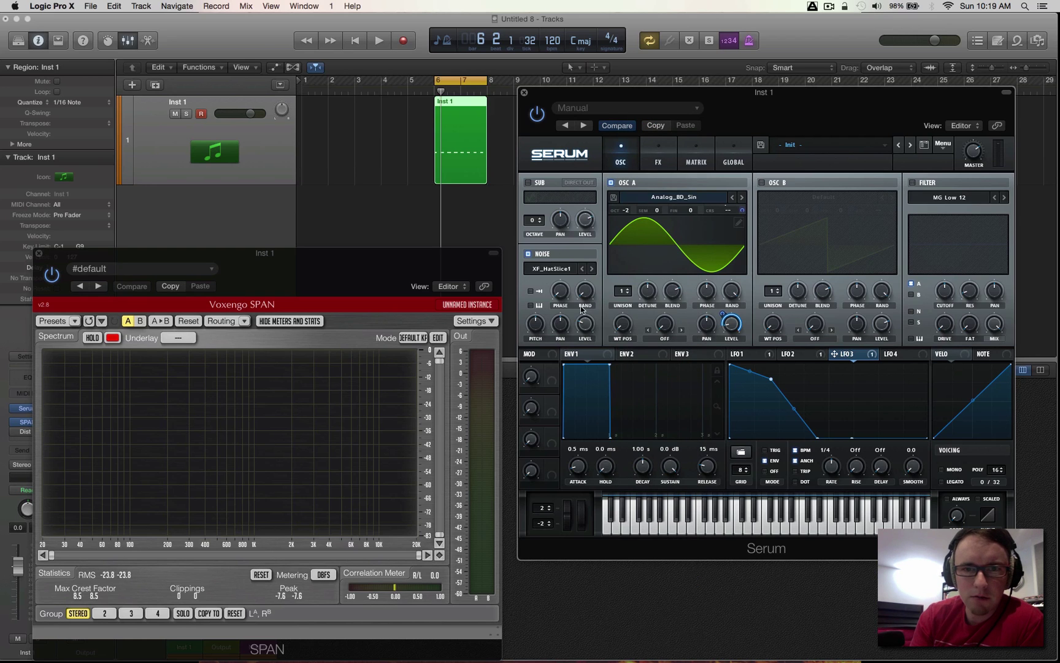
mouse_move(585, 332)
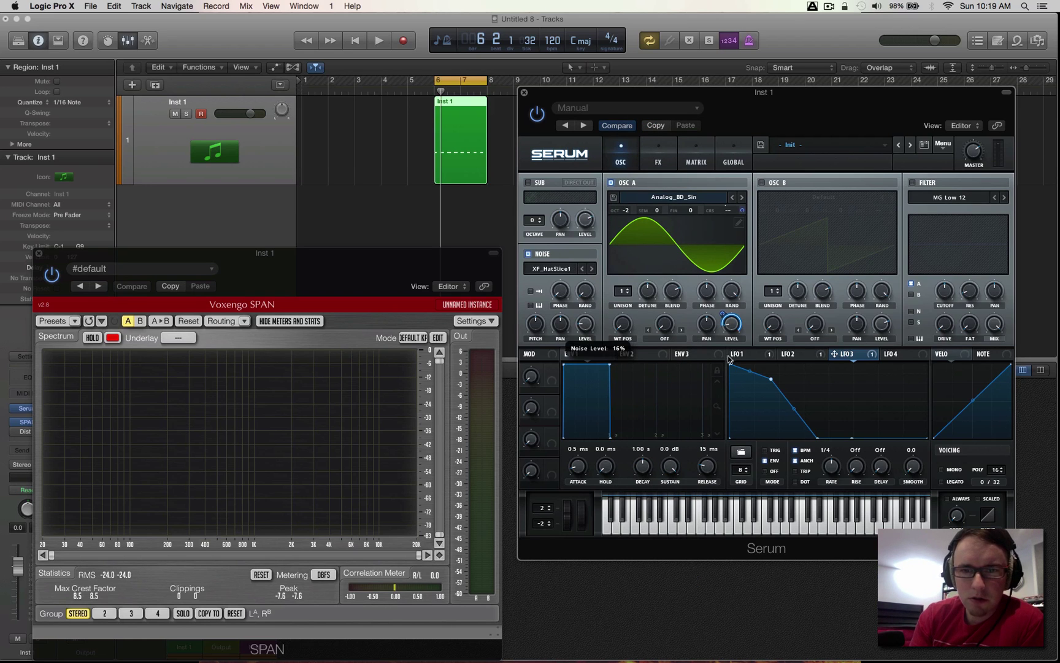
drag(871, 356, 579, 327)
Step: Audition the noise-layered kick, then remove LFO 3 as the noise level's modulator
key(space)
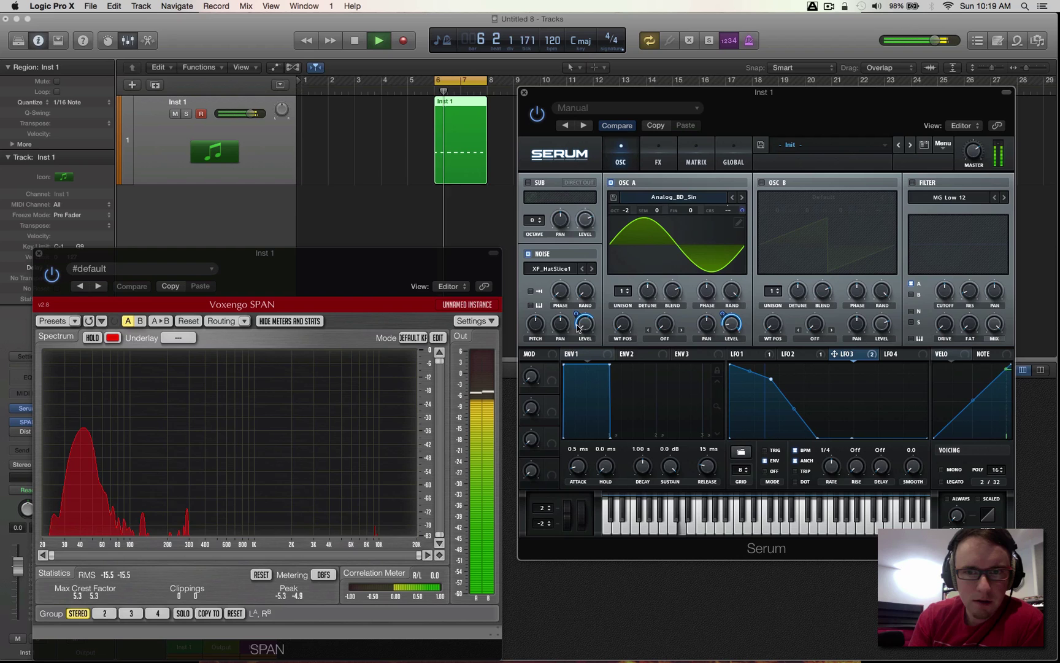
key(space)
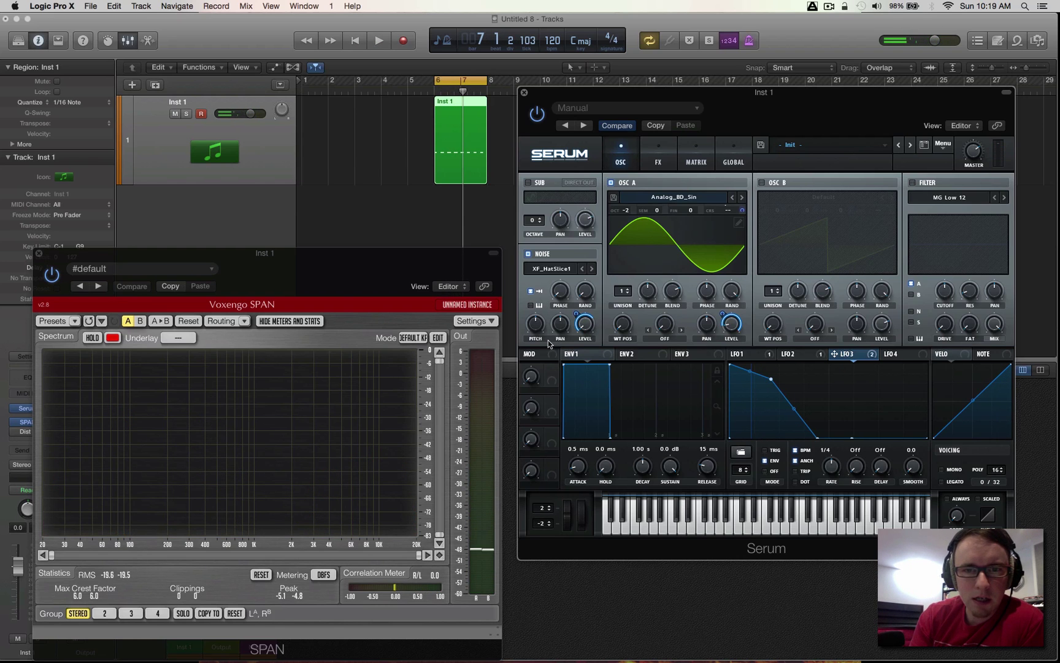
key(space)
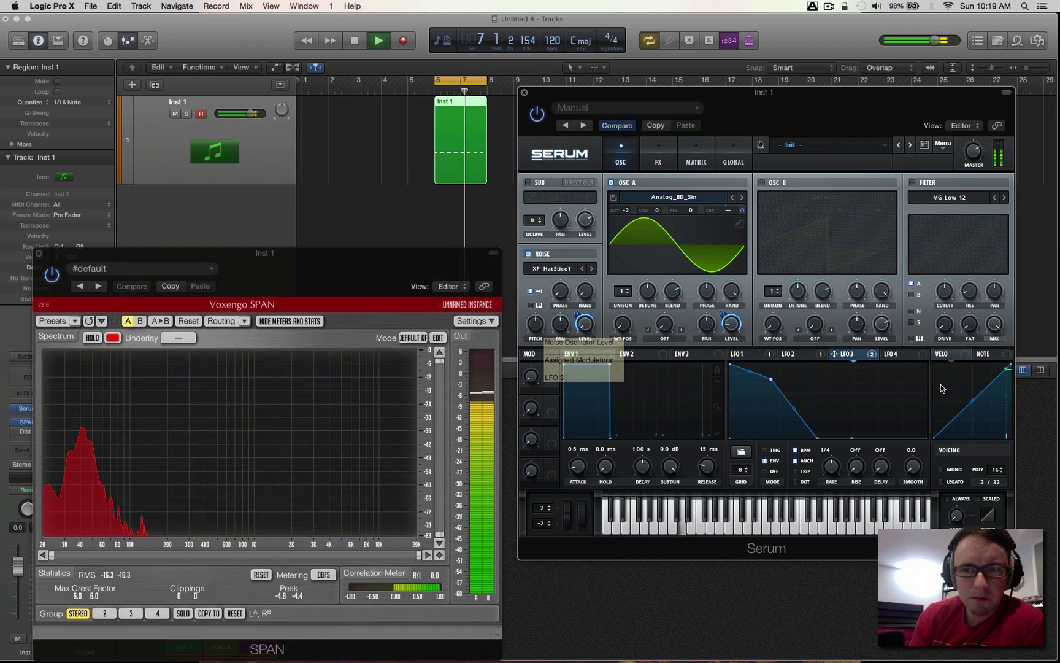
click(898, 354)
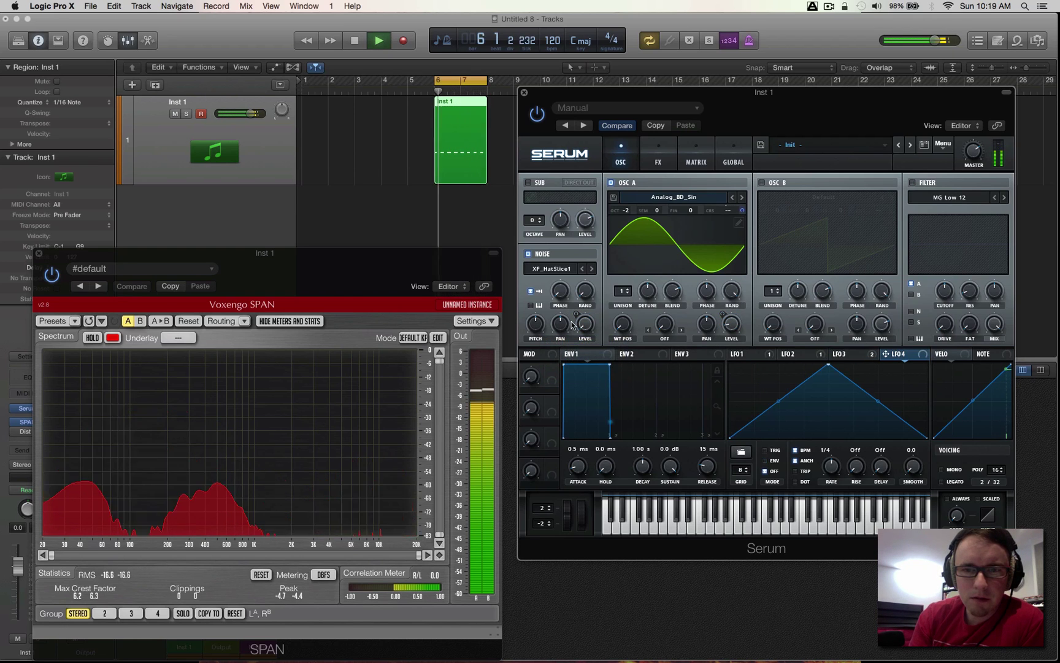
click(840, 354)
key(space)
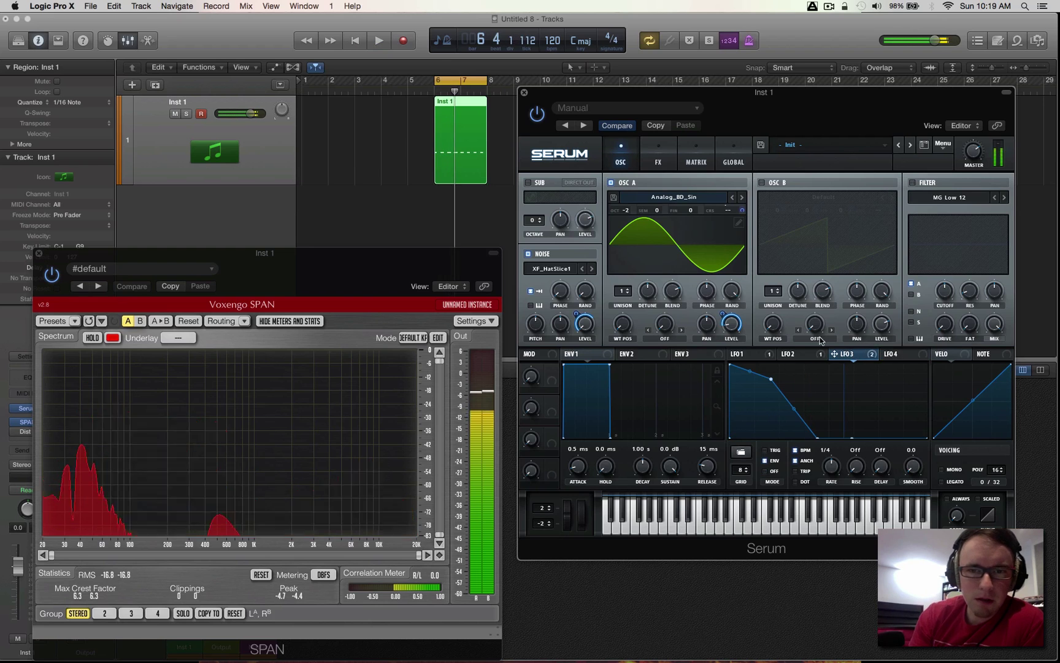
right_click(586, 324)
click(621, 368)
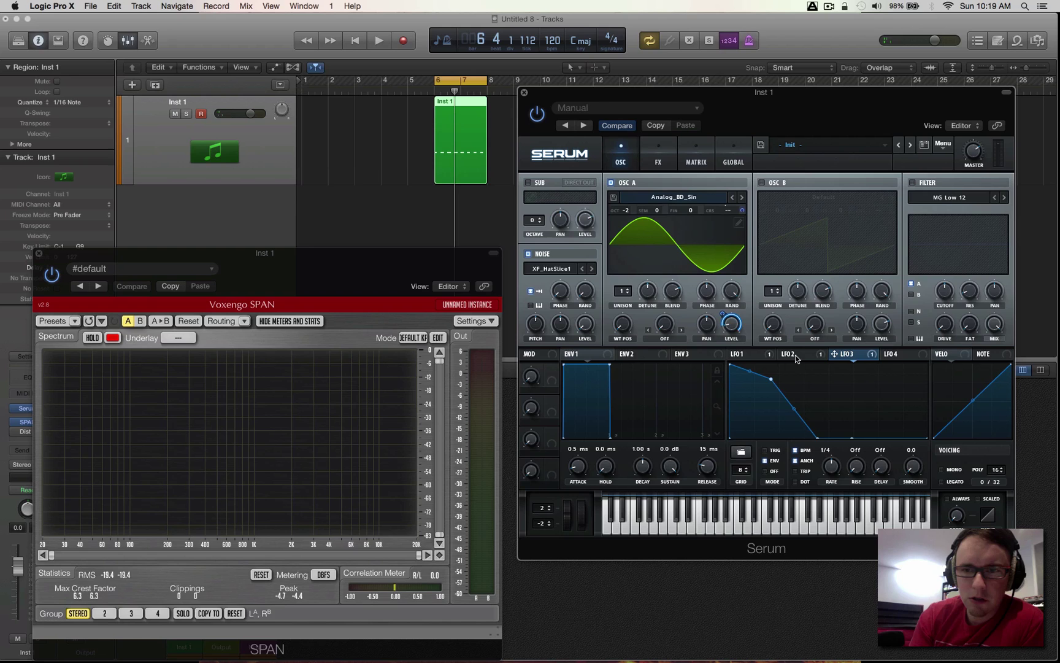
Step: Reshape Serum's LFO 4 curve into a steep exponential decay
click(901, 354)
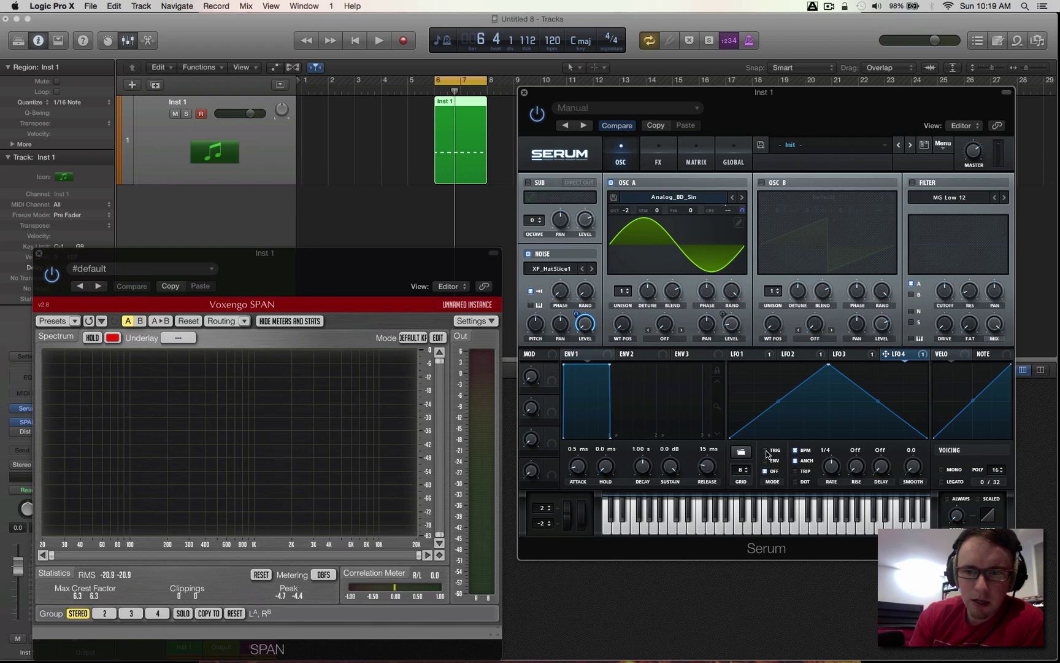
drag(825, 366, 731, 366)
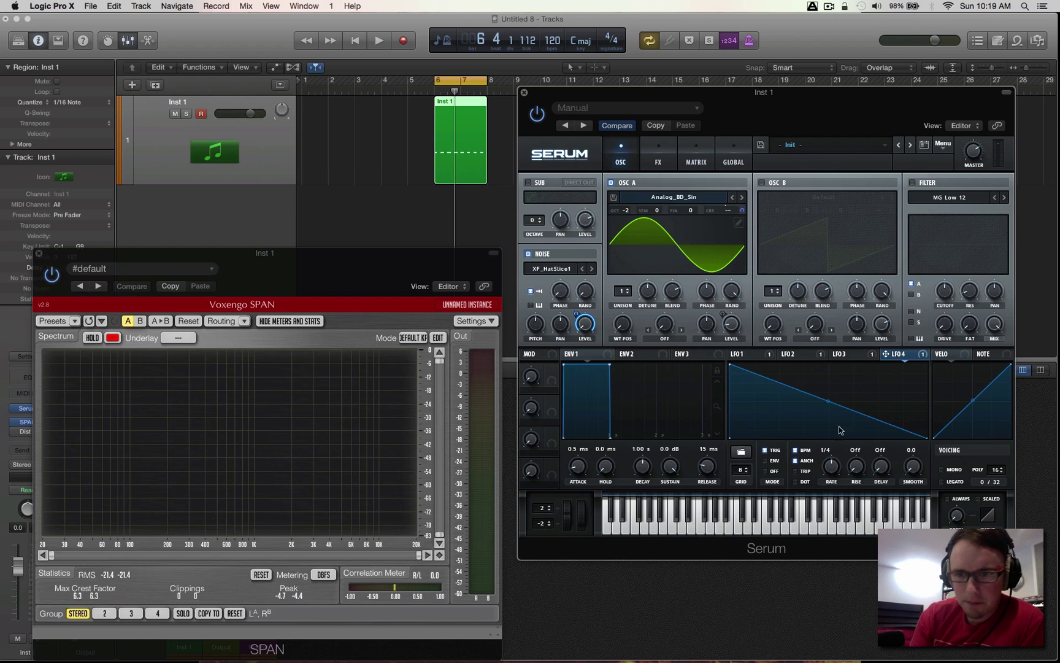
drag(830, 408, 755, 423)
key(space)
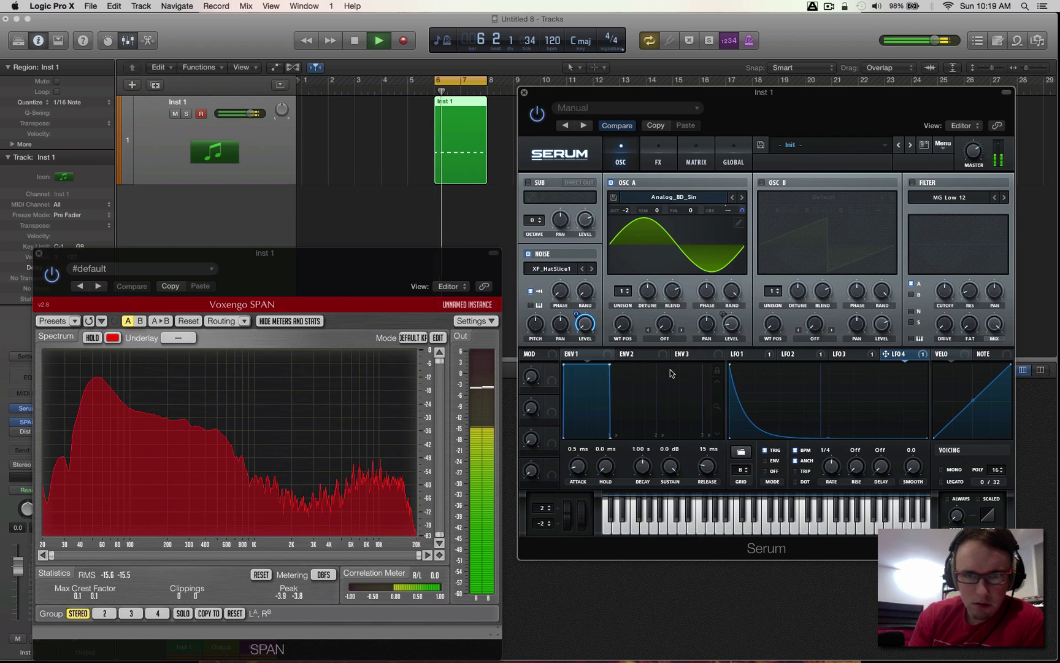
Step: Route LFO 4 to Noise Level, lower its starting point, and set its rate to 1/8
drag(581, 311, 583, 316)
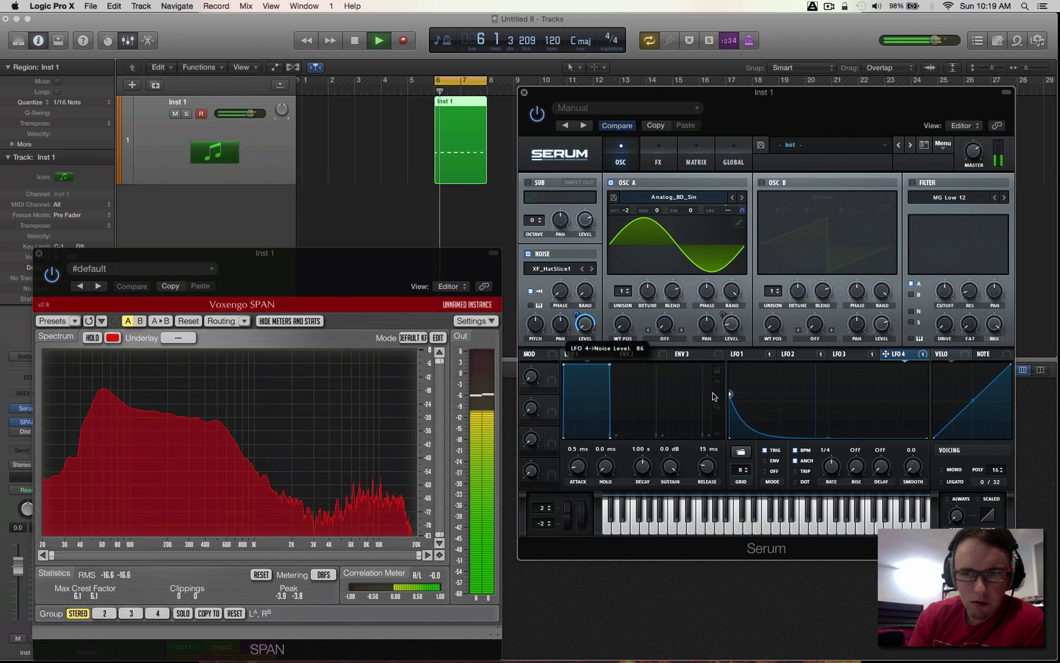
drag(735, 365, 712, 390)
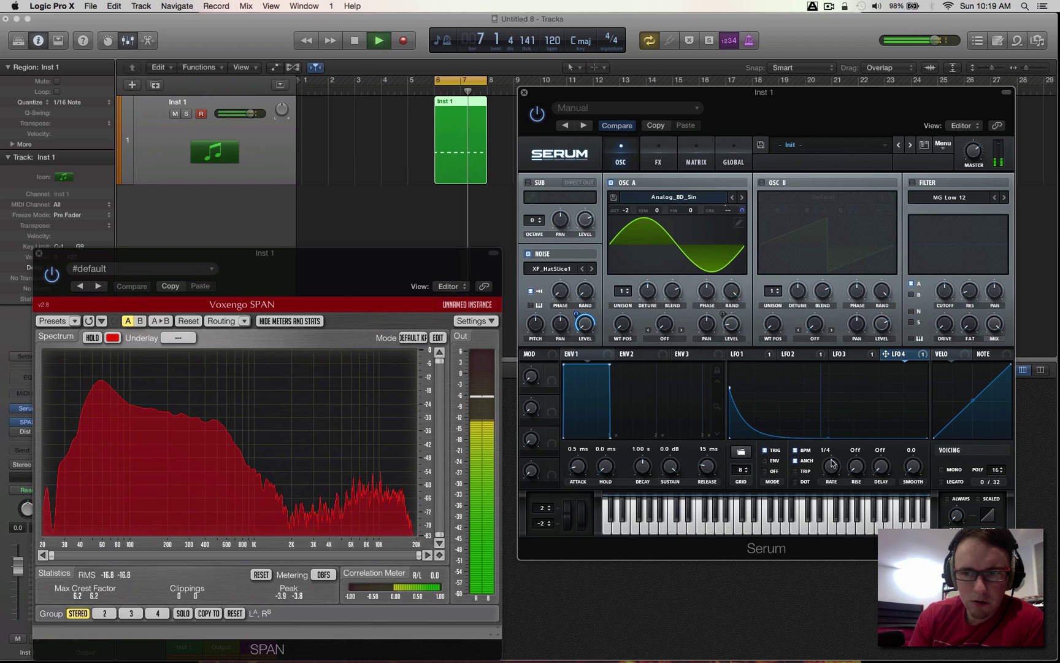
drag(831, 465, 834, 455)
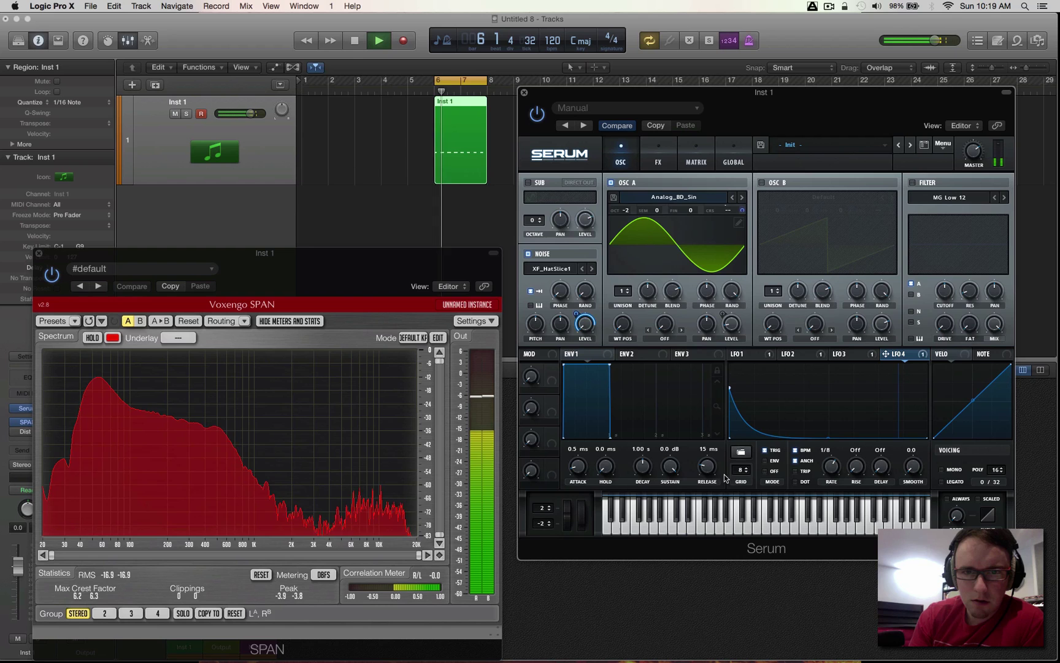
mouse_move(577, 320)
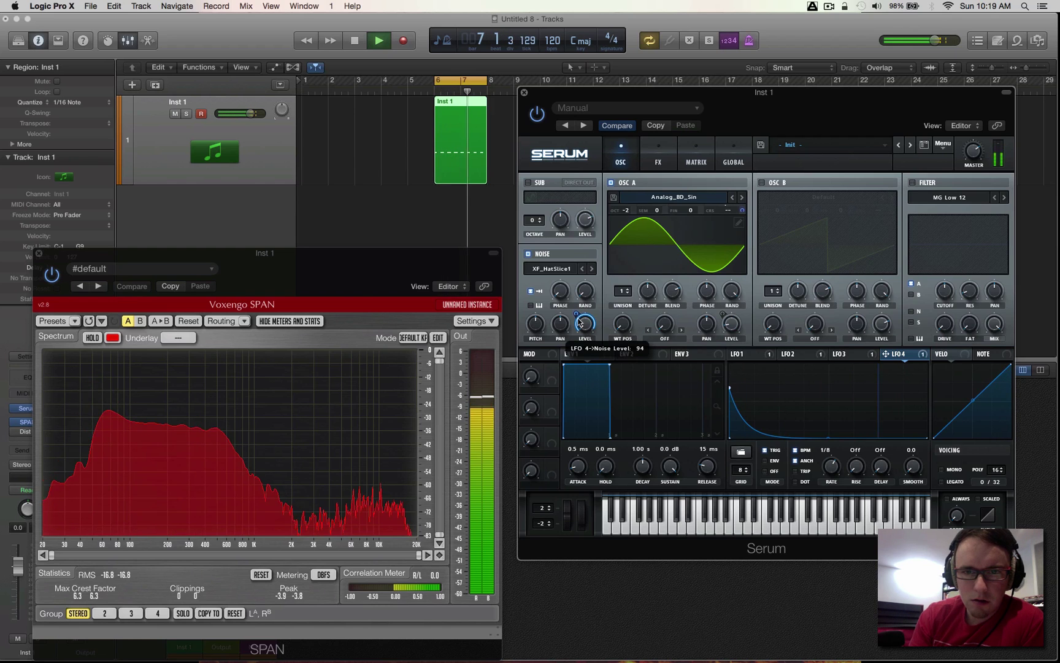
key(space)
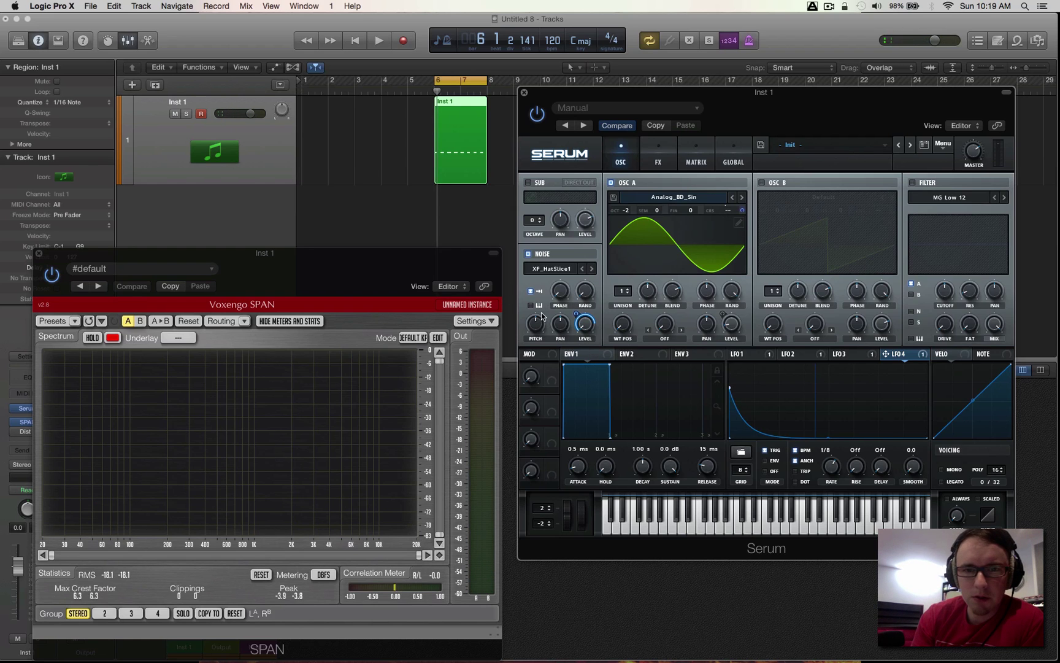
Step: Raise the noise oscillator's pitch to 51% while auditioning the kick
mouse_move(534, 347)
key(space)
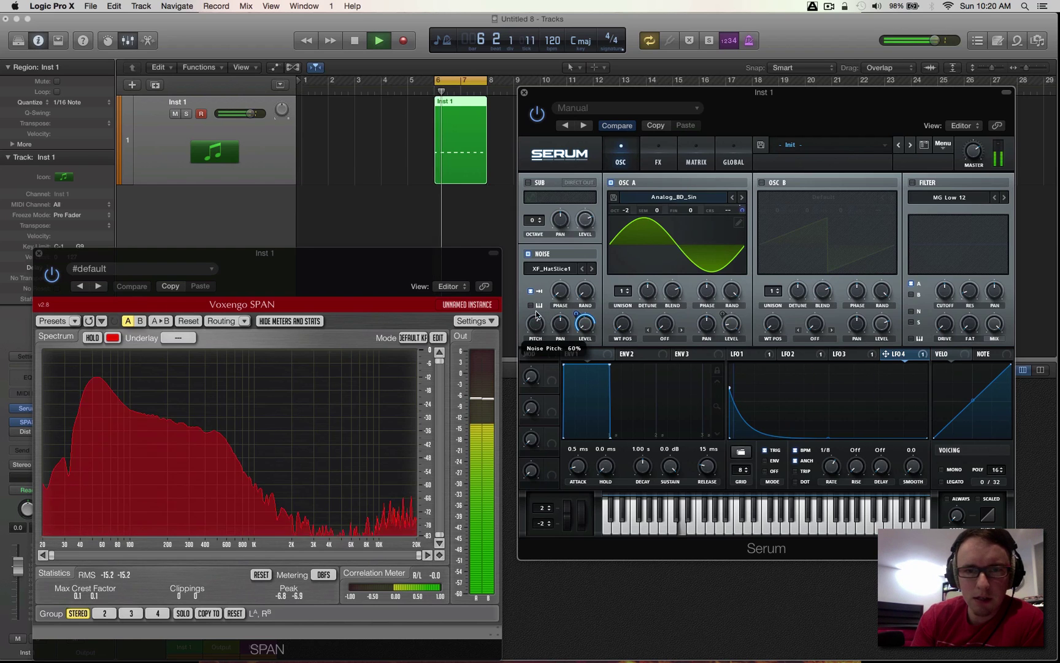
drag(534, 347, 532, 331)
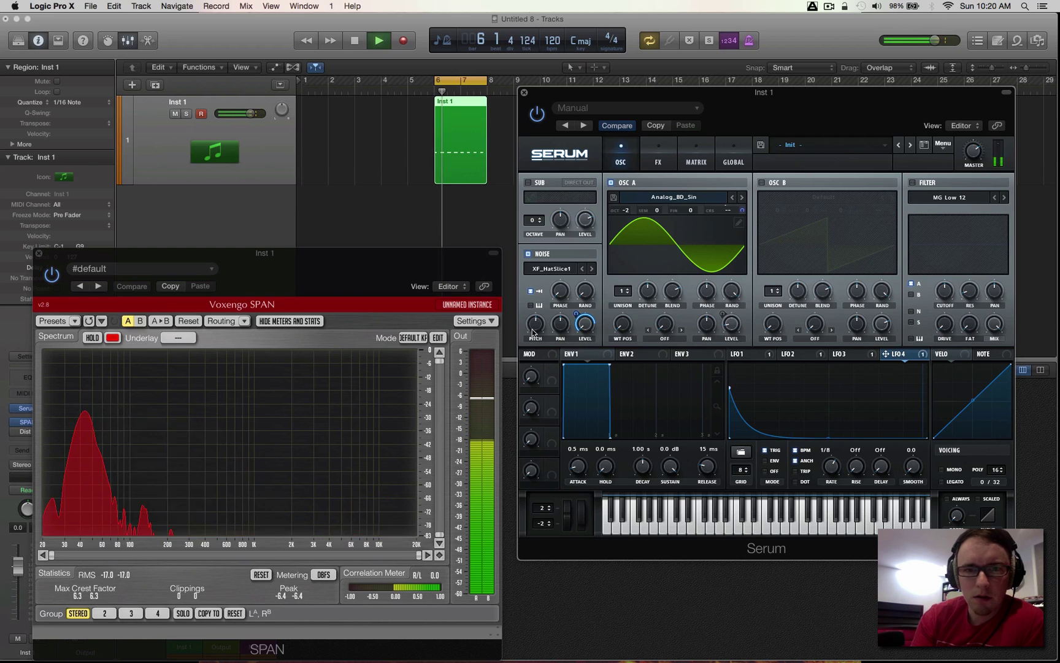
key(space)
mouse_move(533, 328)
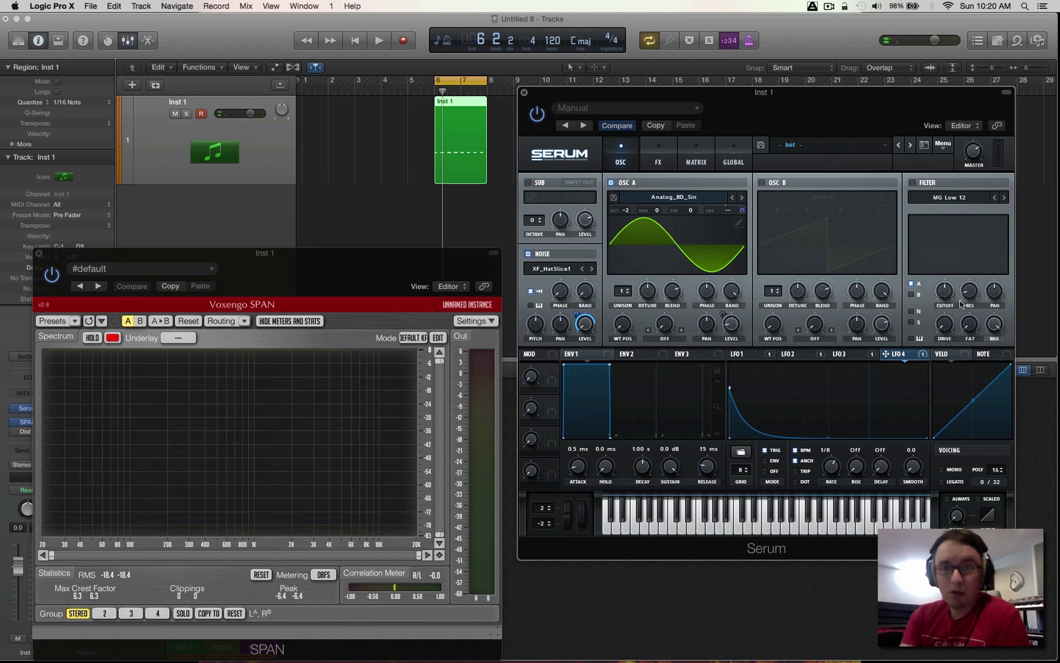
Step: Switch on Serum's Tube Distortion effect in the FX rack
click(658, 151)
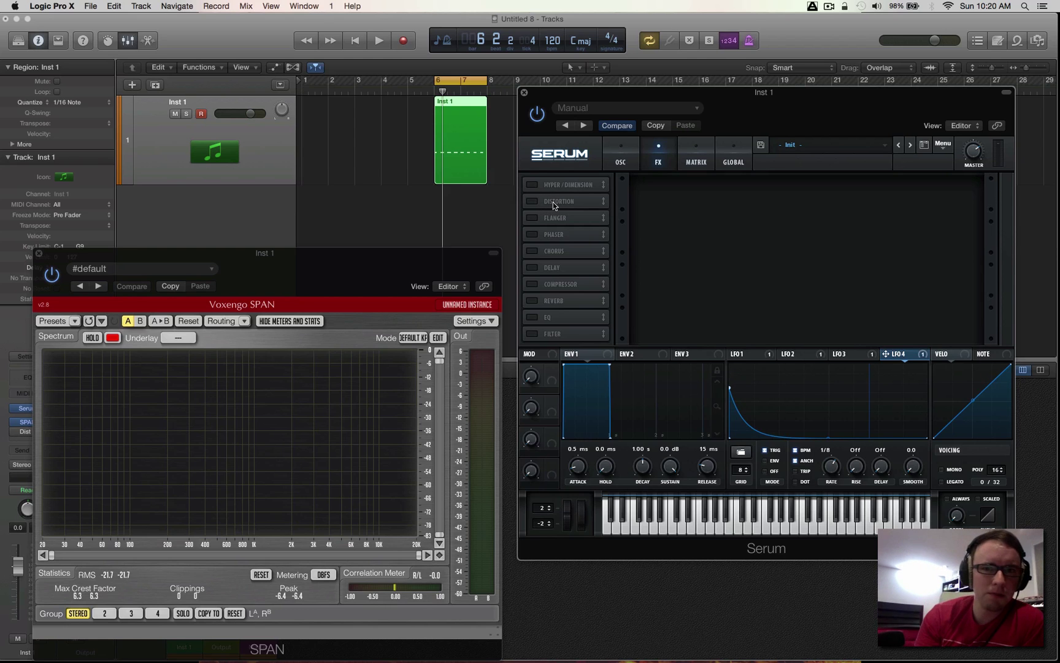
click(533, 201)
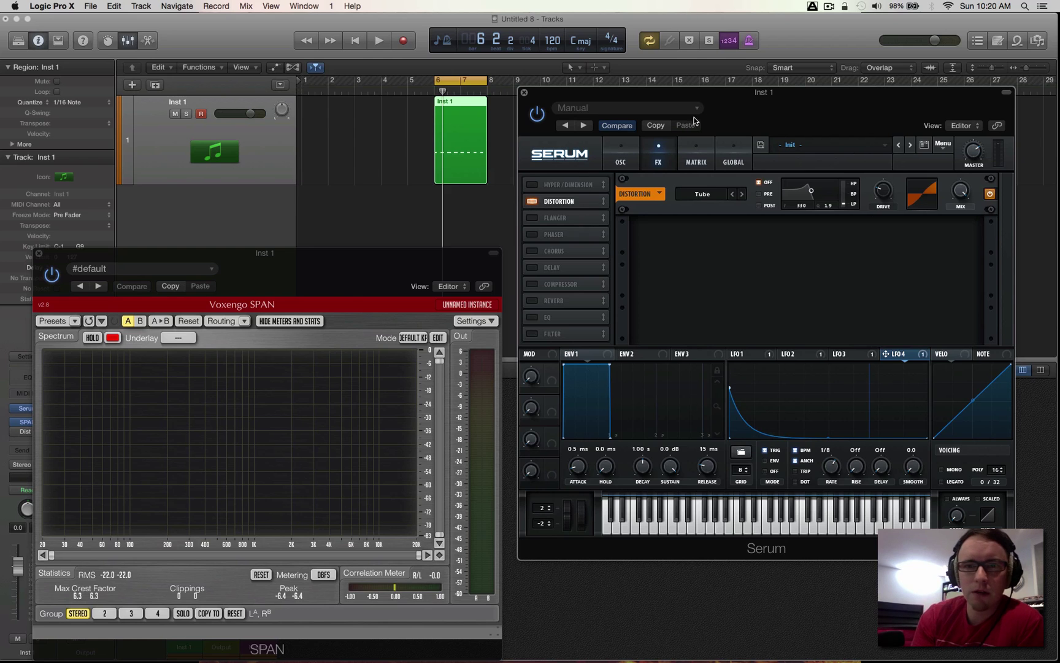
click(620, 162)
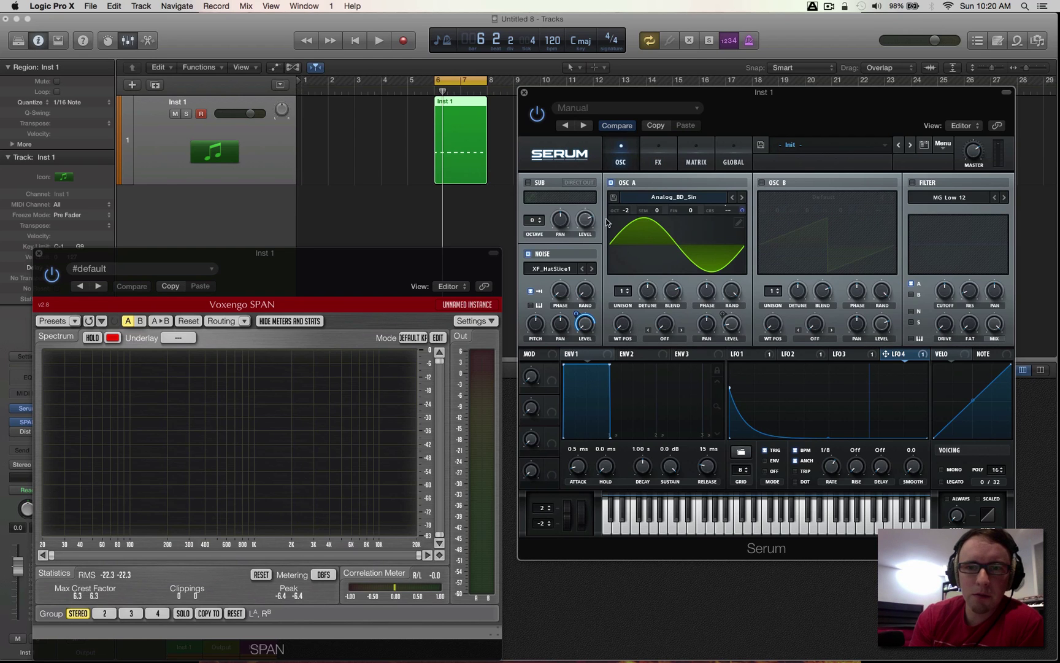
click(694, 161)
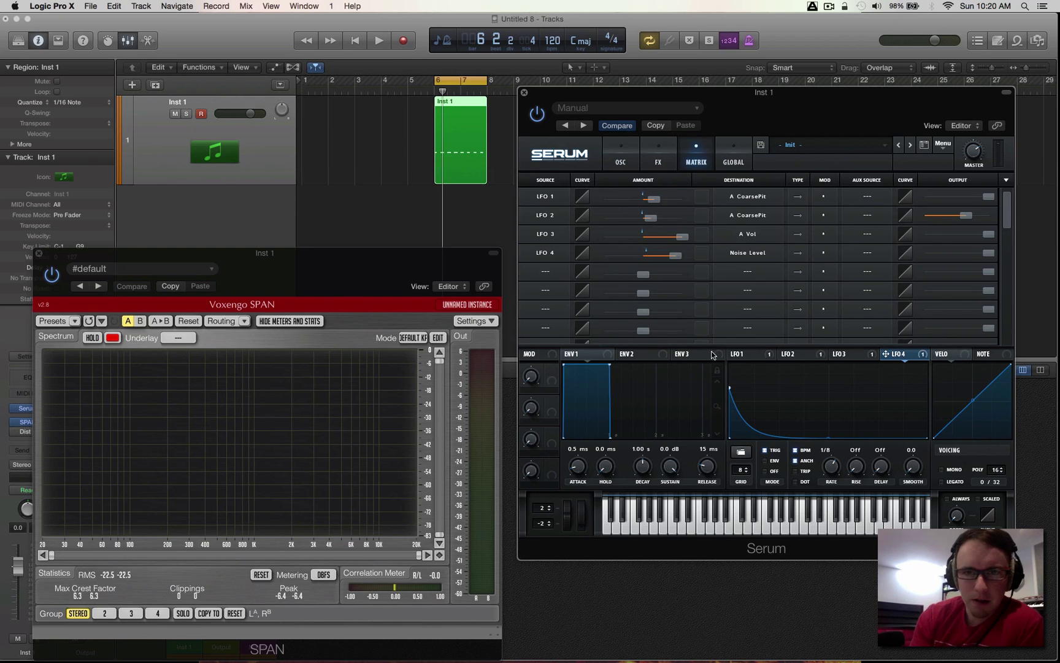
click(660, 160)
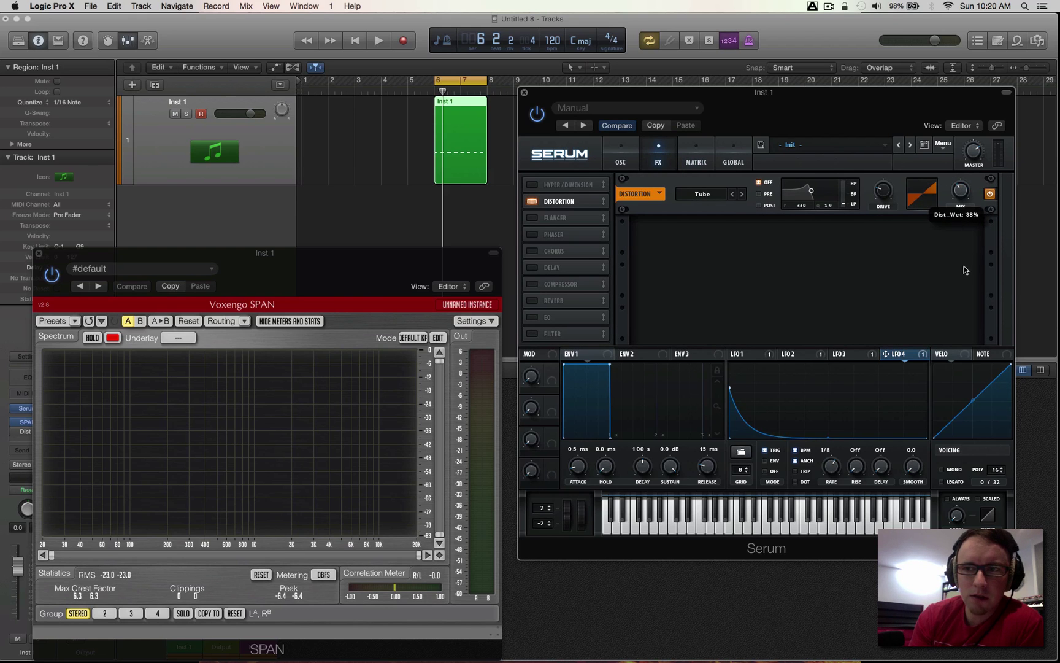
Step: Lower the distortion's wet mix to 25% and play the kick through it
drag(962, 189, 966, 214)
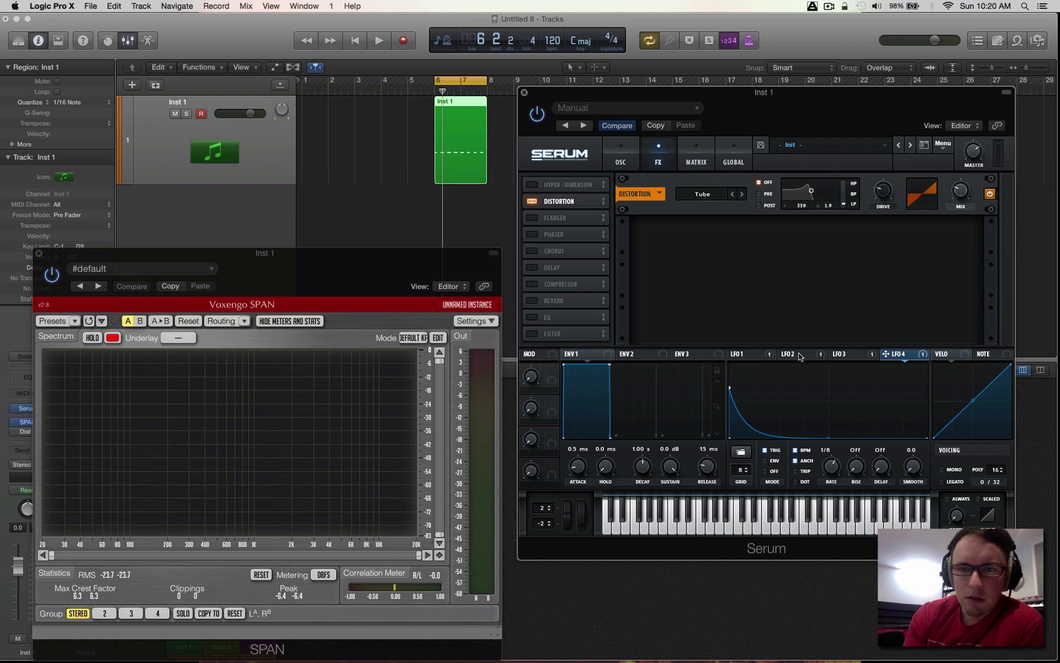
drag(965, 183, 963, 189)
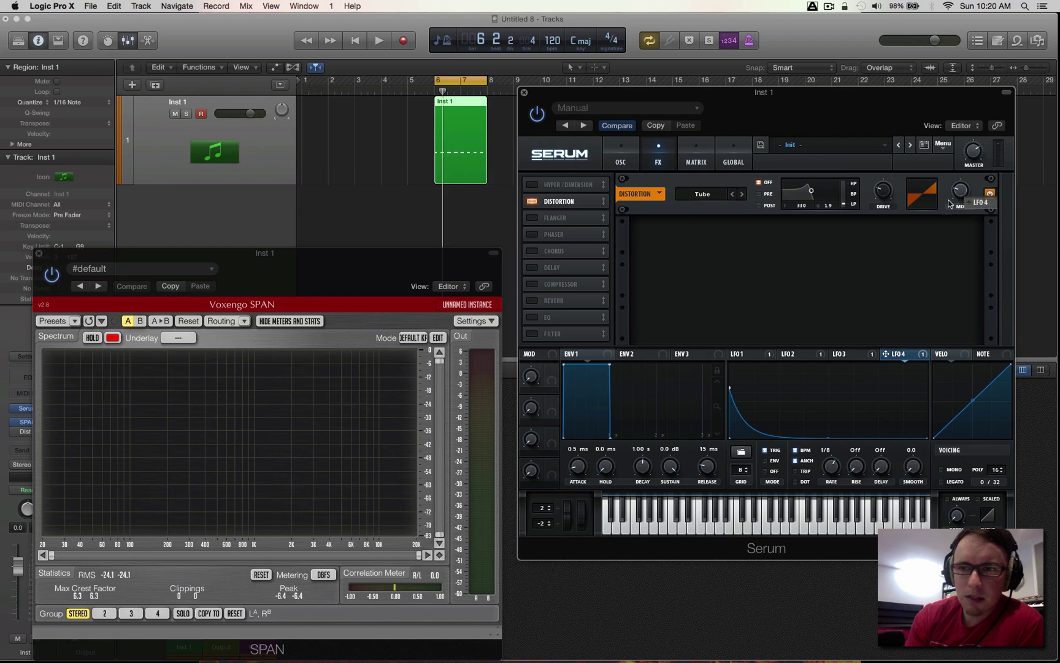
drag(949, 204, 891, 196)
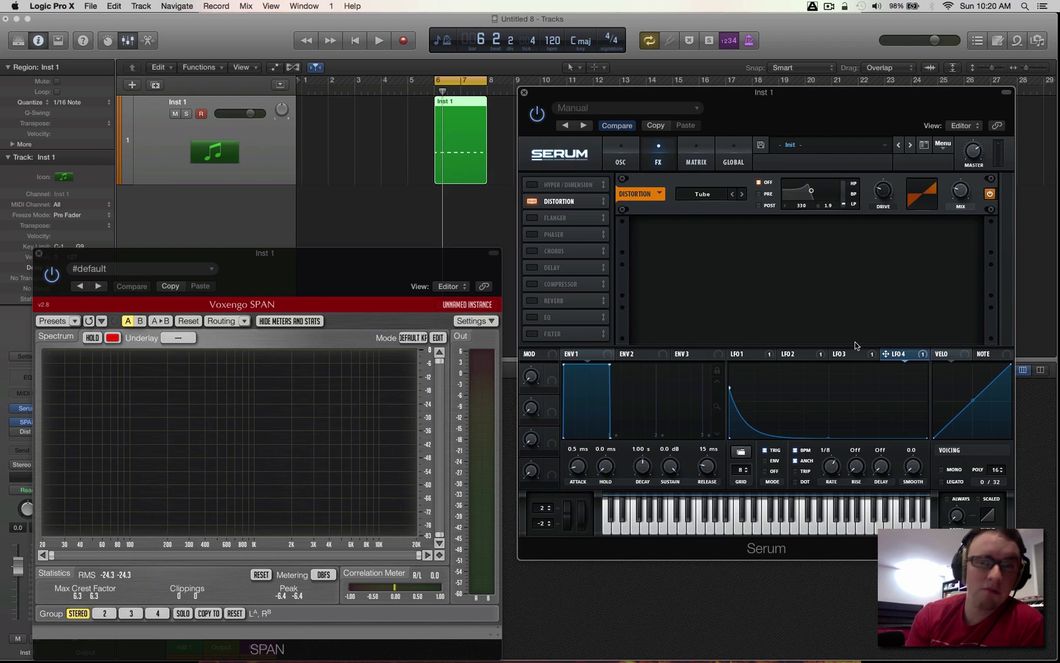
key(space)
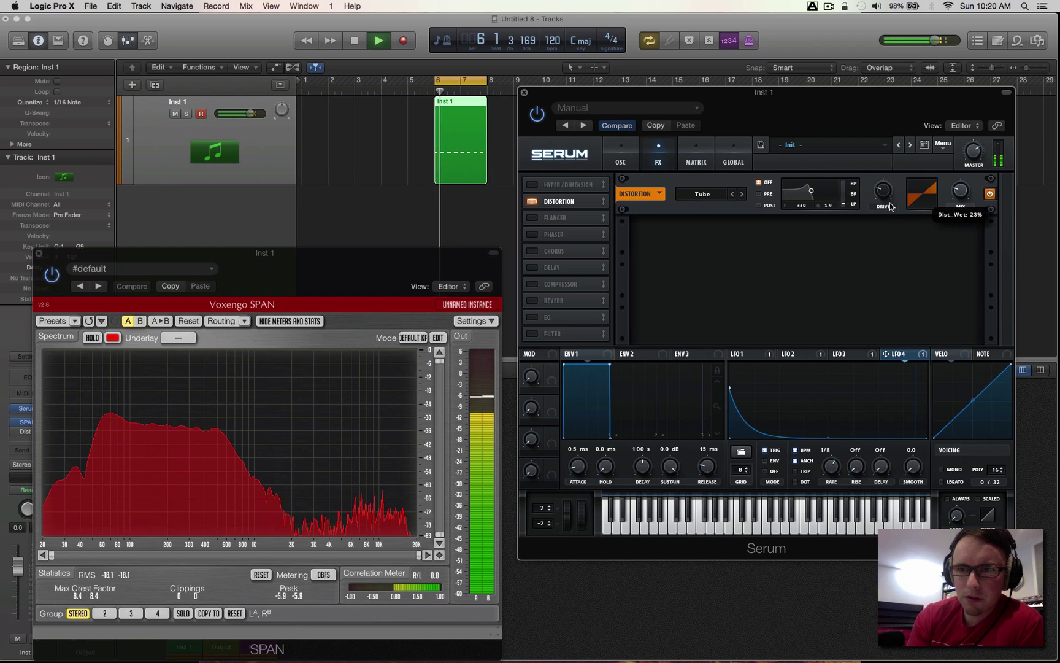
Step: Change the distortion mode to SoftClip, turn its mix down to 0%, and stop playback
click(742, 194)
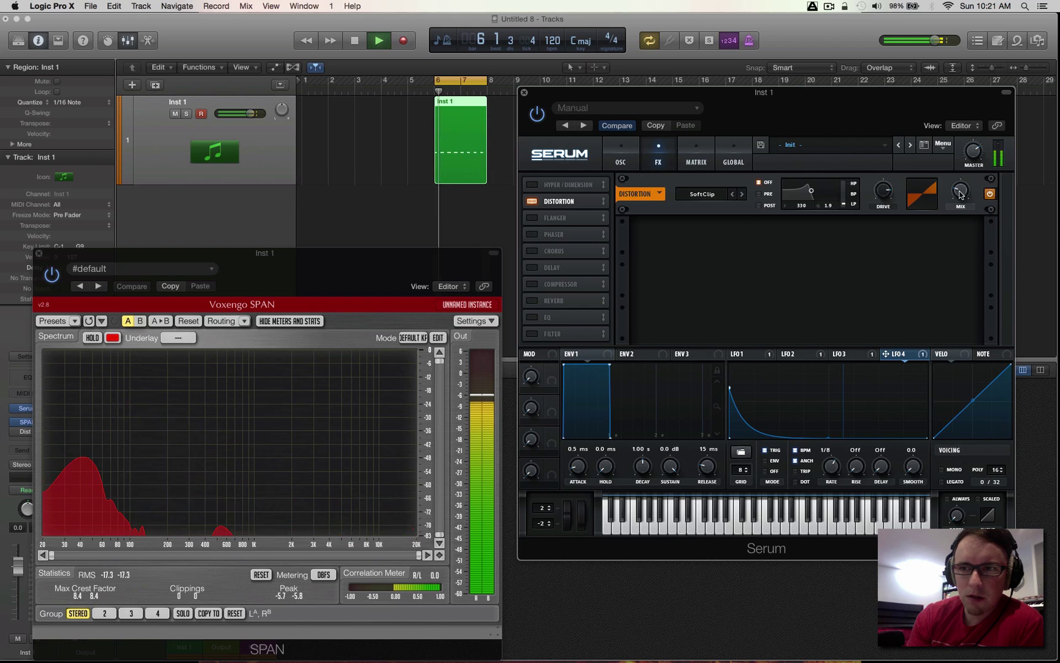
drag(961, 190, 968, 290)
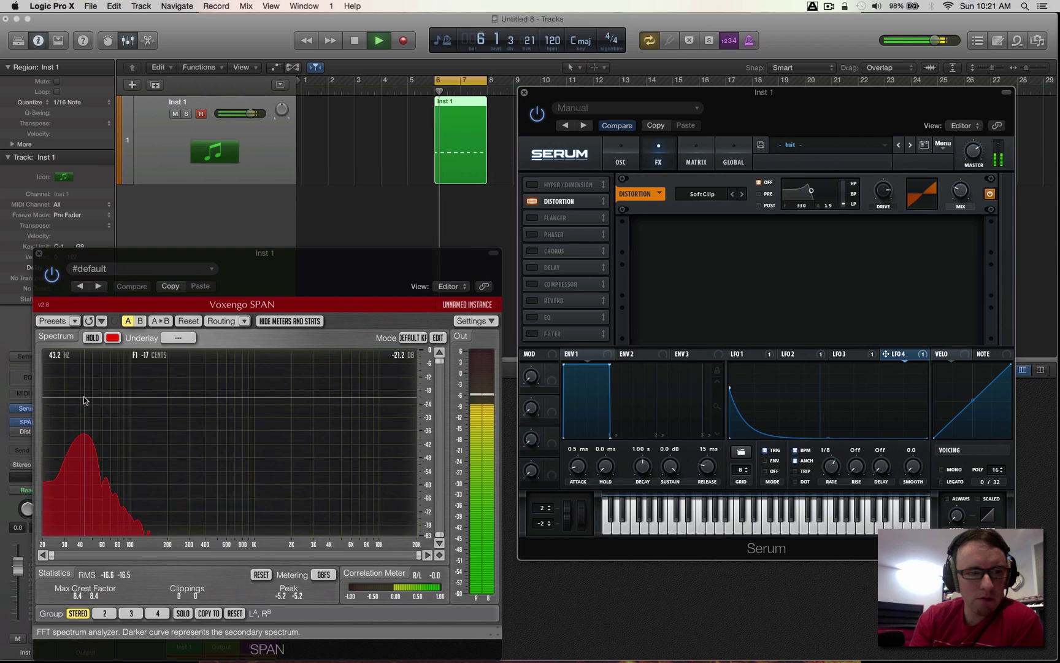
click(628, 152)
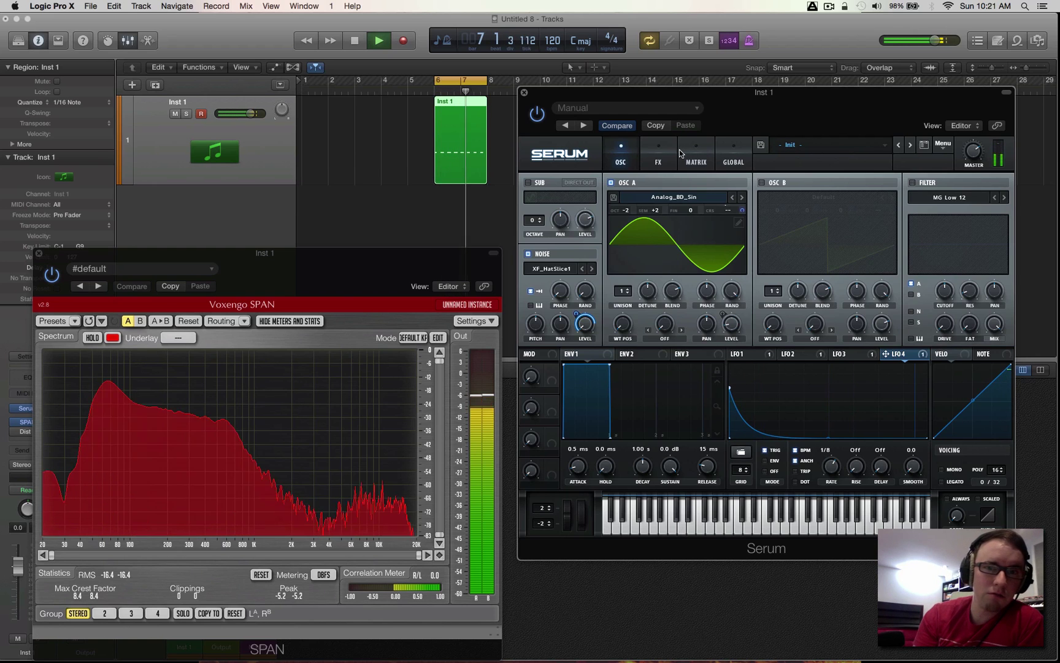
key(space)
Step: Enable Serum's EQ and make its left band a low-pass filter with lower Q
click(657, 162)
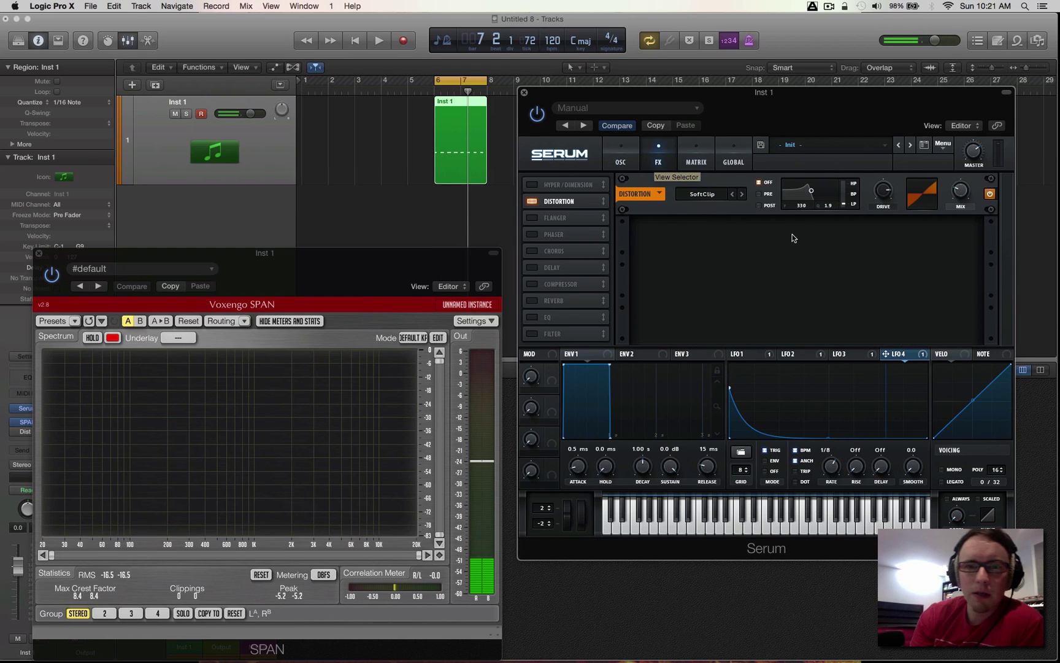
click(534, 317)
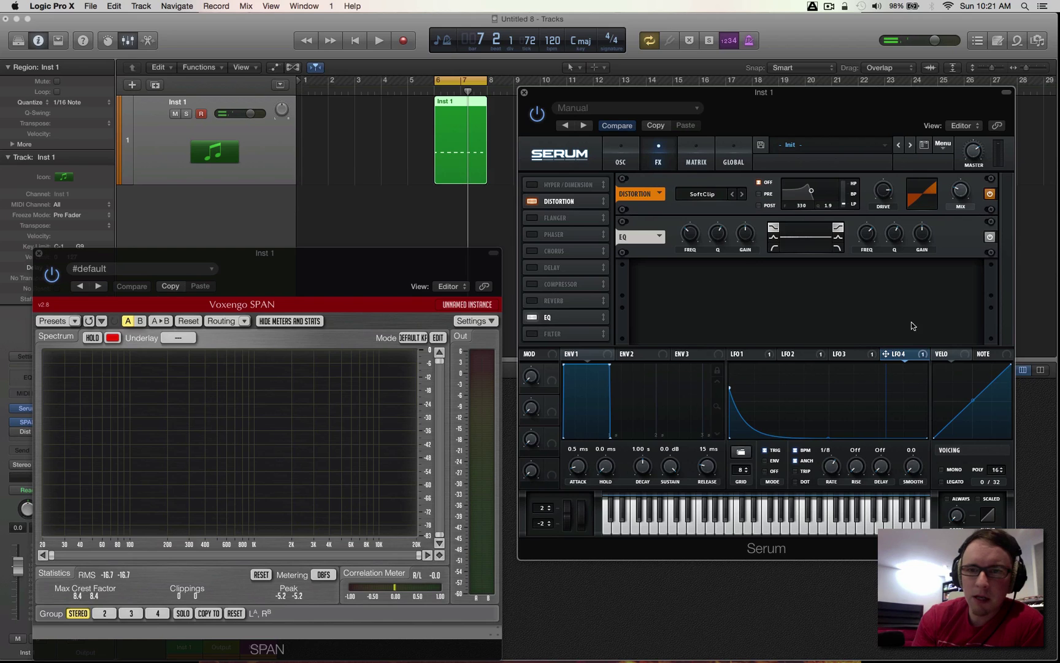
click(775, 247)
drag(717, 234, 719, 290)
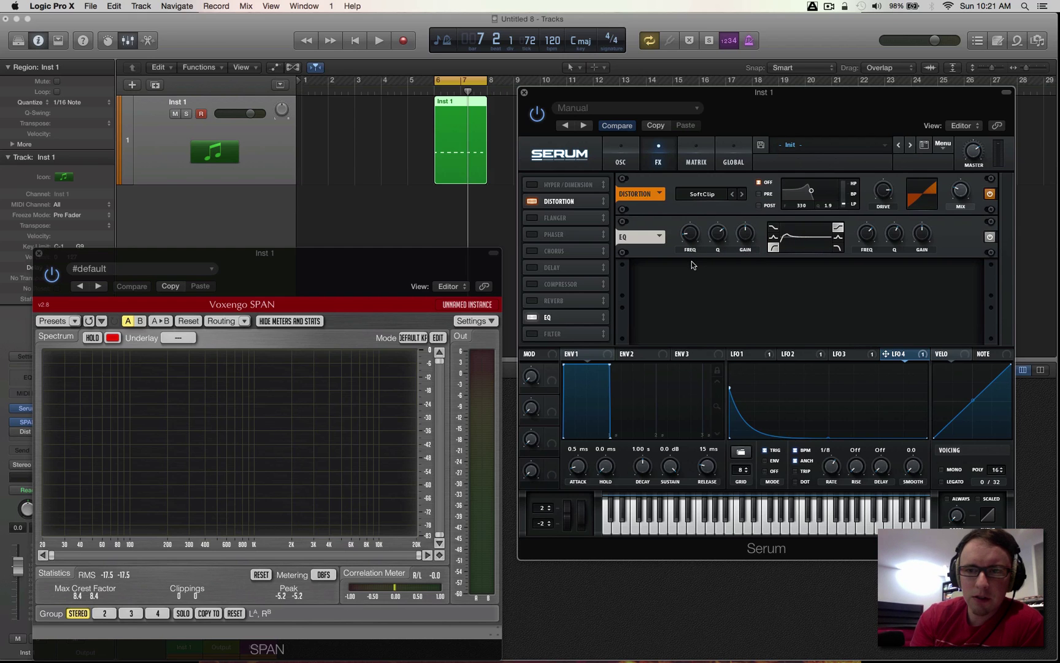
Step: Play the kick and boost the EQ's high band near 880 Hz
key(space)
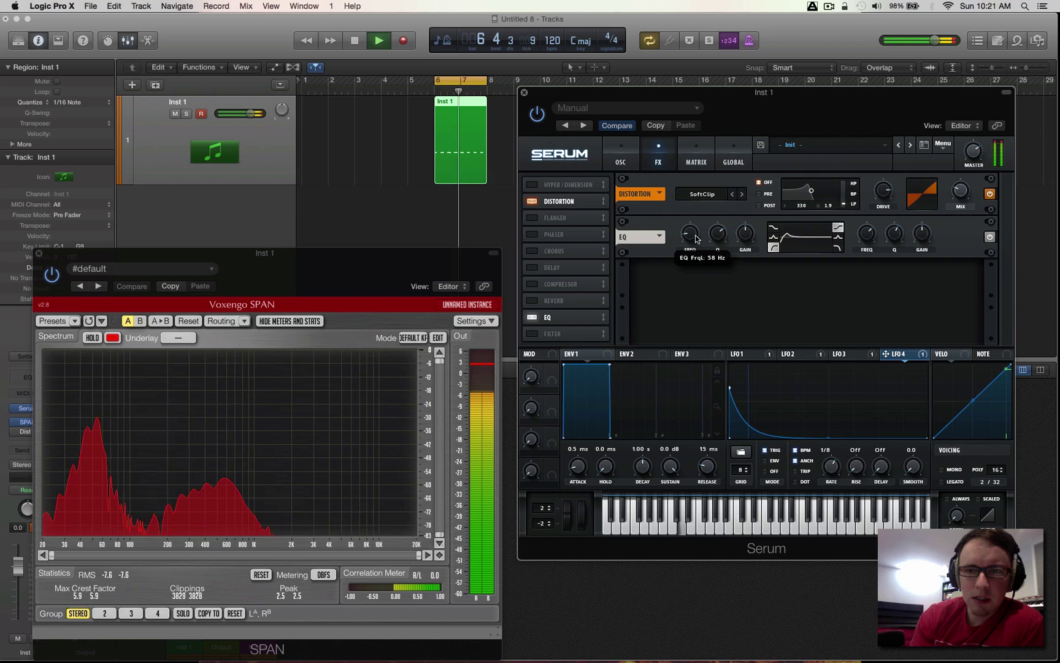
mouse_move(718, 256)
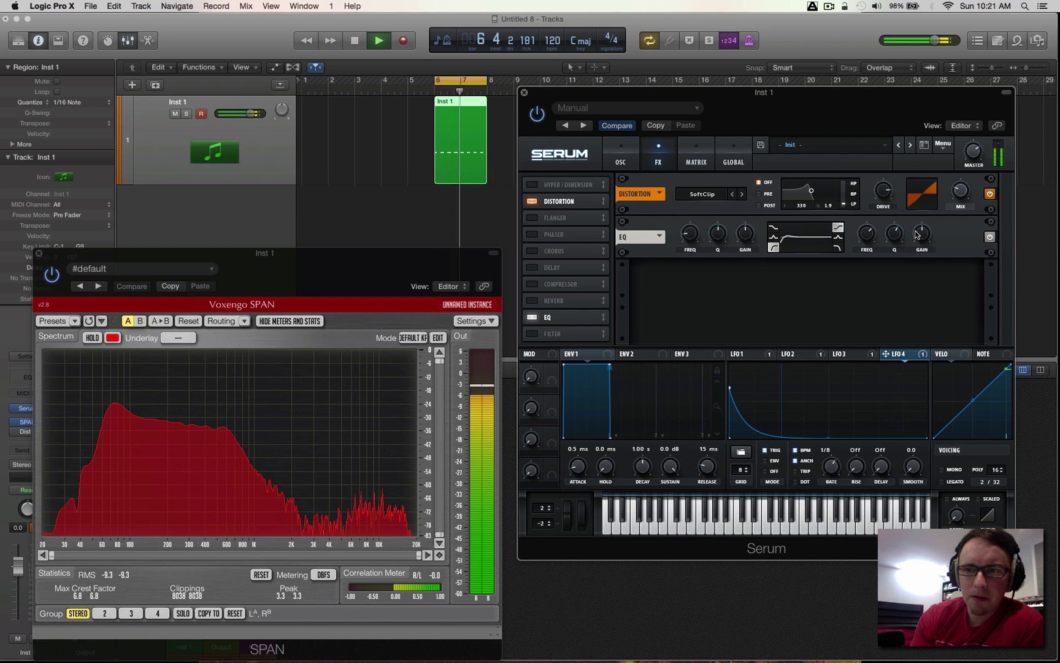
mouse_move(923, 233)
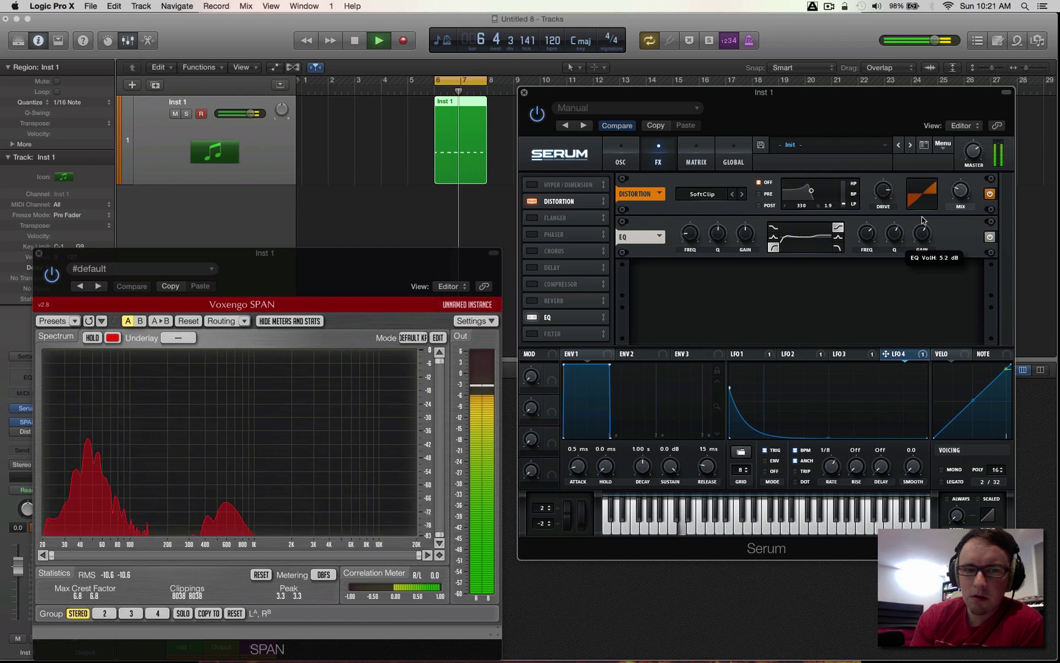
mouse_move(869, 249)
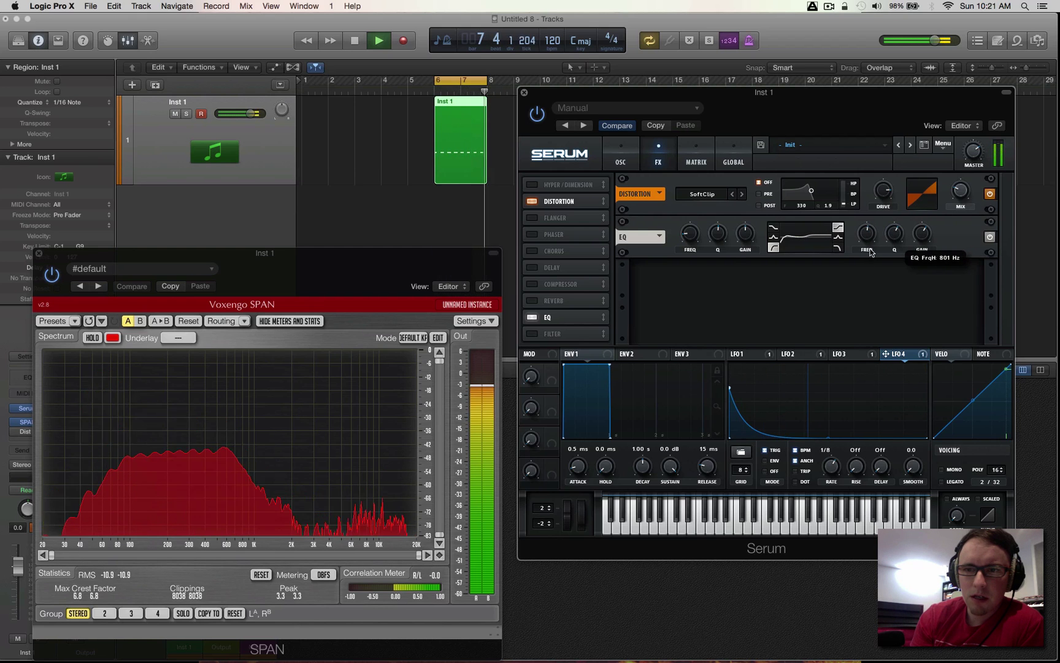
scroll(870, 251, up, 2)
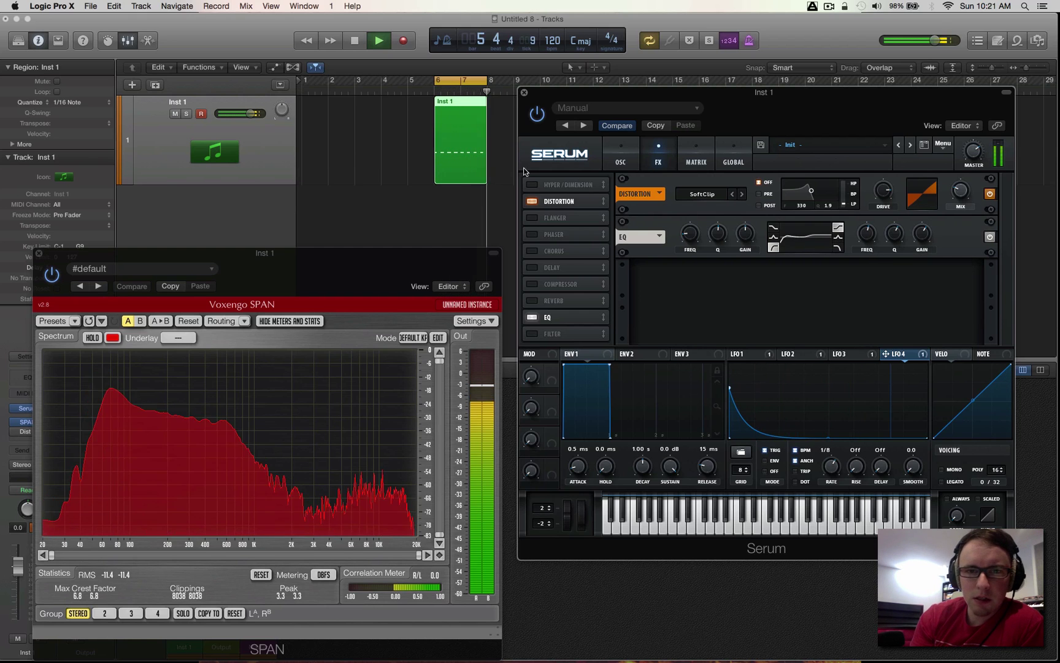
Step: Enable Serum's Compressor, move it after the EQ, and try Multiband before turning it off
click(531, 284)
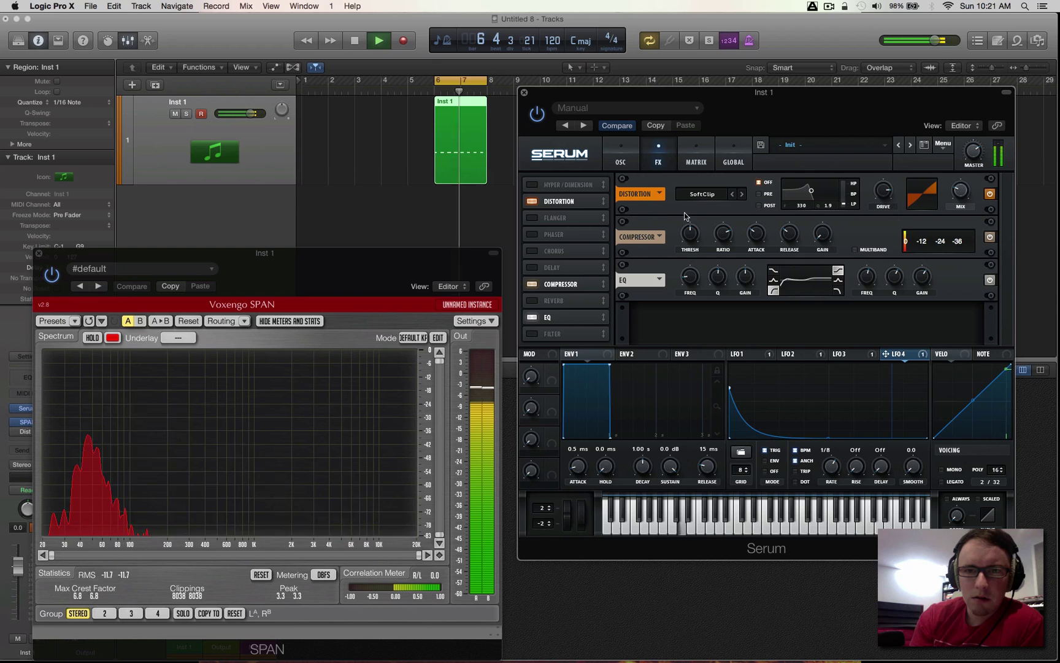
drag(560, 290, 559, 334)
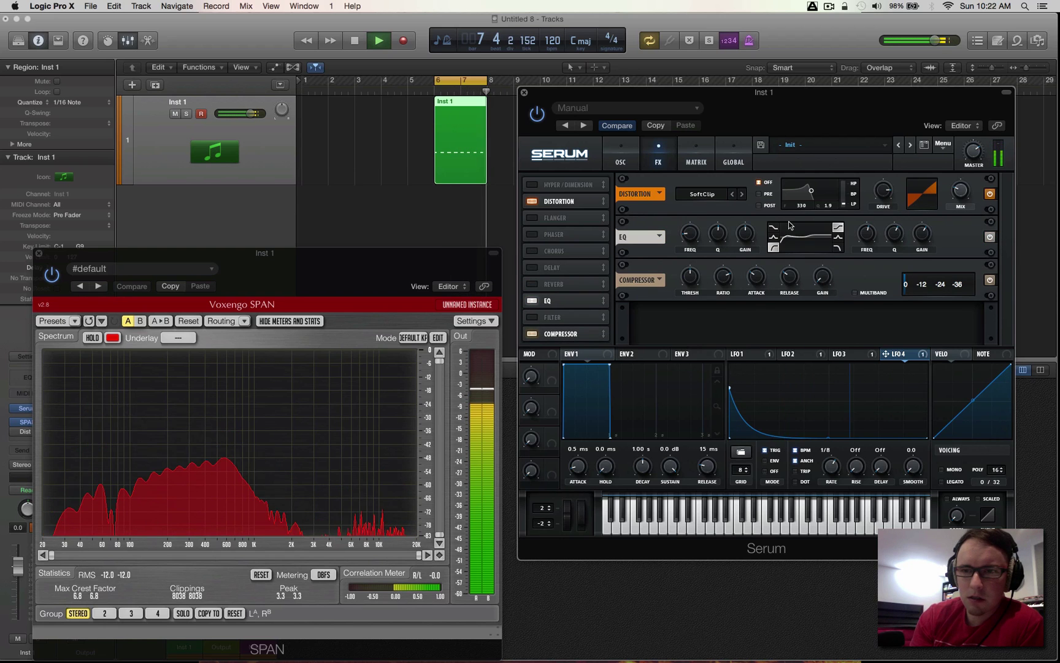
click(856, 296)
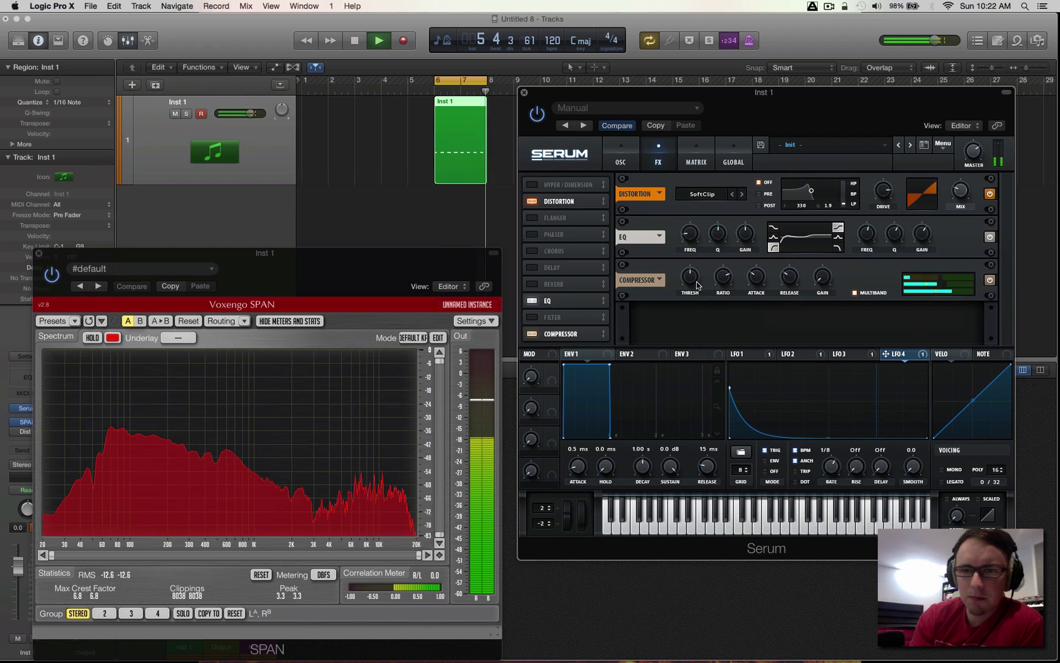
click(855, 295)
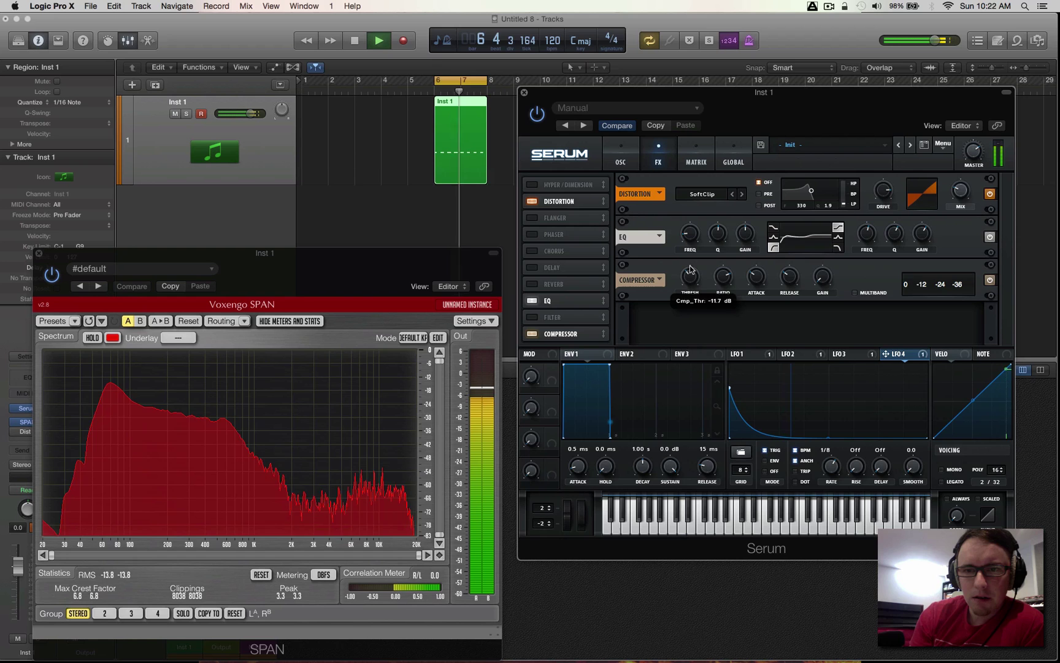
Step: Set the compressor threshold to about -24.6 dB and stop playback
scroll(691, 262, down, 4)
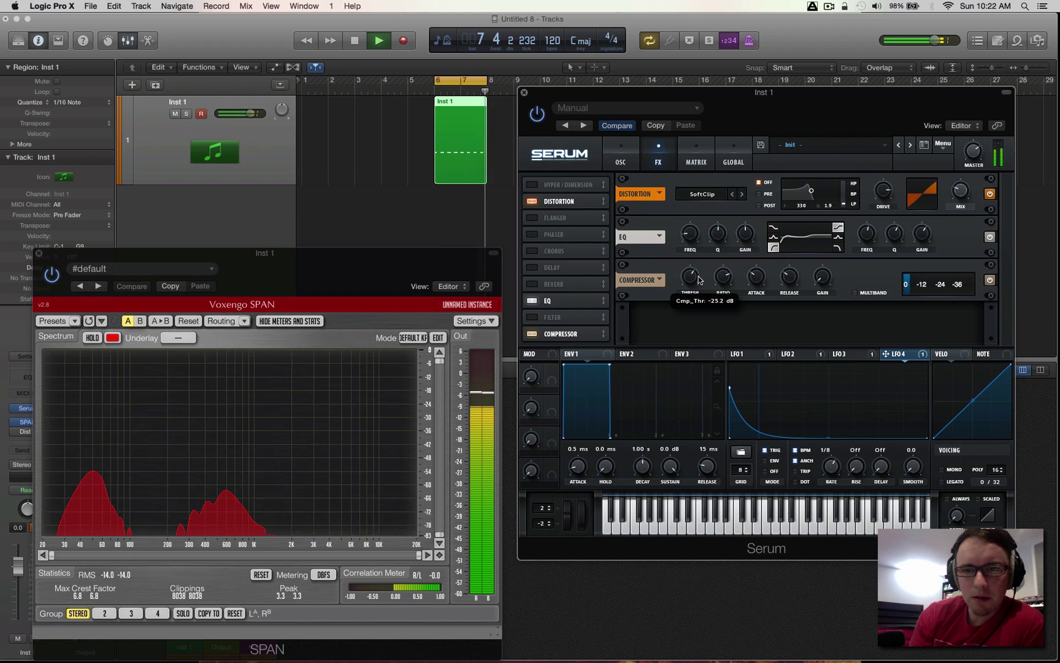
scroll(700, 262, down, 8)
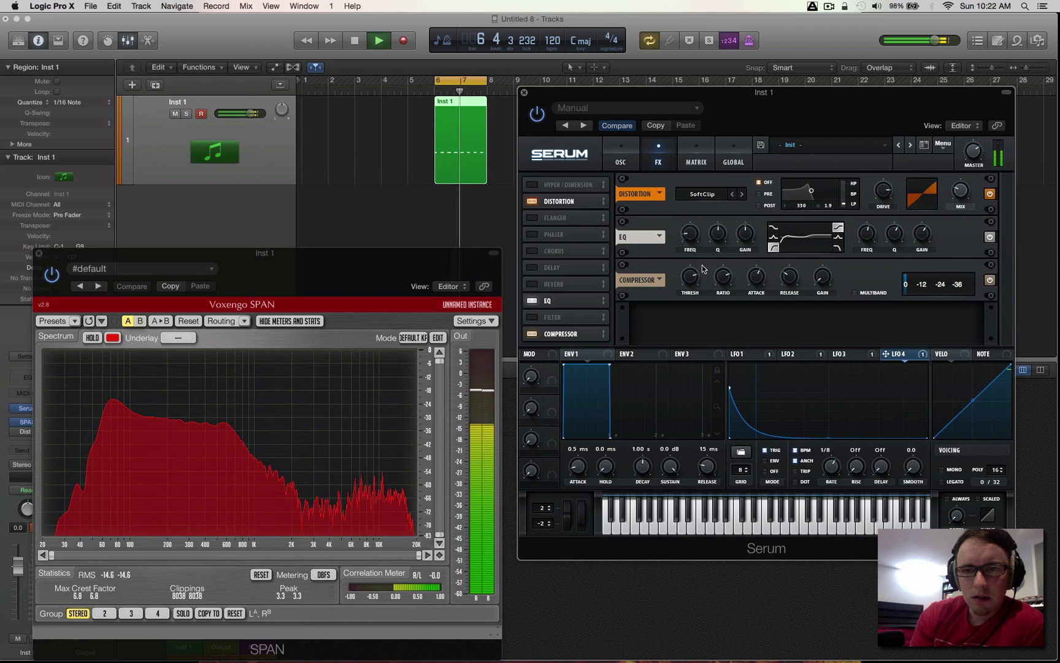
scroll(690, 279, up, 5)
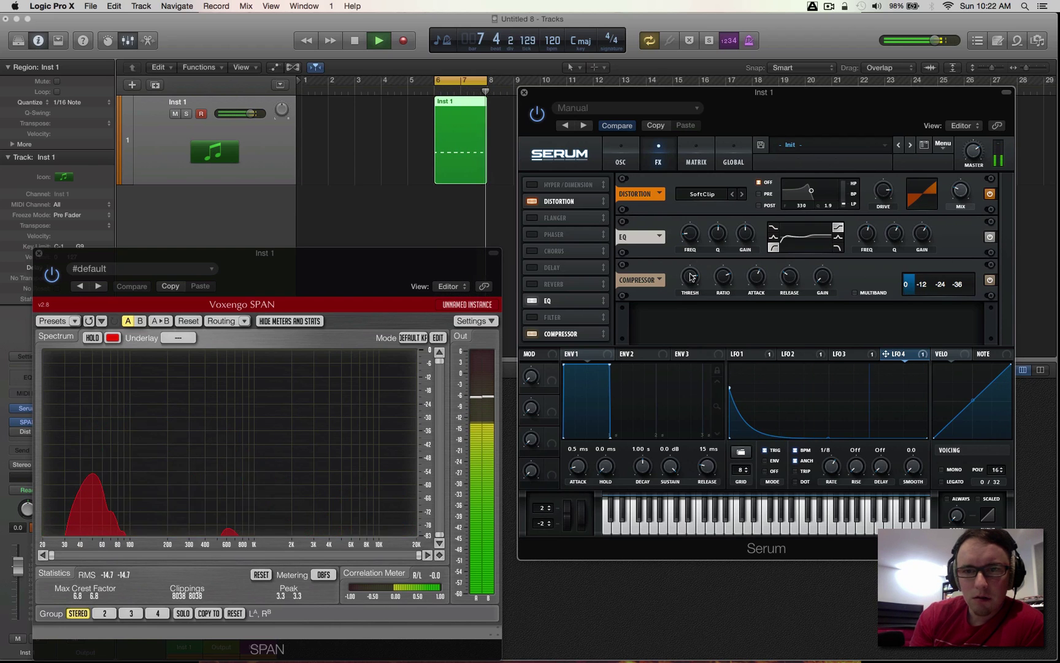
scroll(690, 298, up, 8)
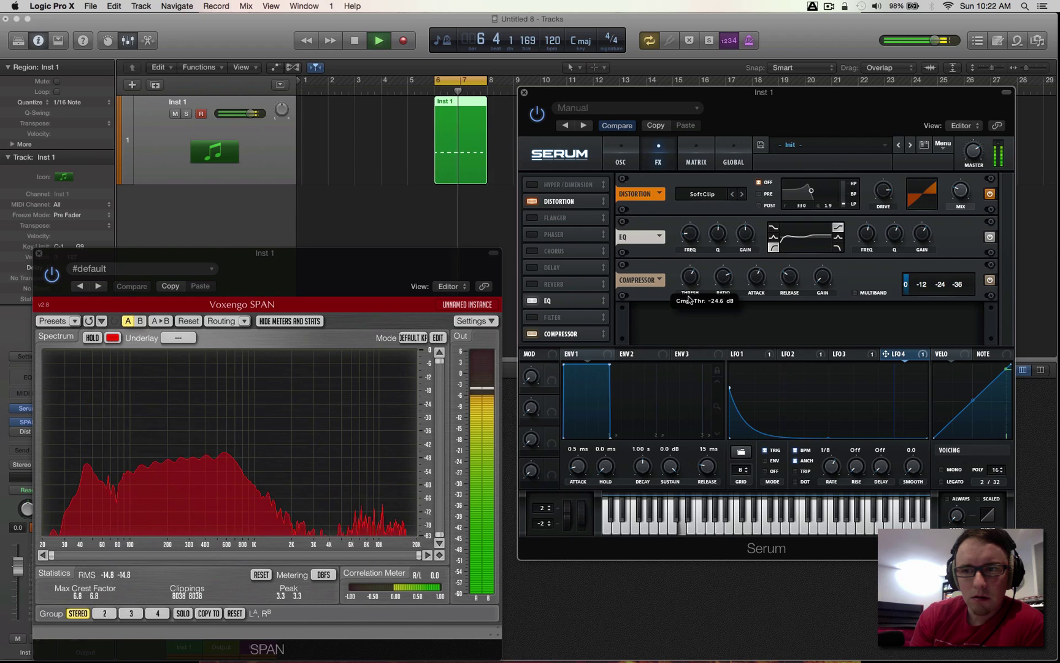
key(space)
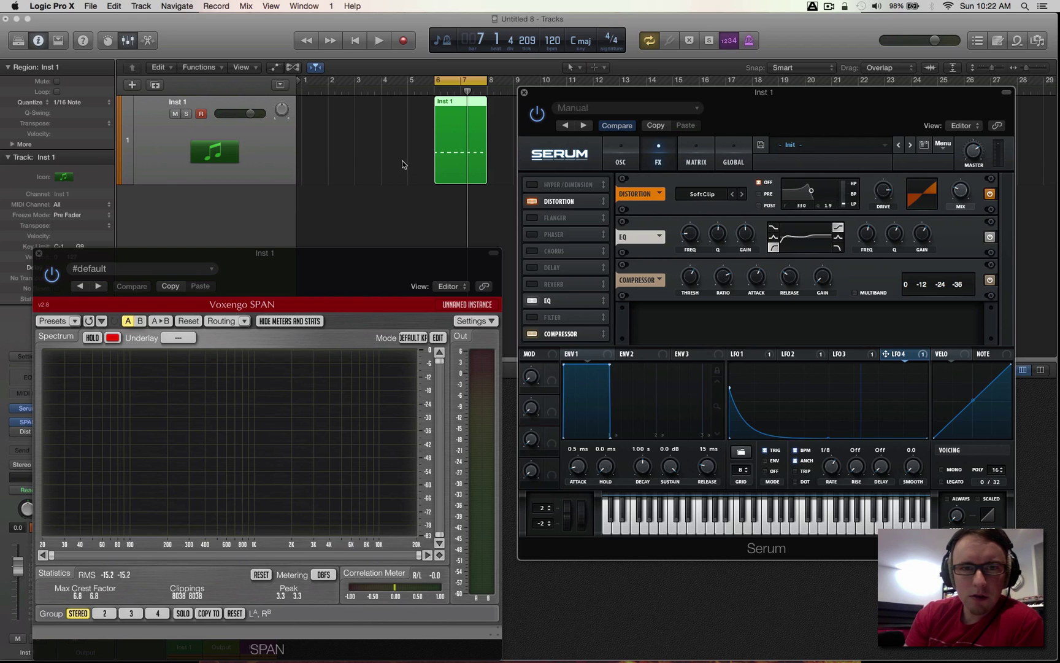
Step: Bounce the Serum kick region in place to new track Inst 1_bip, then close SPAN and Serum
click(481, 159)
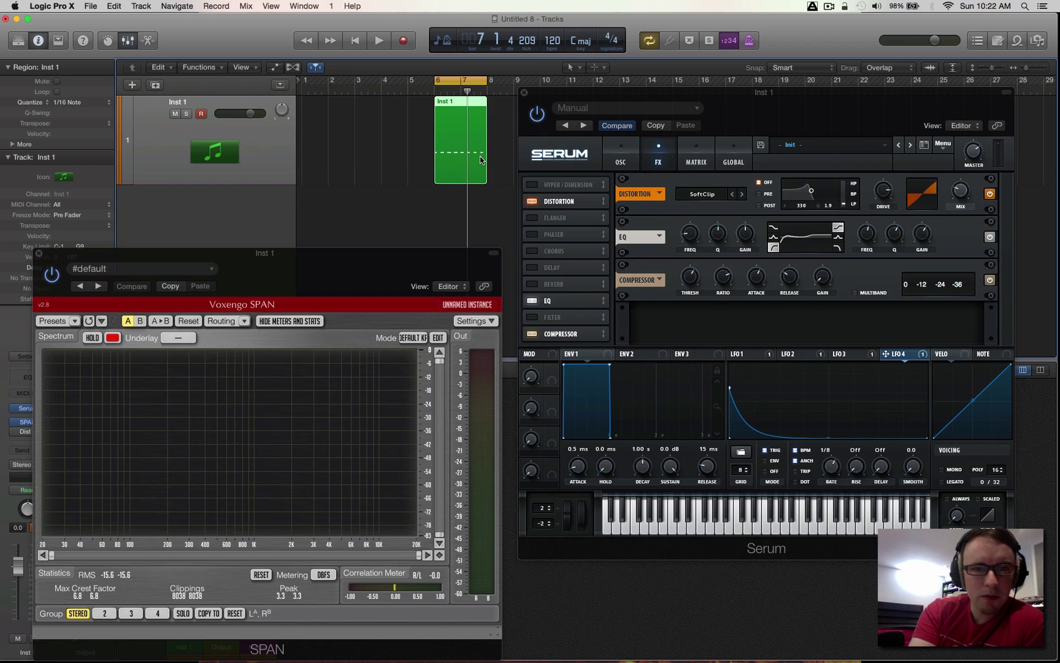
key(ctrl+b)
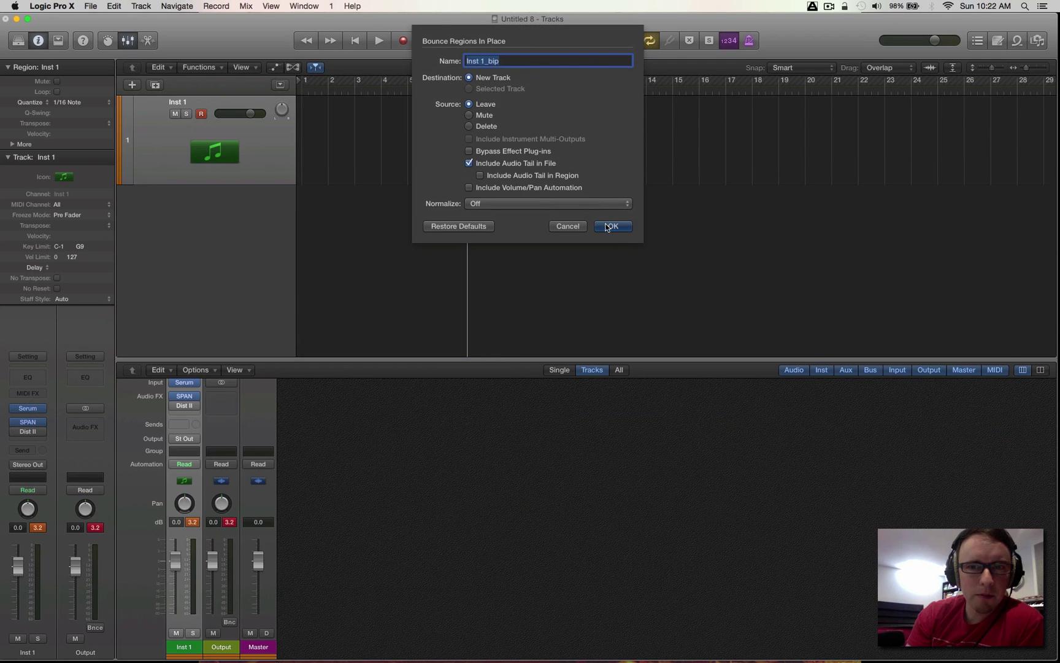
click(609, 226)
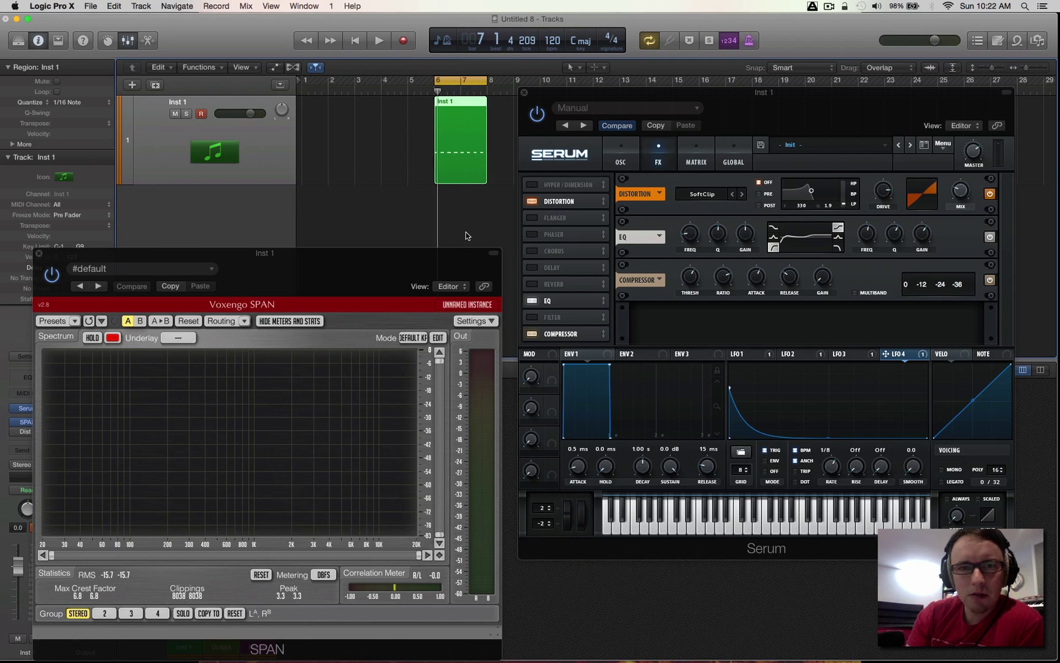
click(601, 237)
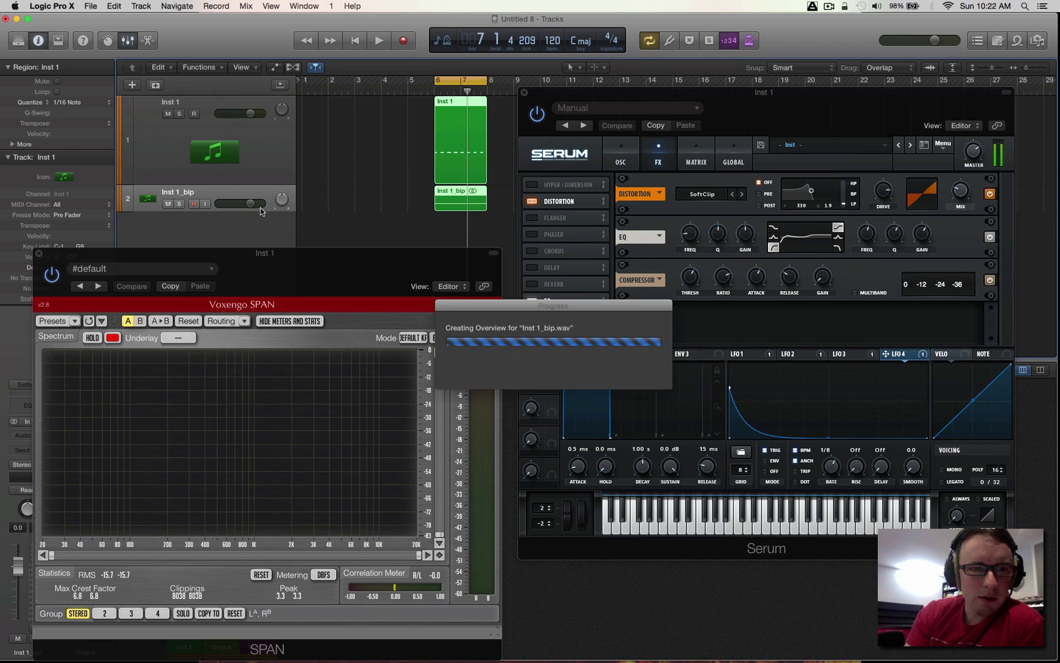
click(38, 253)
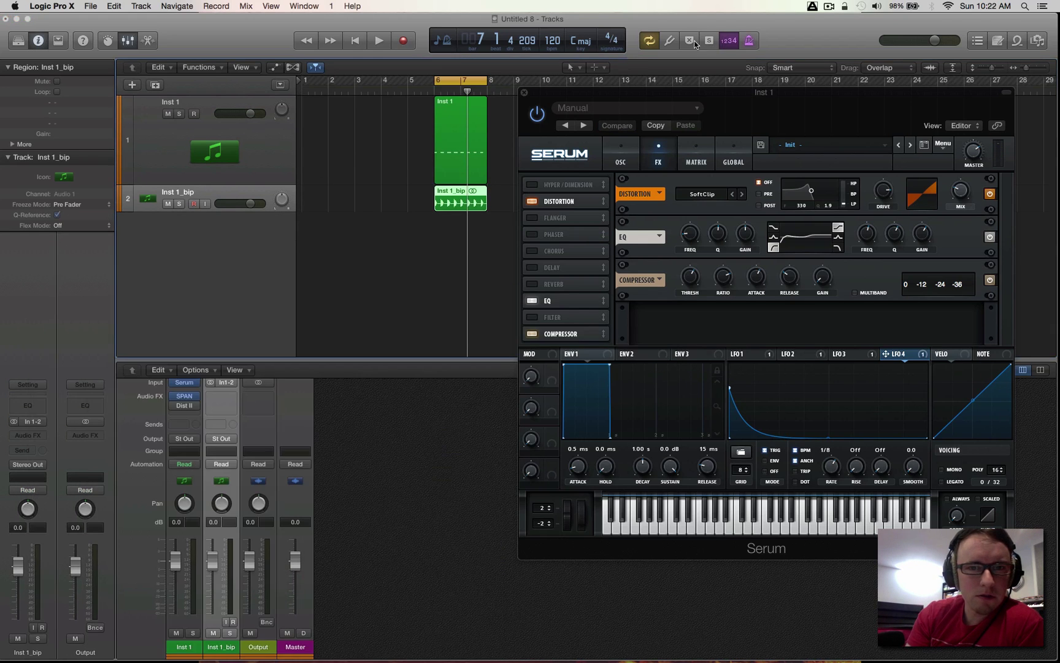
click(525, 92)
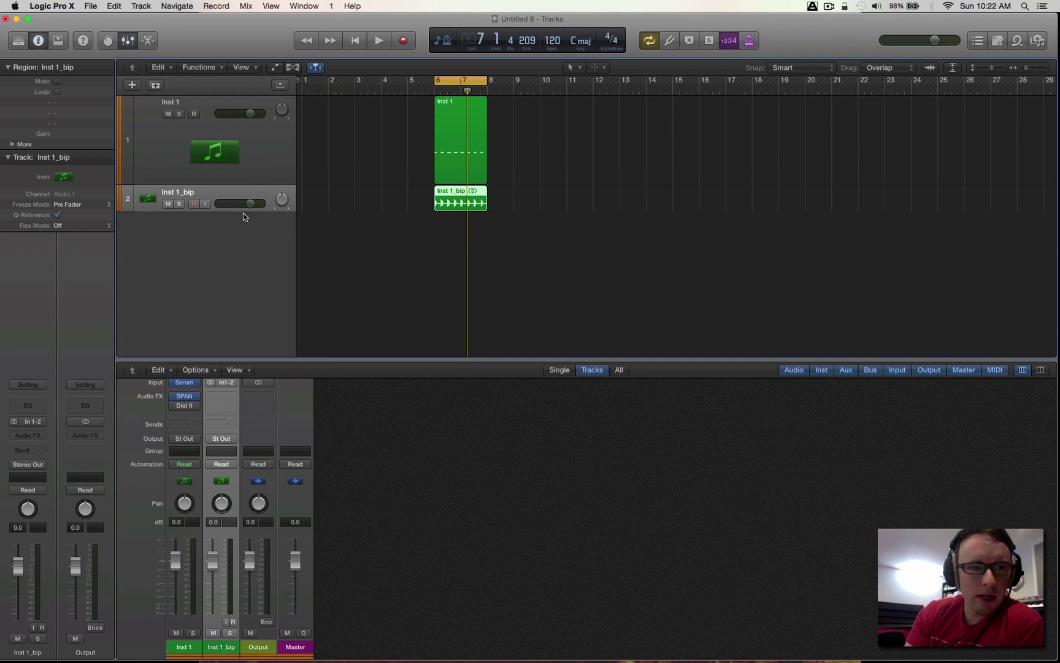
Step: Solo and enlarge the Inst 1_bip track and play back the bounced kick zoomed in
key(s)
drag(239, 210, 243, 351)
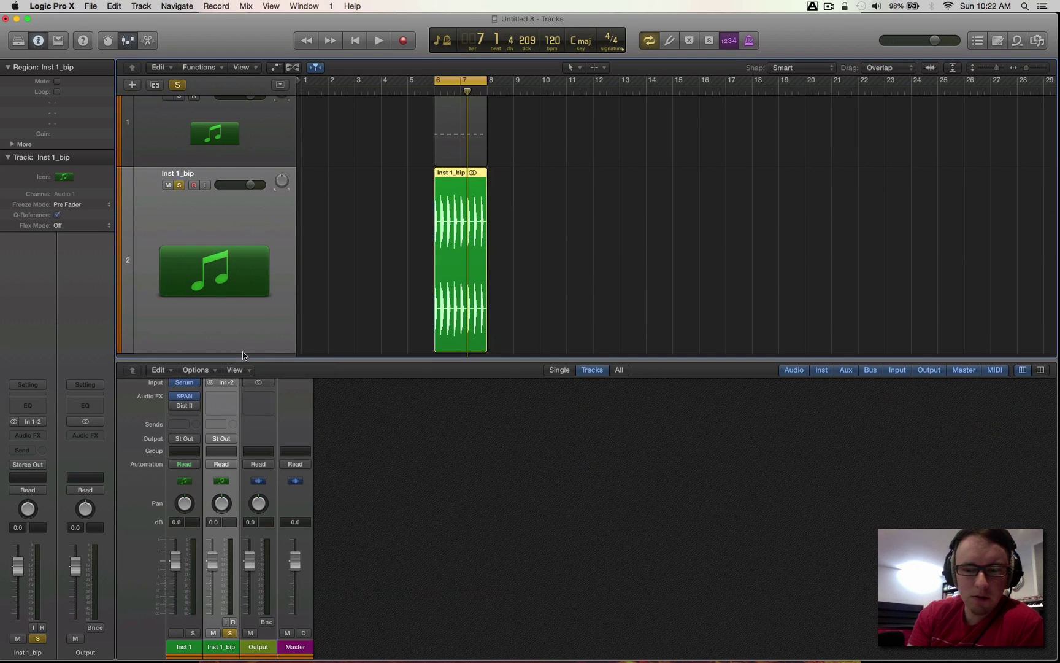
key(Return)
key(space)
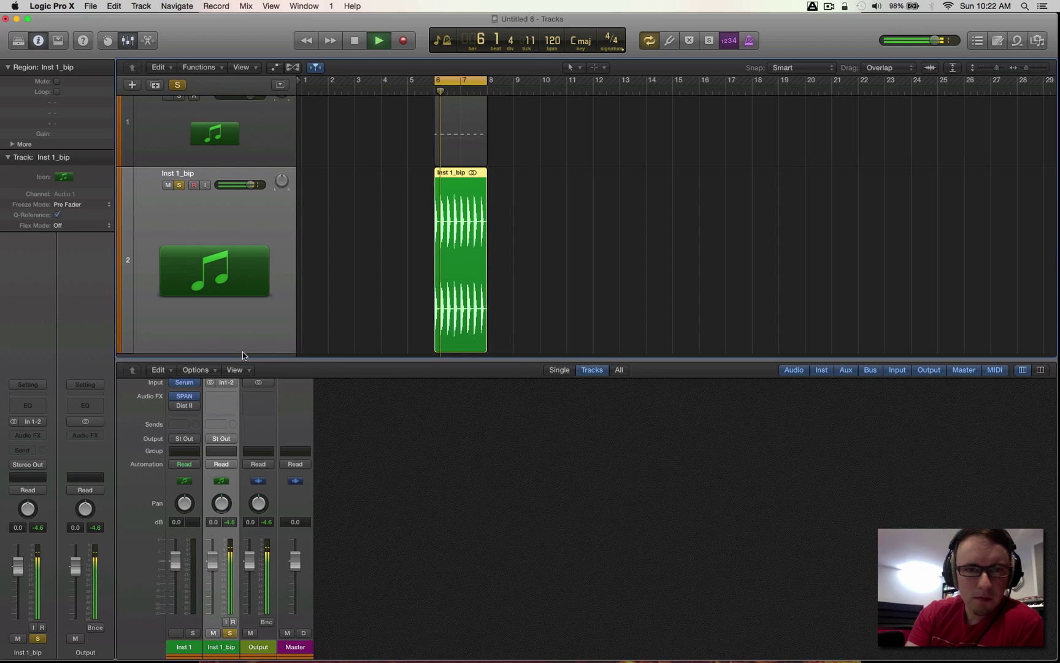
key(super+Right)
key(super+Right)
key(super+Right)
key(super+Right)
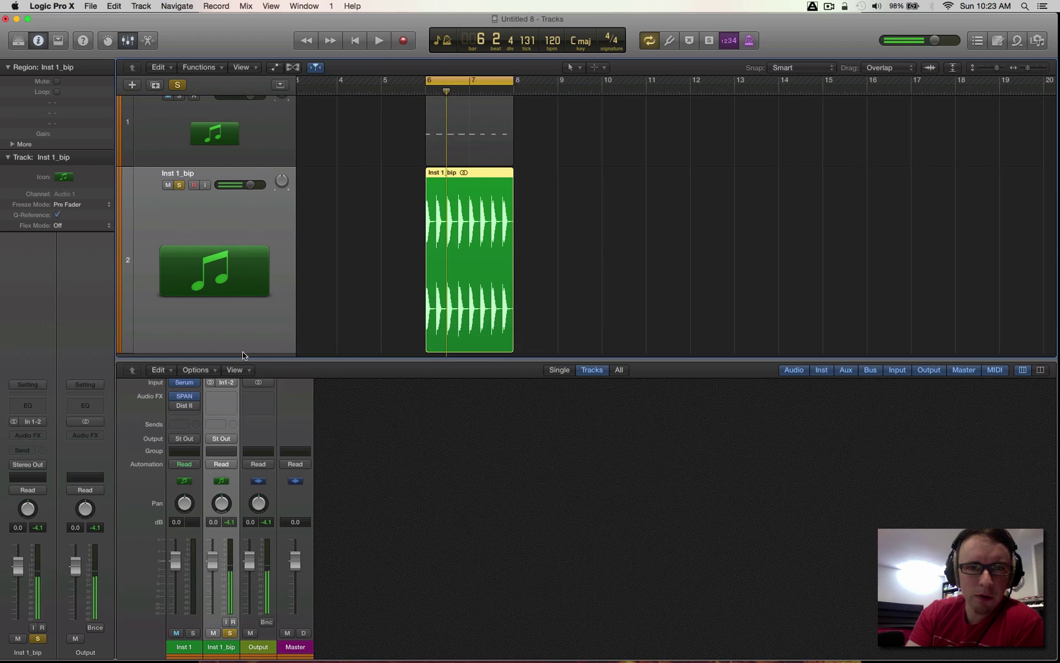
key(super+Right)
key(super+Right)
key(super+Right)
key(super+Right)
key(super+Right)
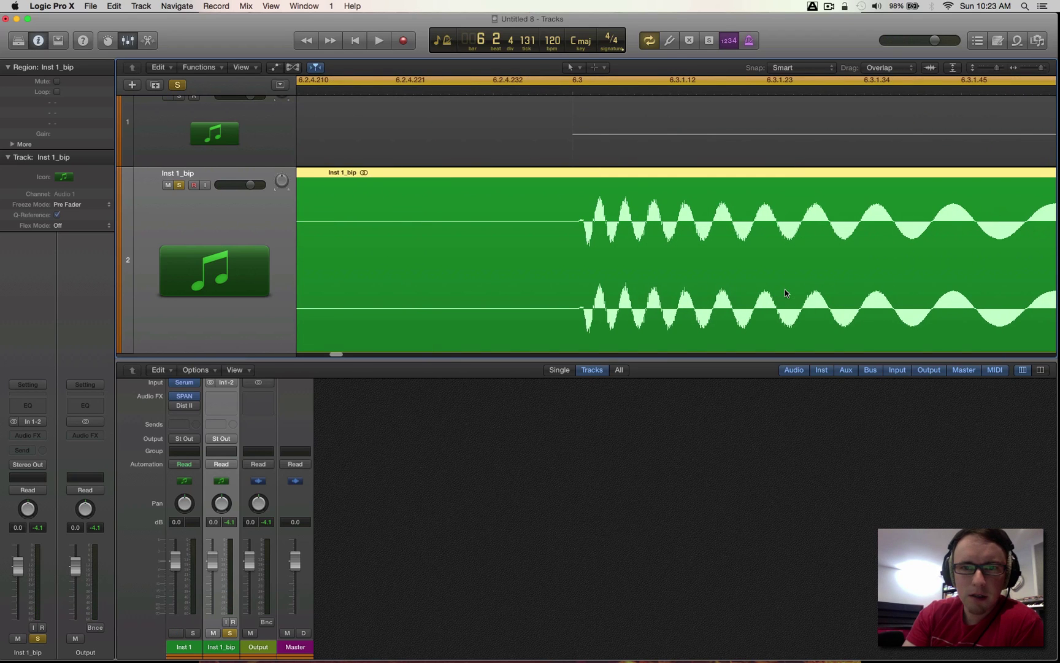
Step: Split at the kick's onset, delete the leading silence, and move the hit to 6.3
click(573, 92)
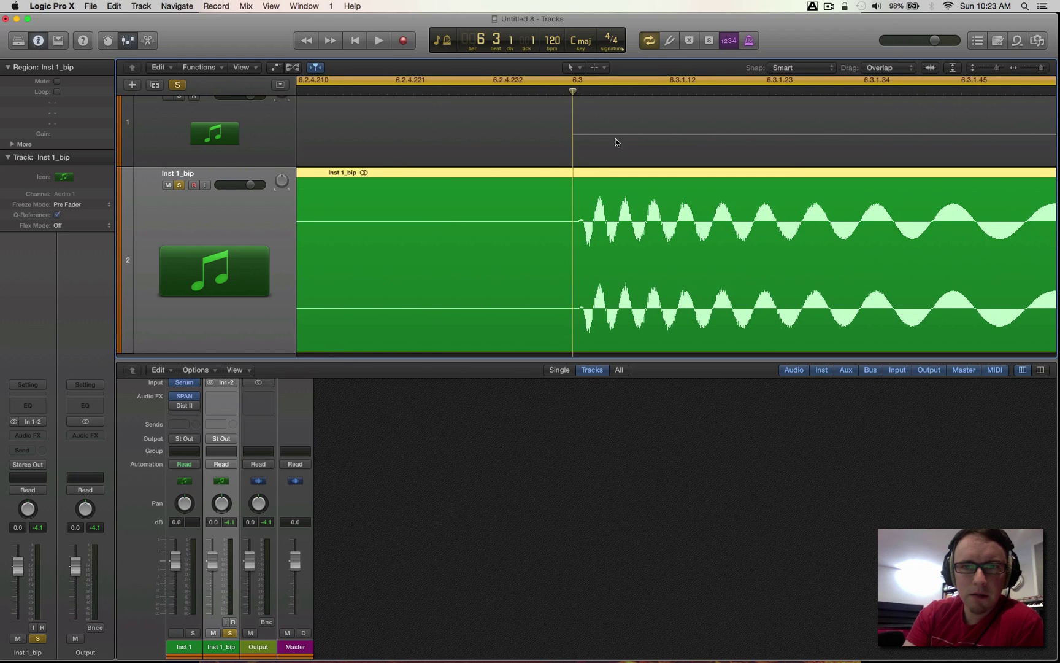
key(super+Right)
key(super+Right)
key(super+Right)
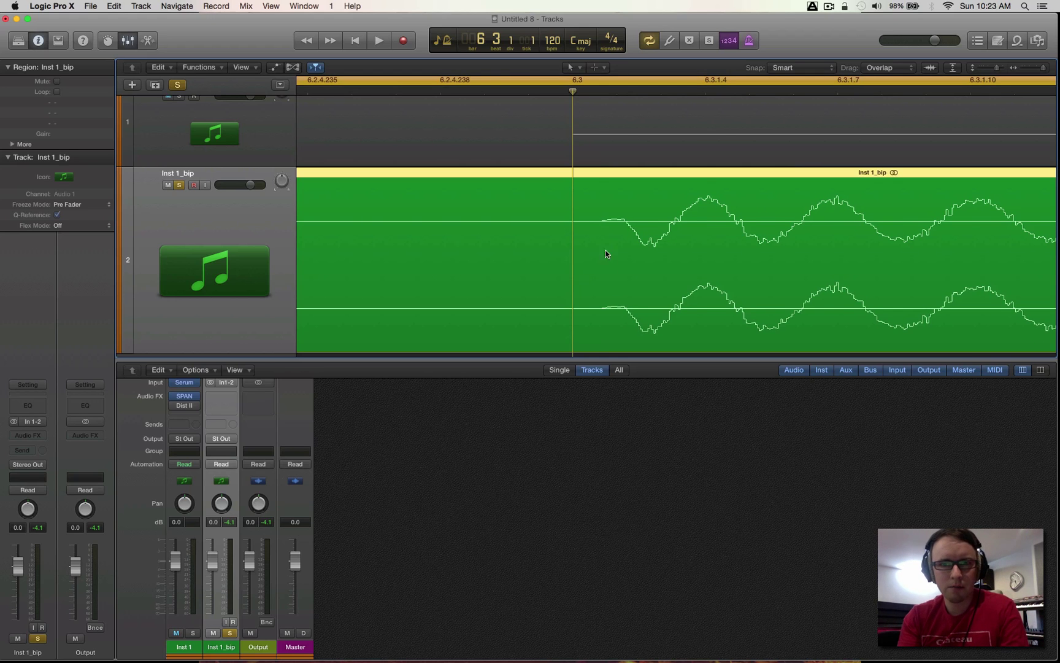
click(598, 224)
click(521, 227)
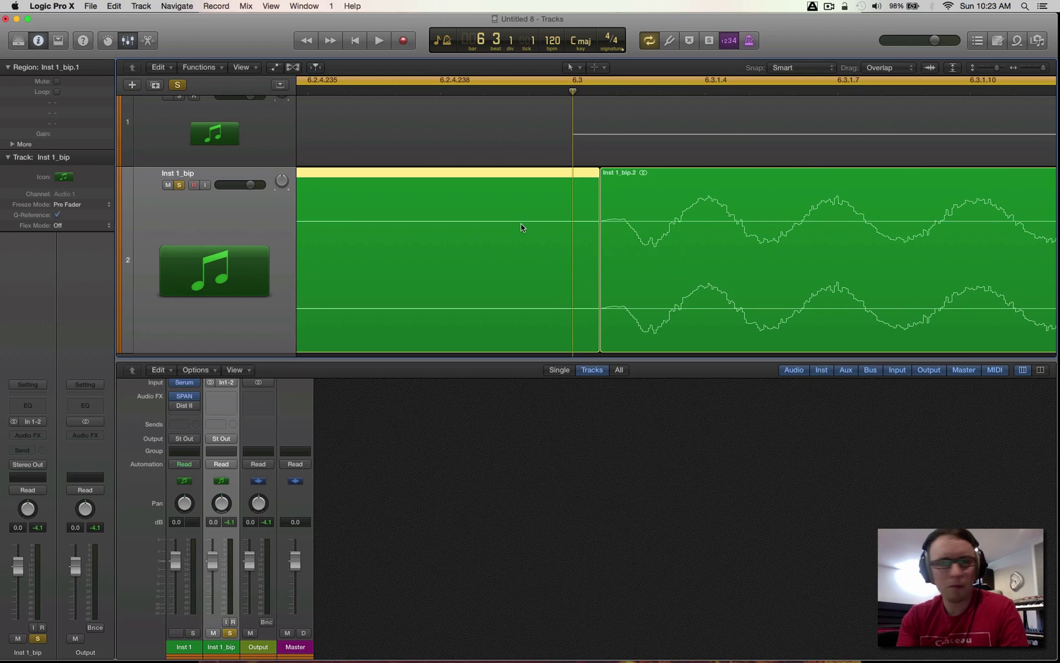
key(Delete)
drag(680, 207, 651, 194)
Step: Remove the extra kick hits, shorten the region's end, and add a fade-out
key(super+Left)
key(super+Left)
key(super+Left)
key(super+Left)
key(super+Left)
key(super+Left)
key(super+Left)
key(super+Left)
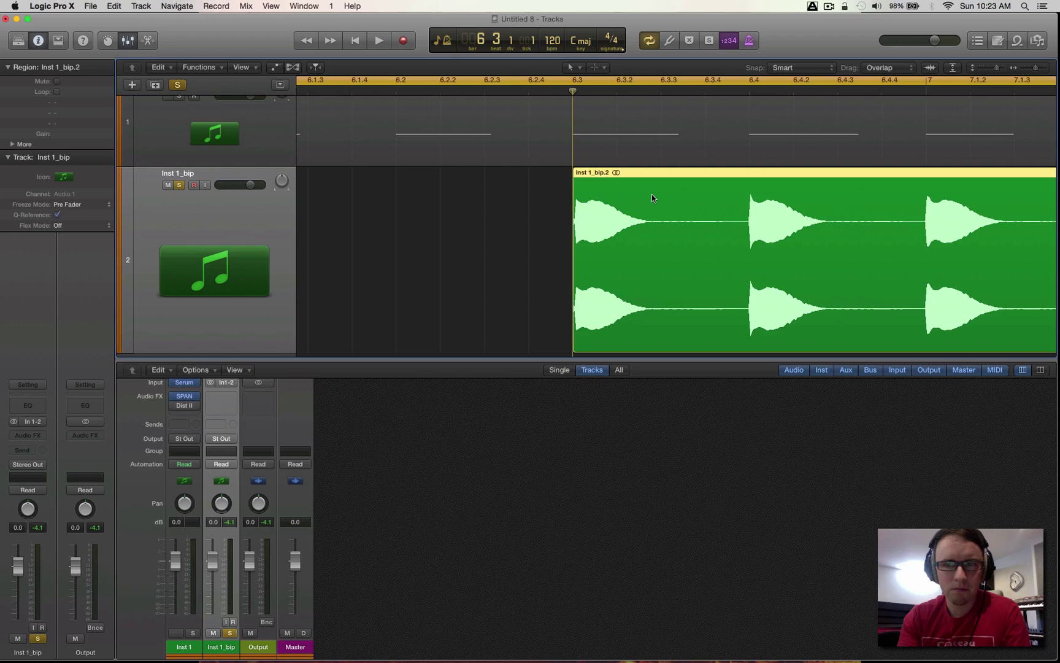
click(749, 227)
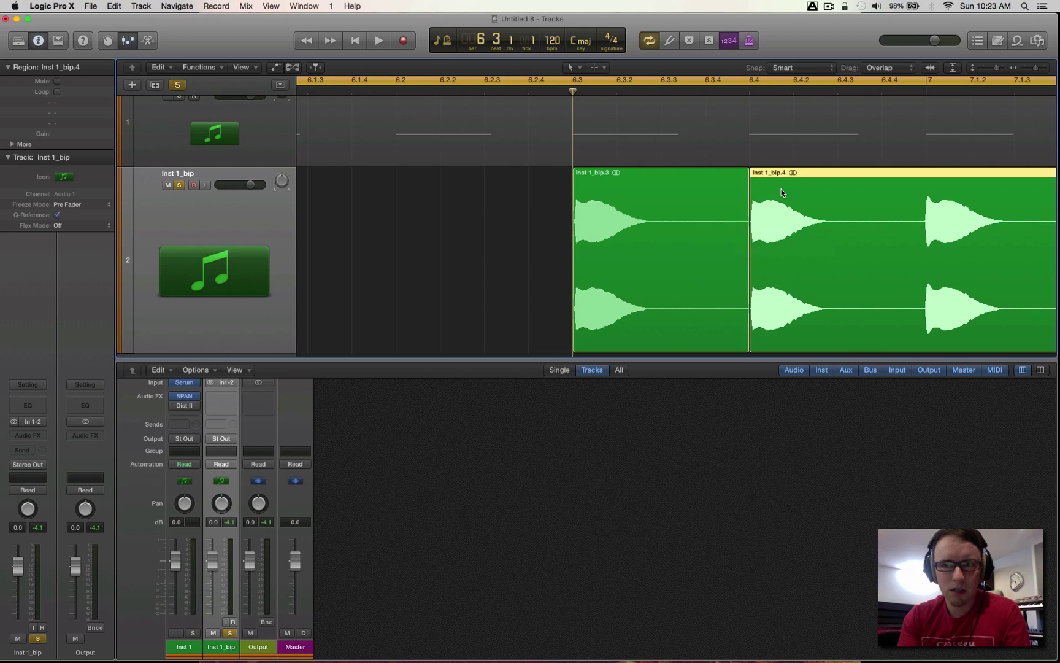
key(Delete)
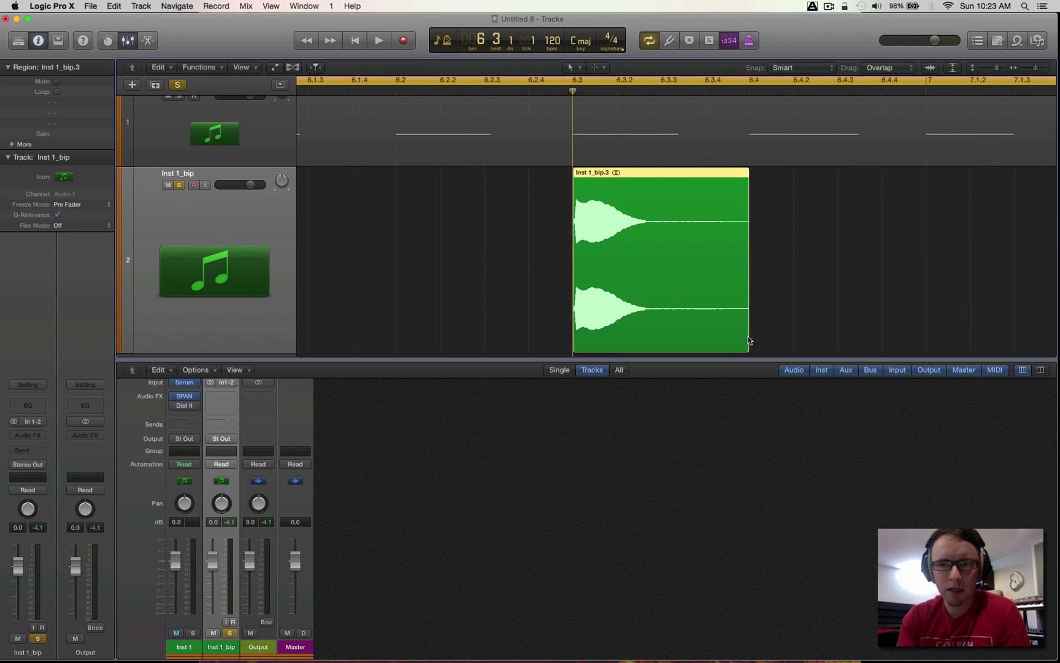
drag(749, 339, 731, 336)
key(t)
key(Escape)
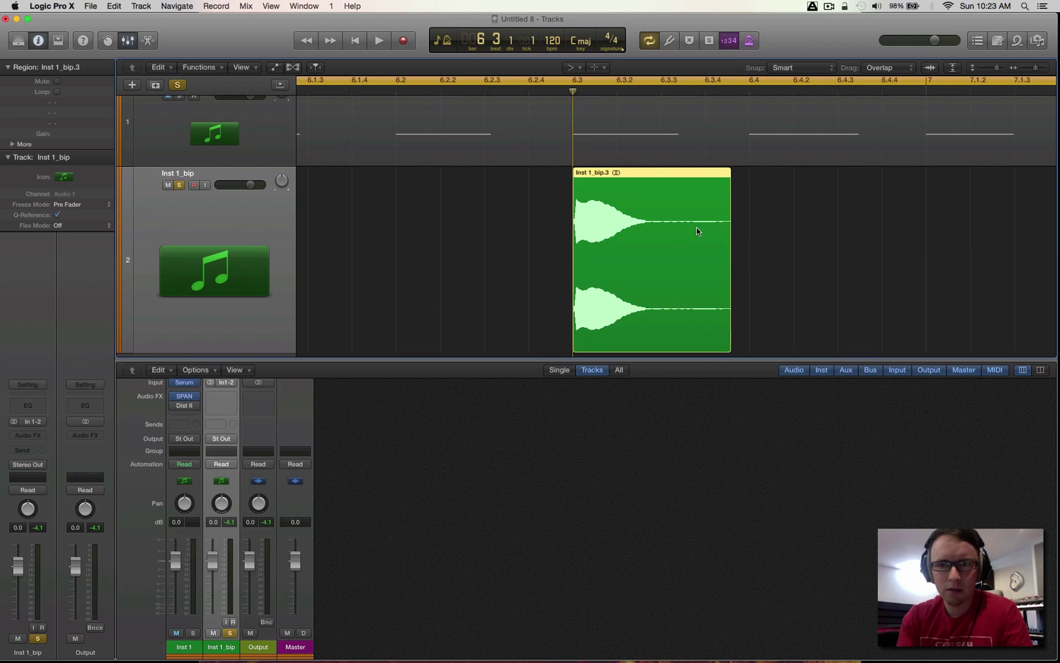
drag(696, 231, 750, 232)
key(t)
key(t)
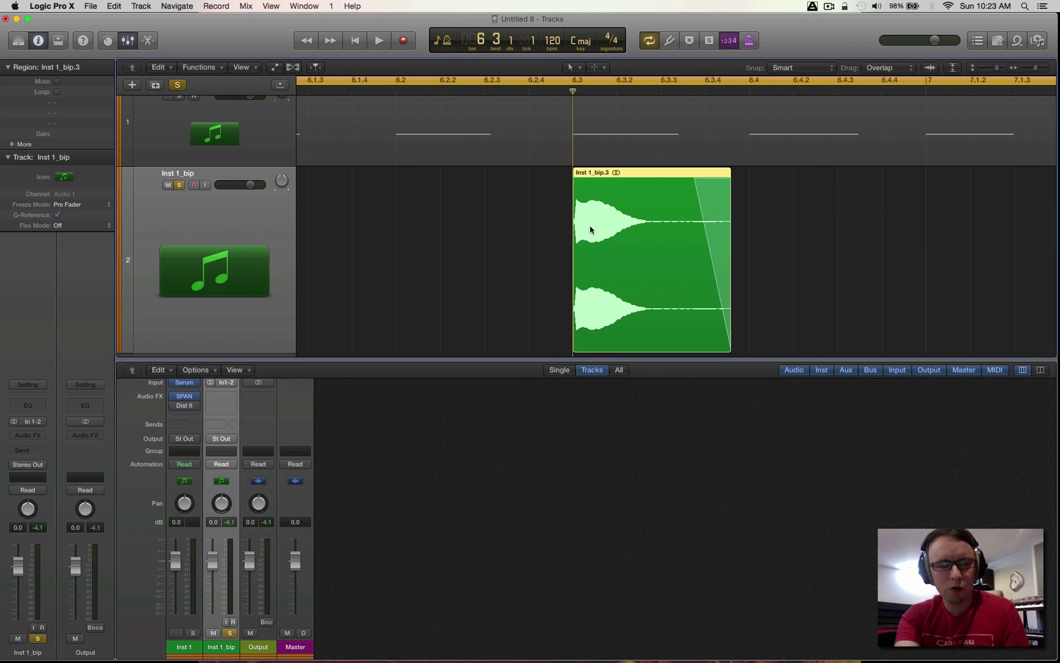
Step: Convert the trimmed hit to a new EXS24 sampler track named kick, solo it, and cycle the hit
key(ctrl+e)
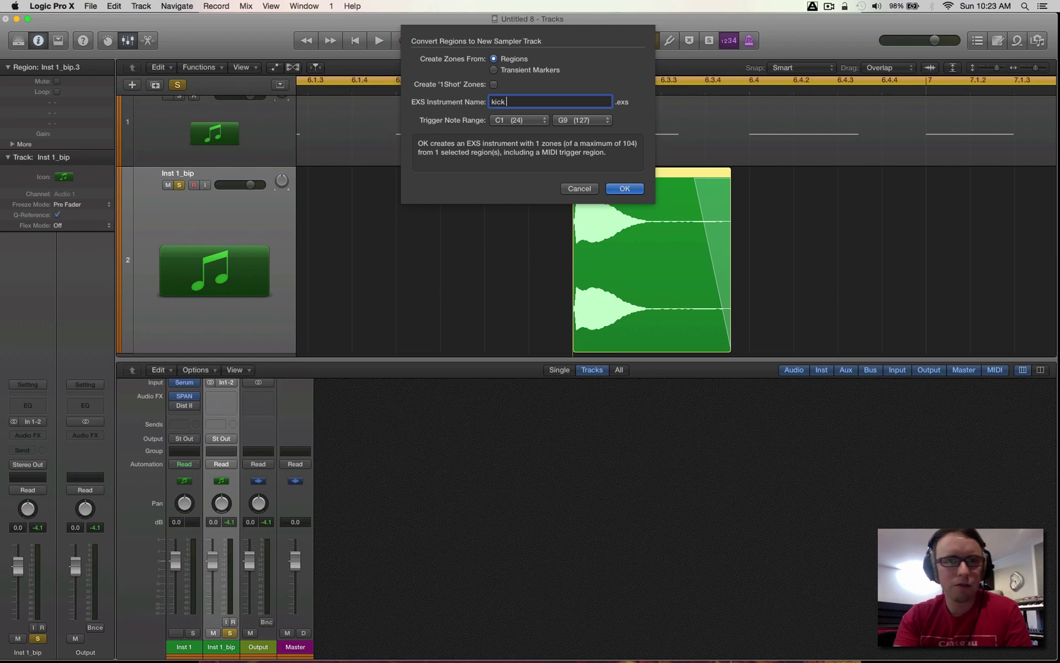
key(Return)
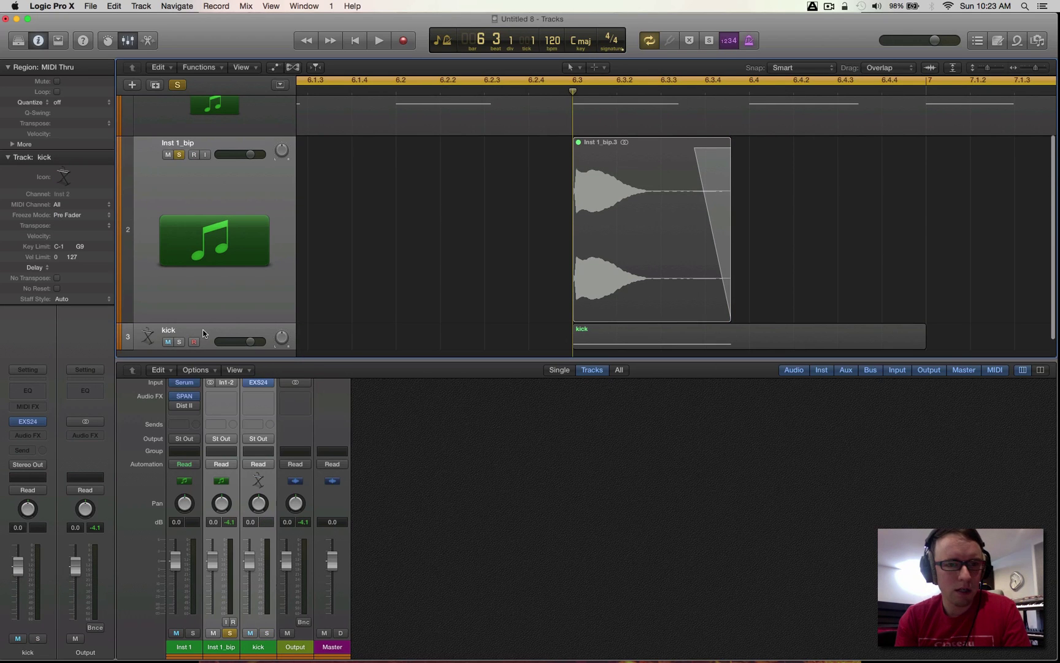
click(179, 342)
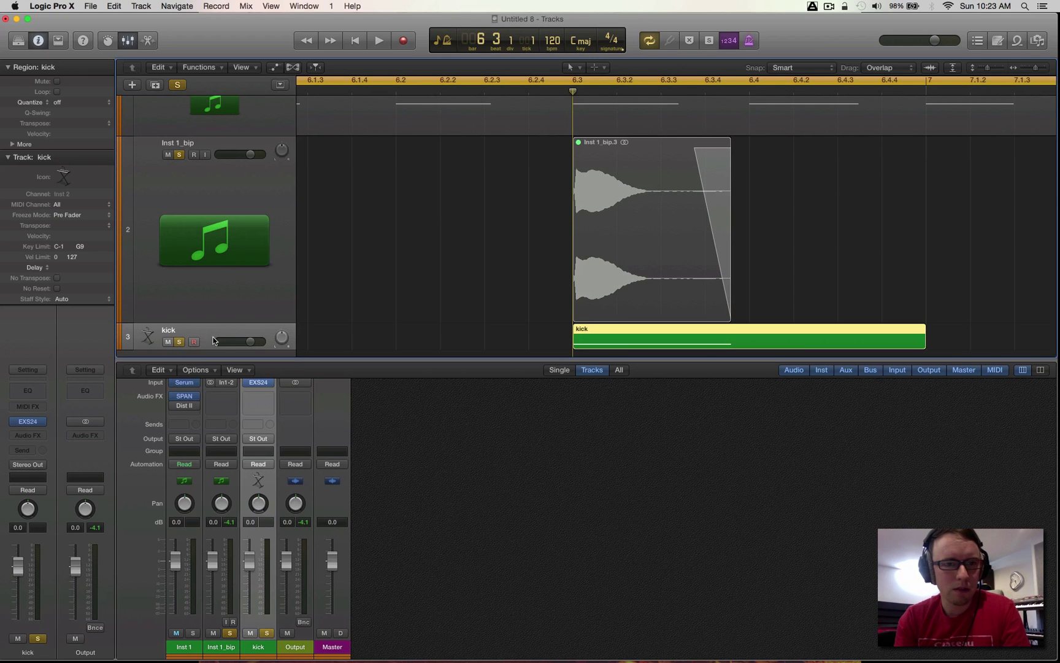
click(179, 155)
scroll(535, 314, down, 2)
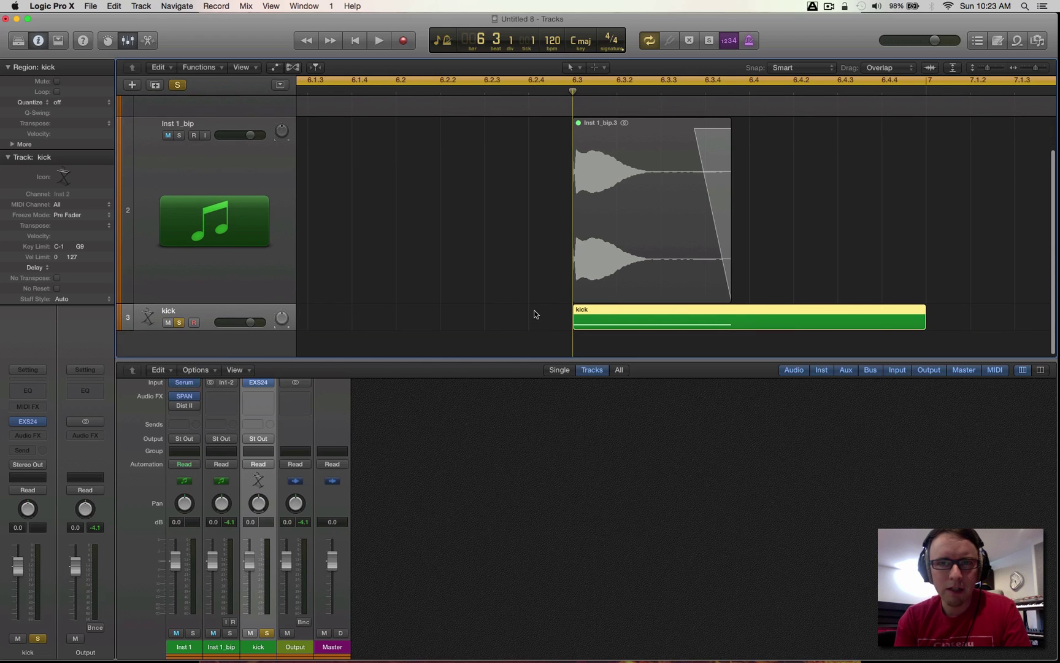
drag(577, 89, 768, 122)
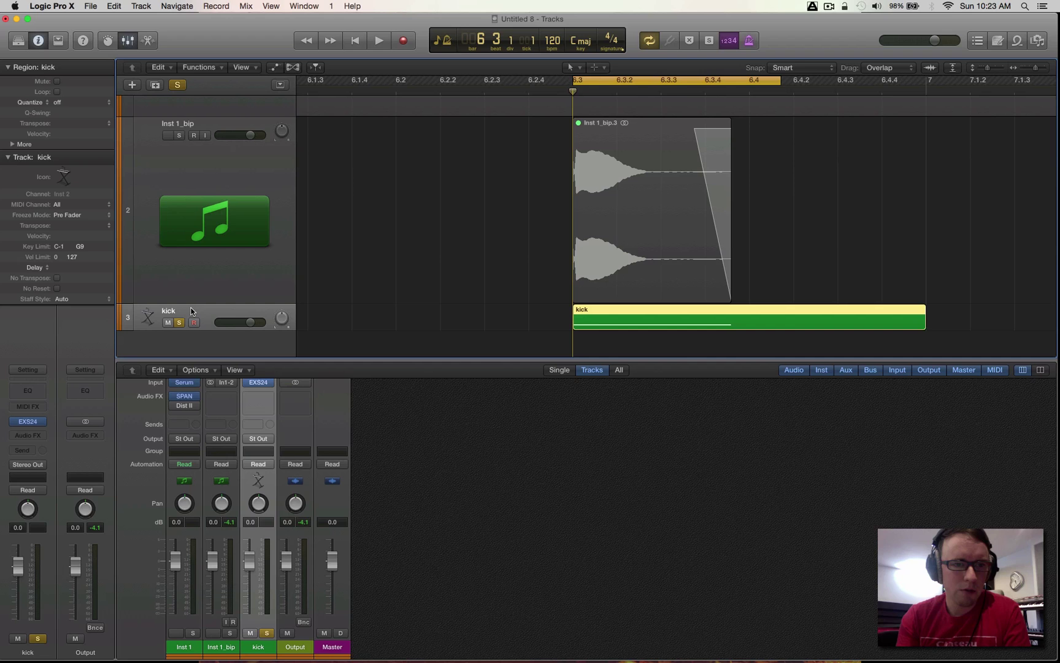
Step: Open the kick track's EXS24 editor and stretch the sample zone from C-1 to G9
click(29, 421)
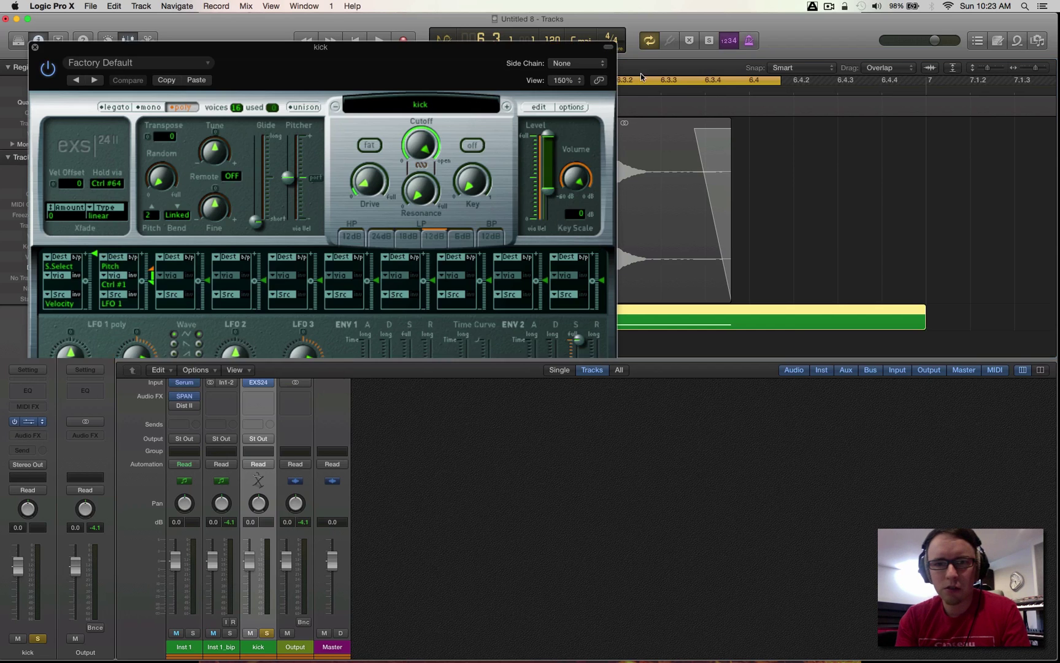
click(536, 108)
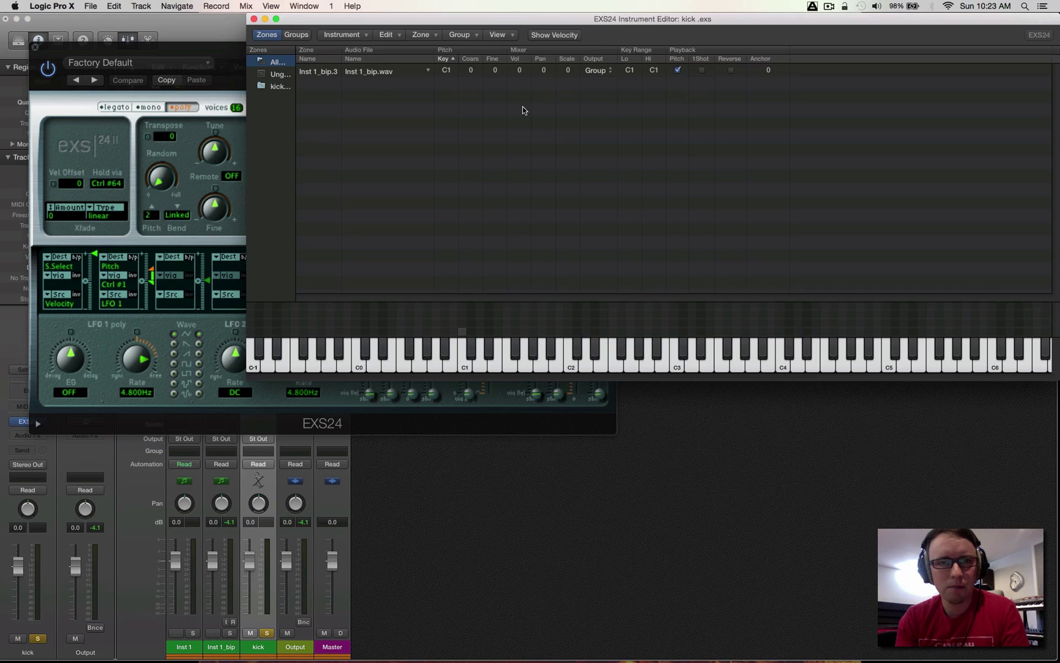
click(368, 72)
drag(416, 20, 353, 92)
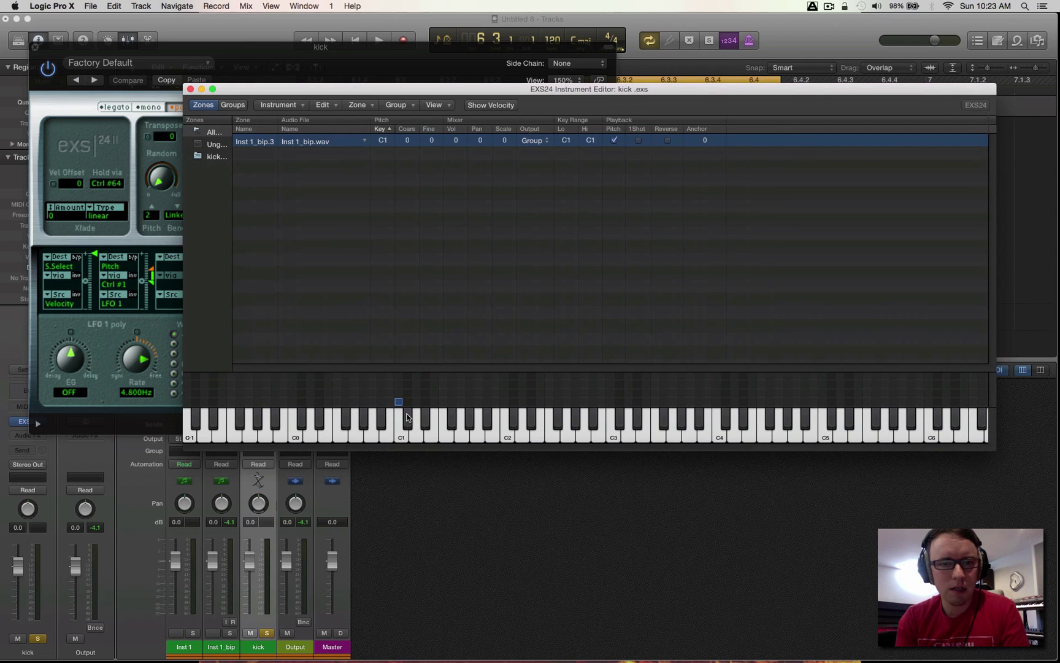
drag(590, 143, 617, 13)
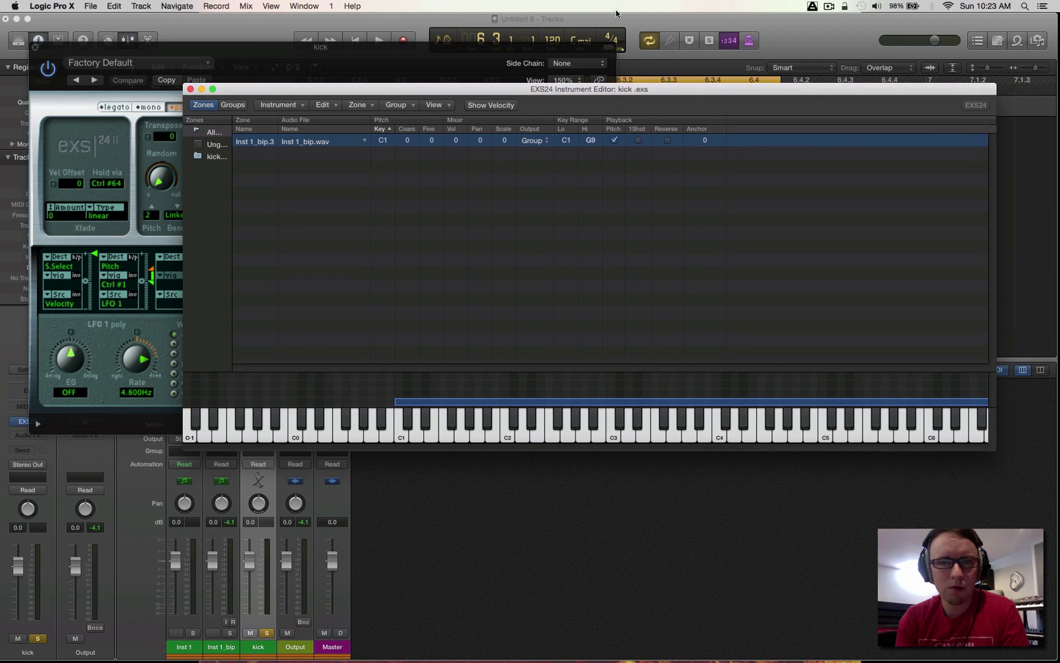
drag(567, 166, 568, 241)
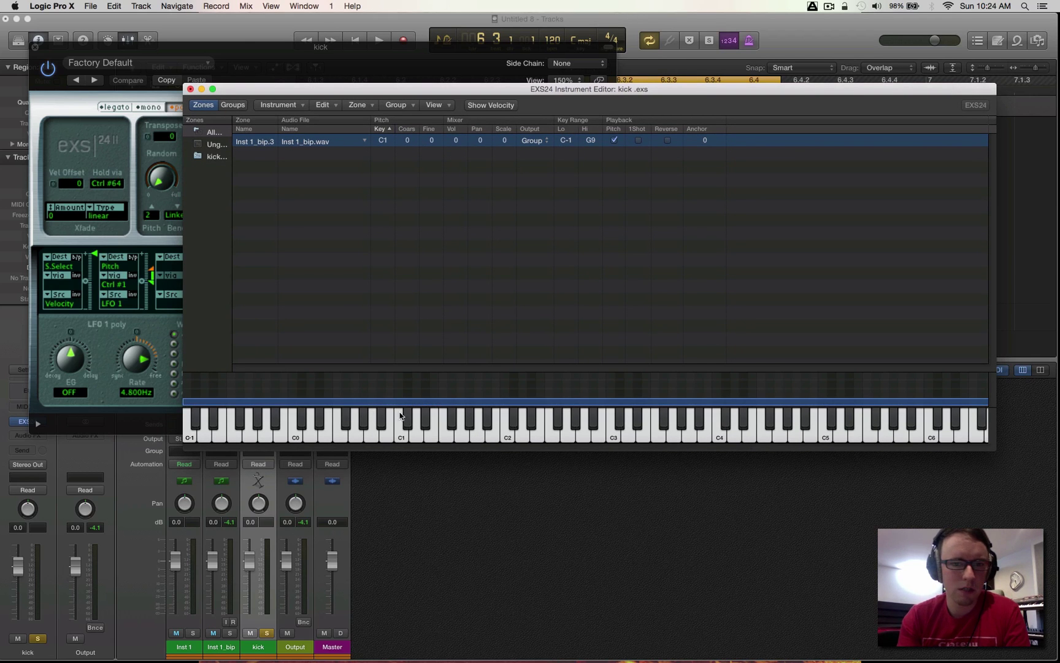
Step: Audition the kick sample on several keyboard notes around C1
click(400, 433)
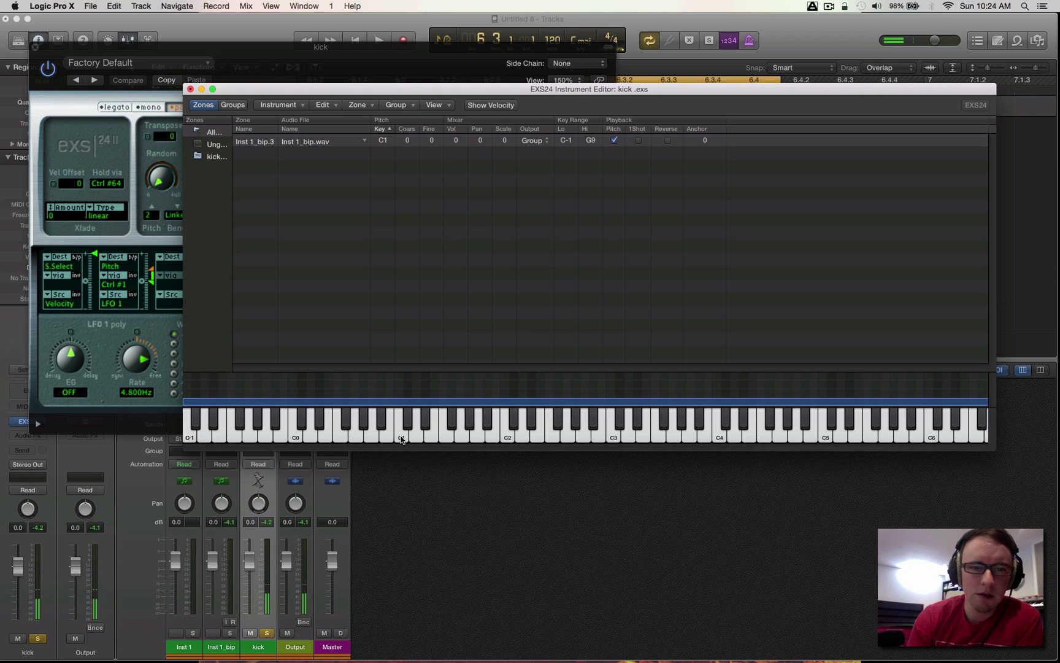
click(375, 439)
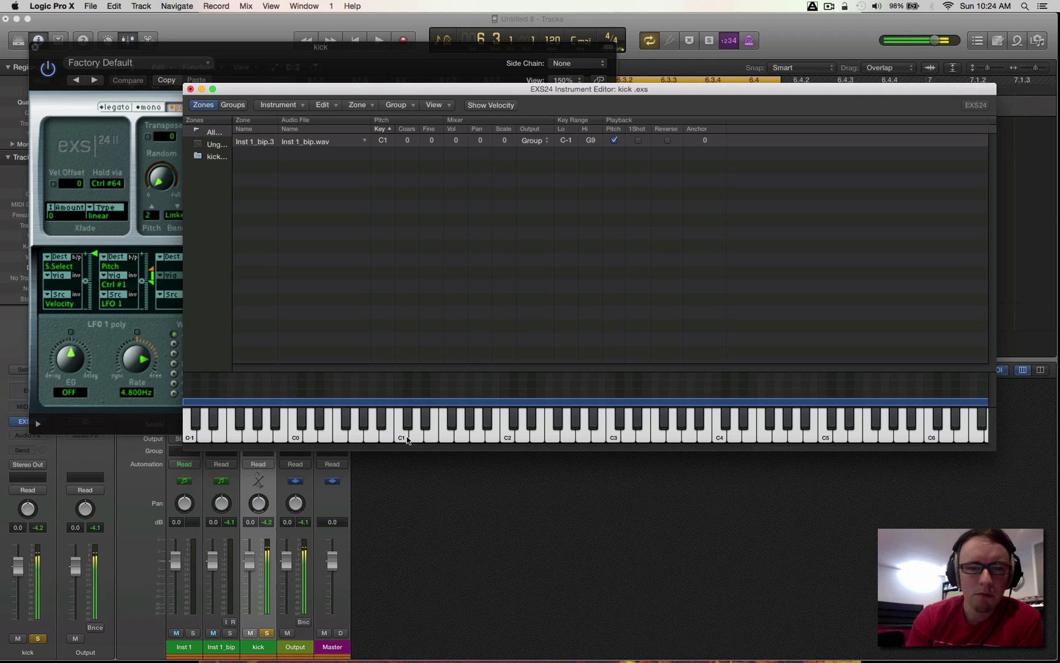
click(421, 440)
click(476, 440)
click(356, 440)
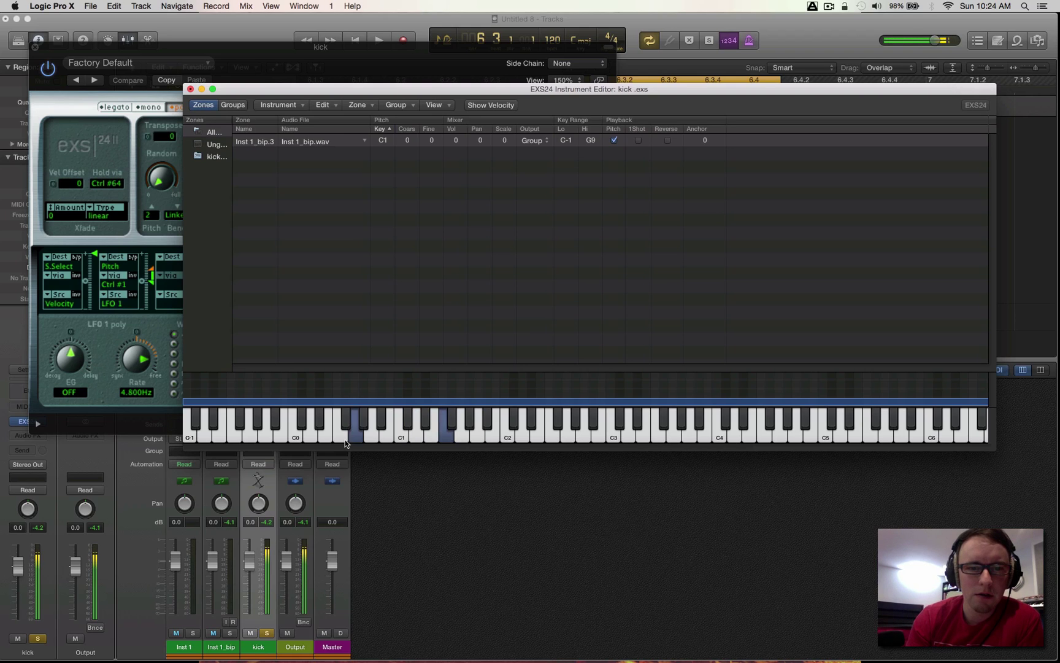
click(325, 440)
click(266, 440)
click(370, 439)
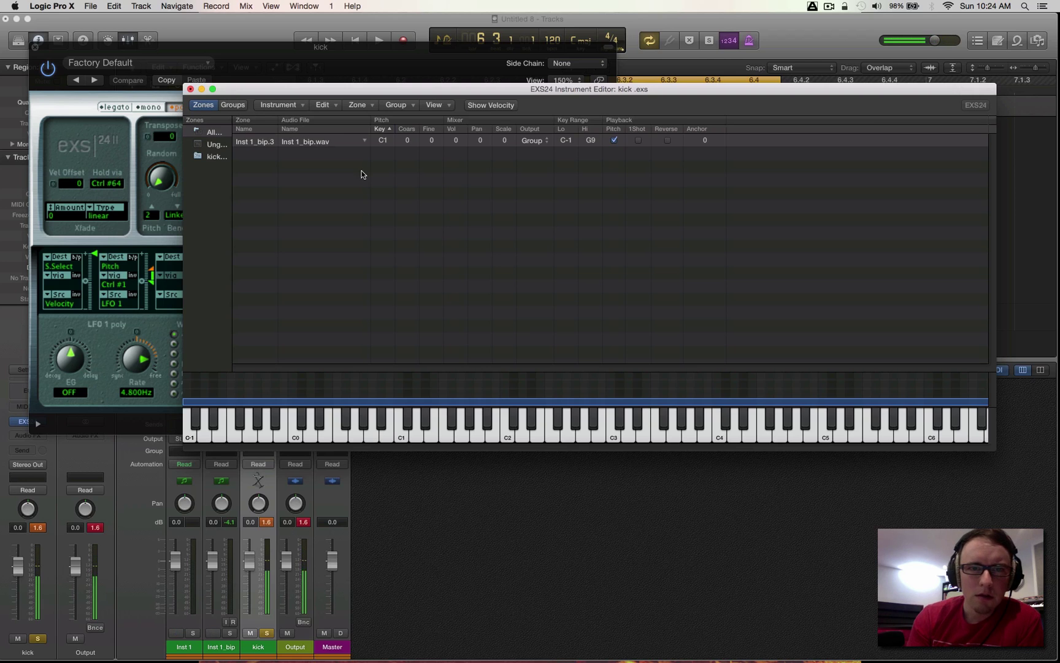
Step: Close the zone editor, save kick.exs, and close the EXS24 window
click(190, 90)
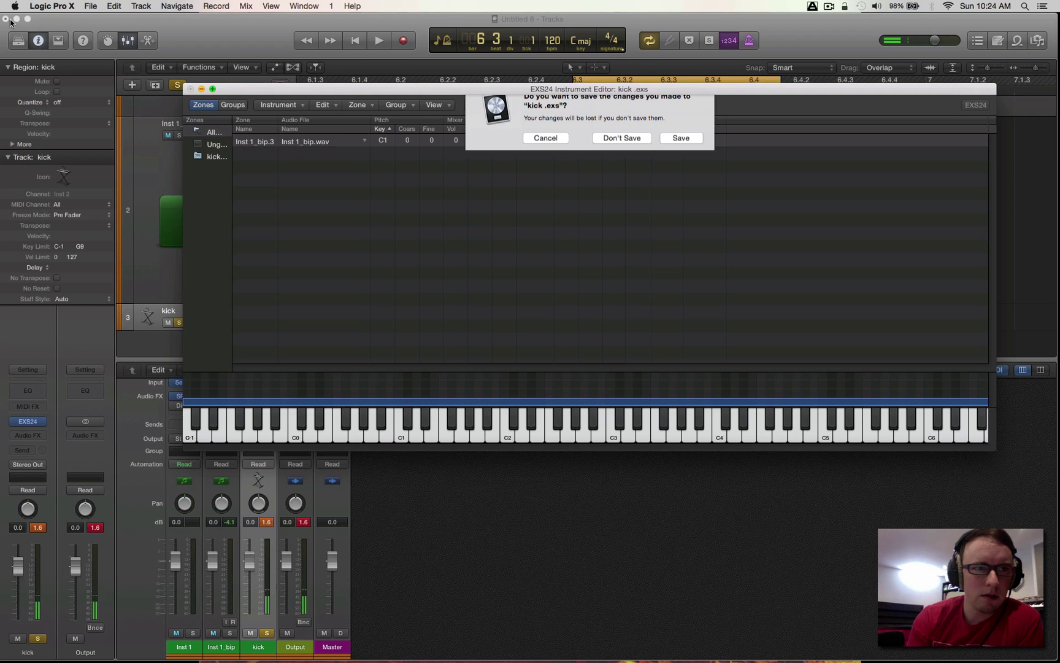
click(693, 151)
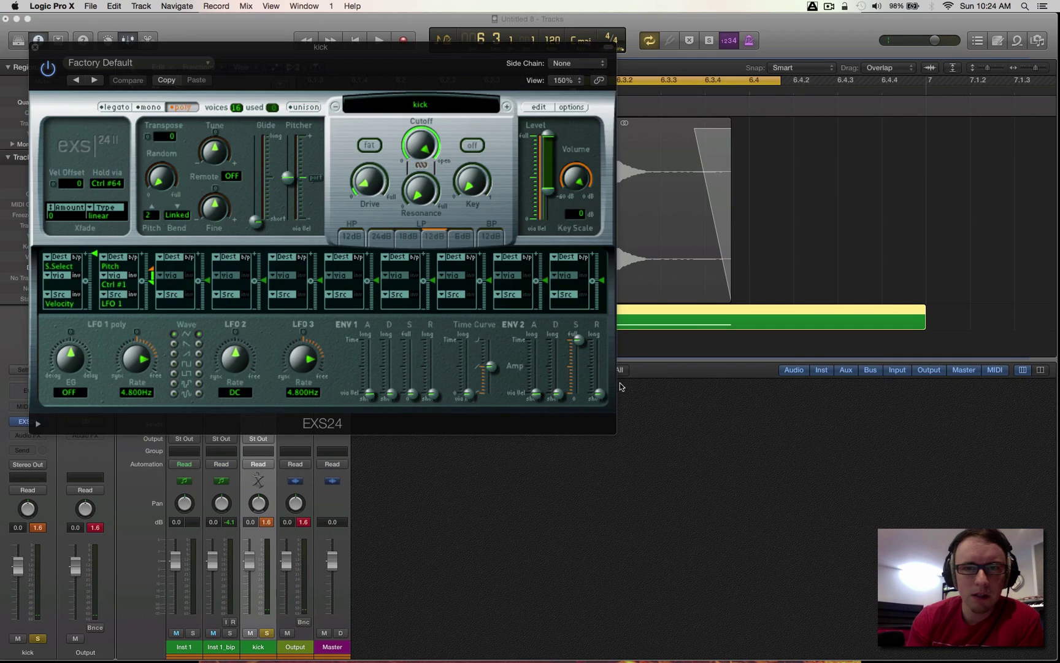
click(34, 47)
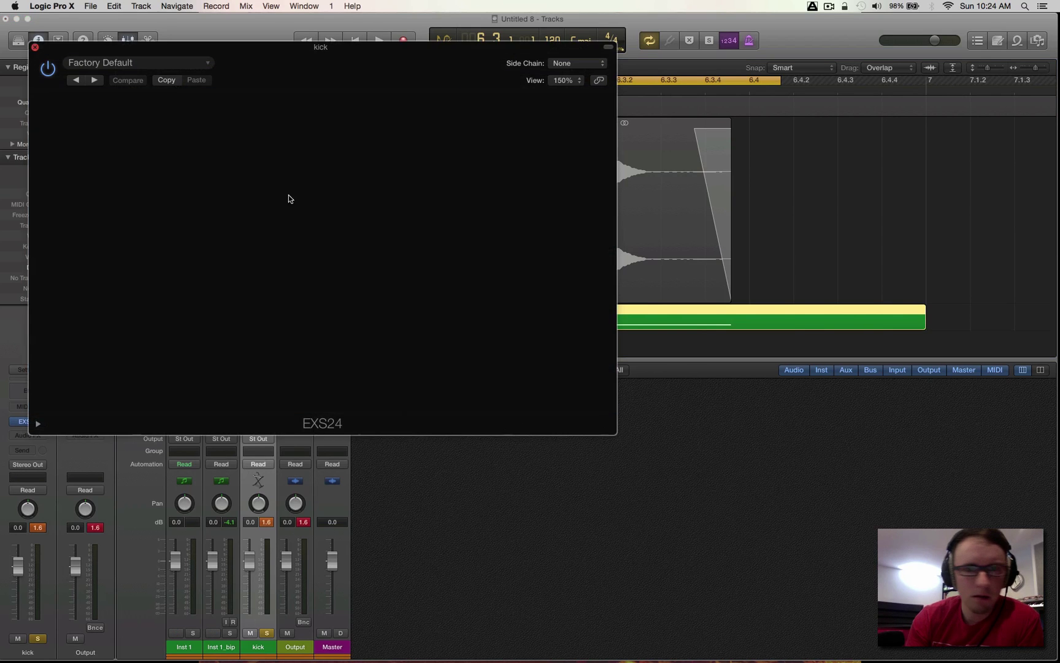
click(883, 255)
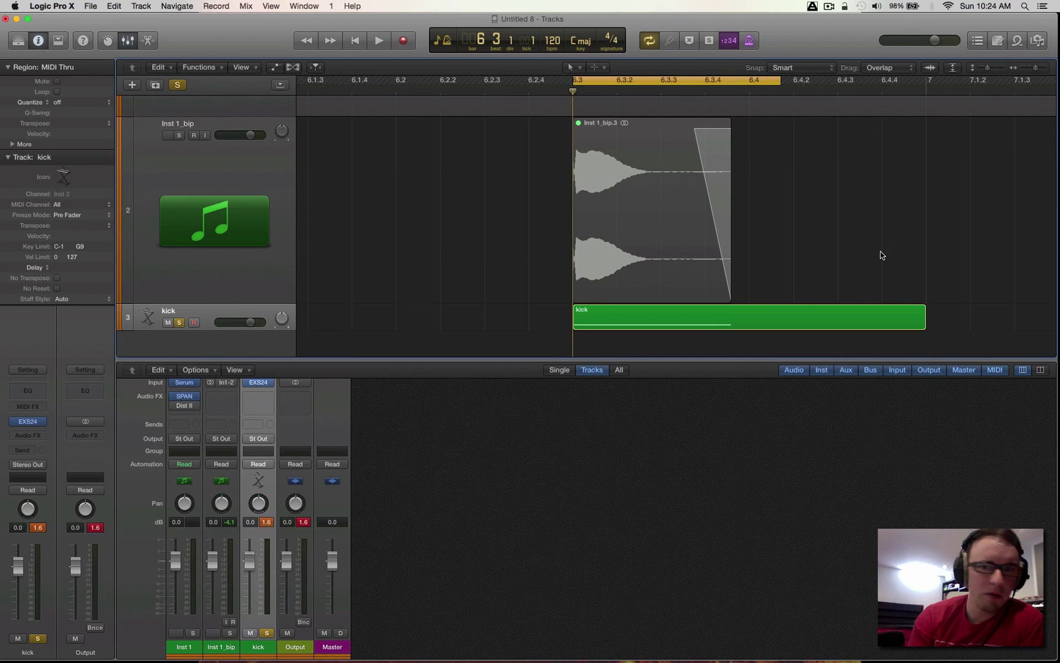
Step: Insert a Channel EQ on the kick track and turn on its analyzer
click(641, 320)
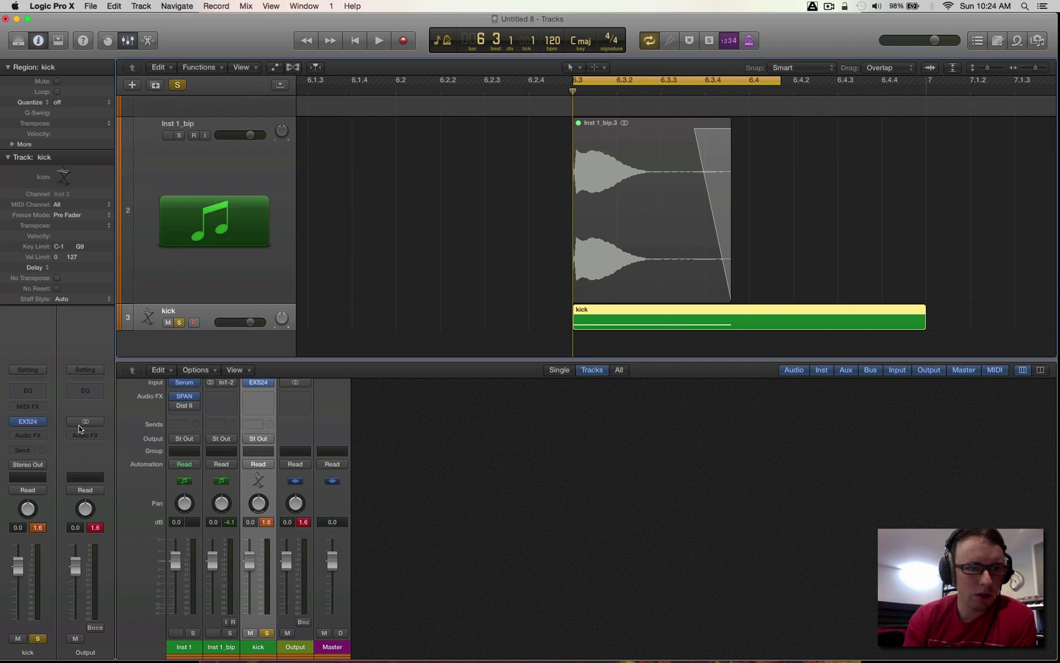
click(27, 390)
drag(486, 63, 484, 122)
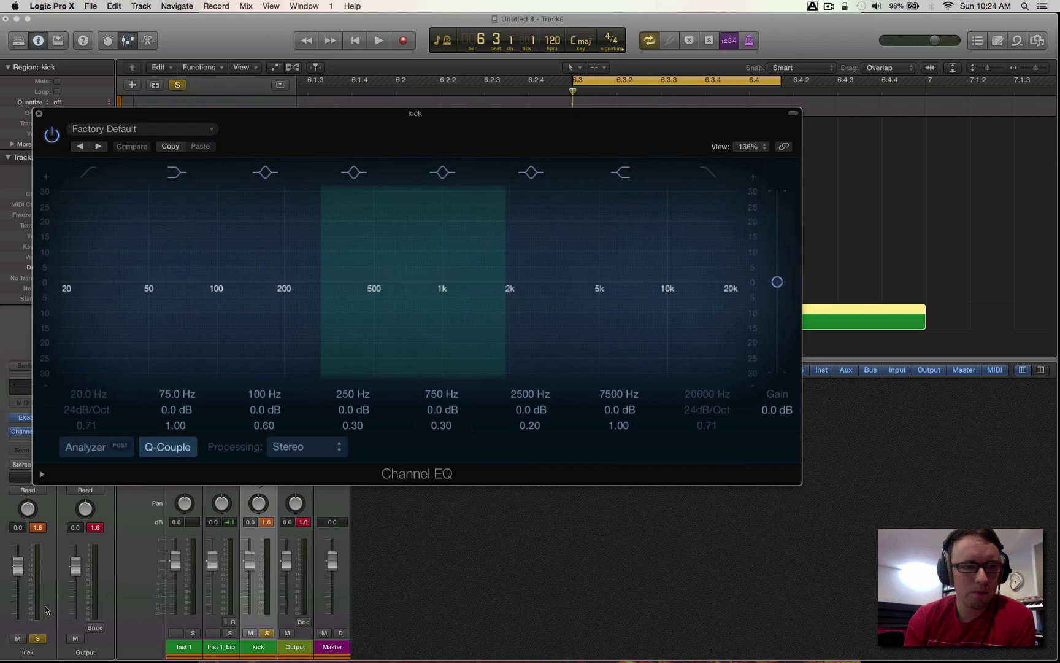
click(86, 446)
key(space)
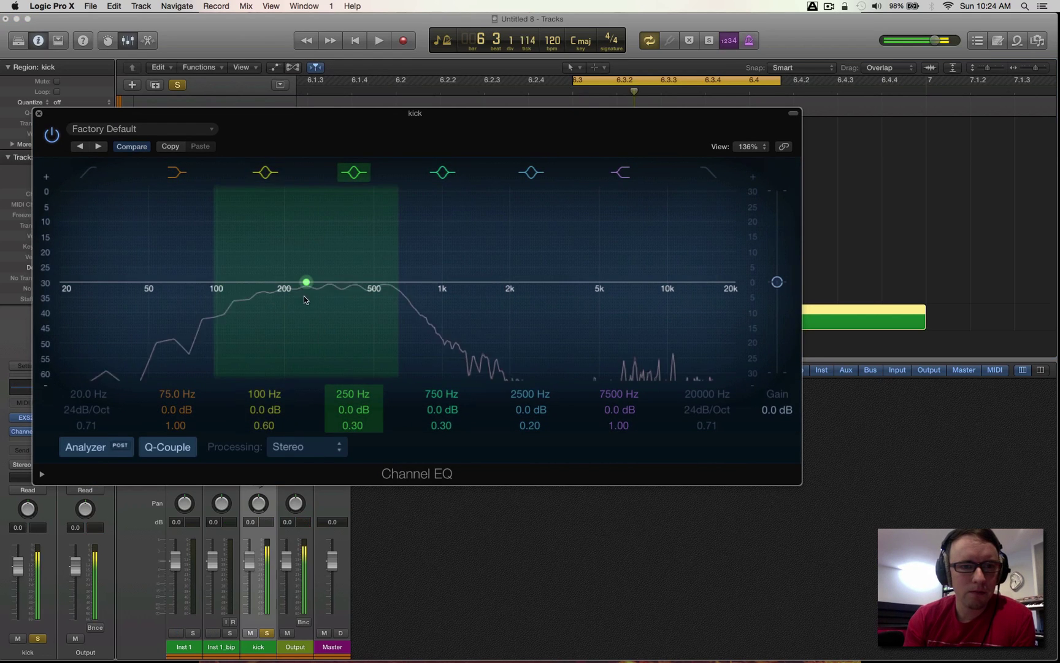
key(space)
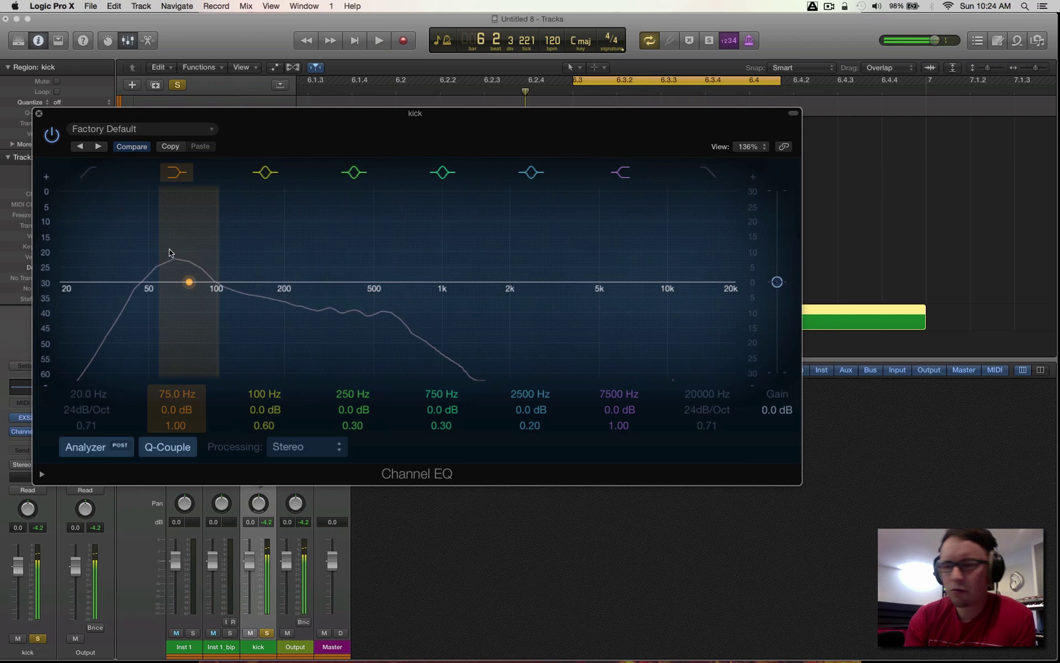
Step: Set analyzer resolution to high (8192 points) and move the low band to 65 Hz
click(41, 474)
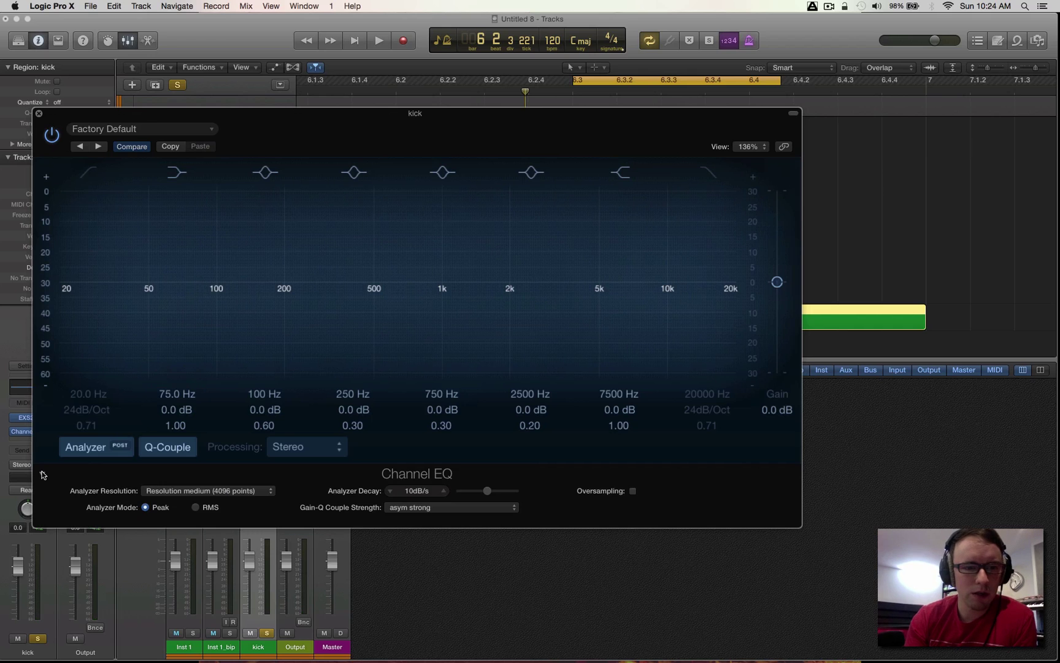
click(252, 492)
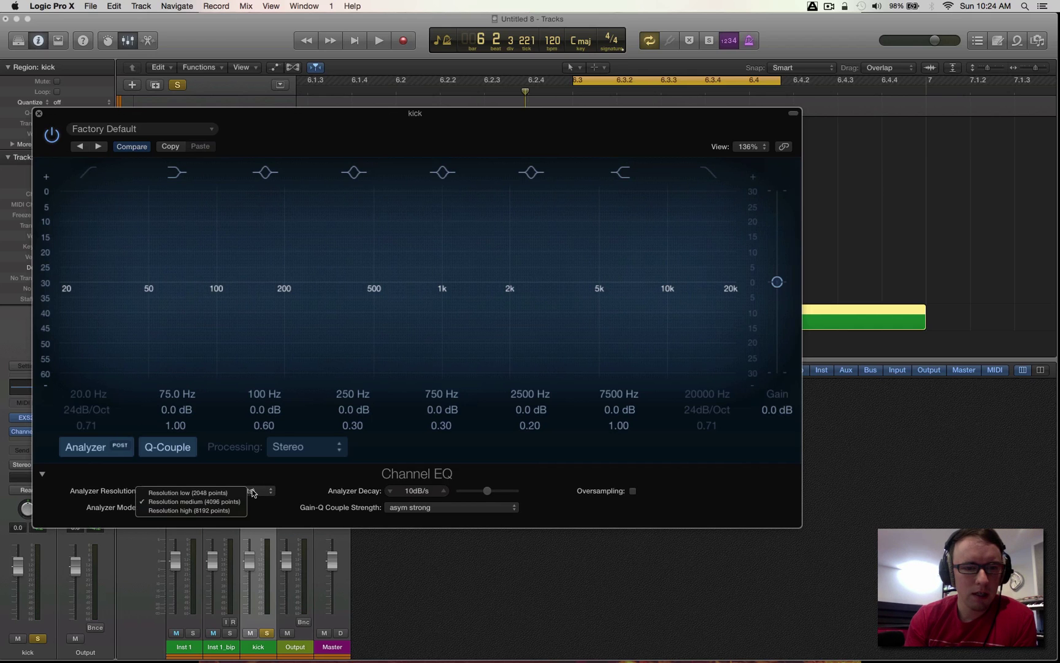
click(227, 512)
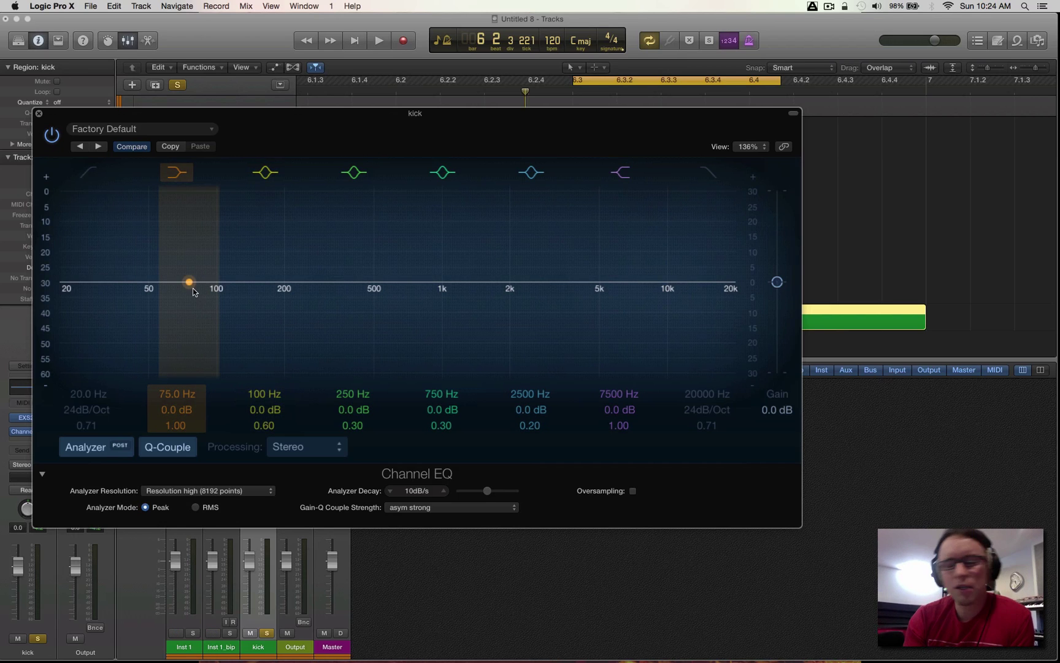
key(space)
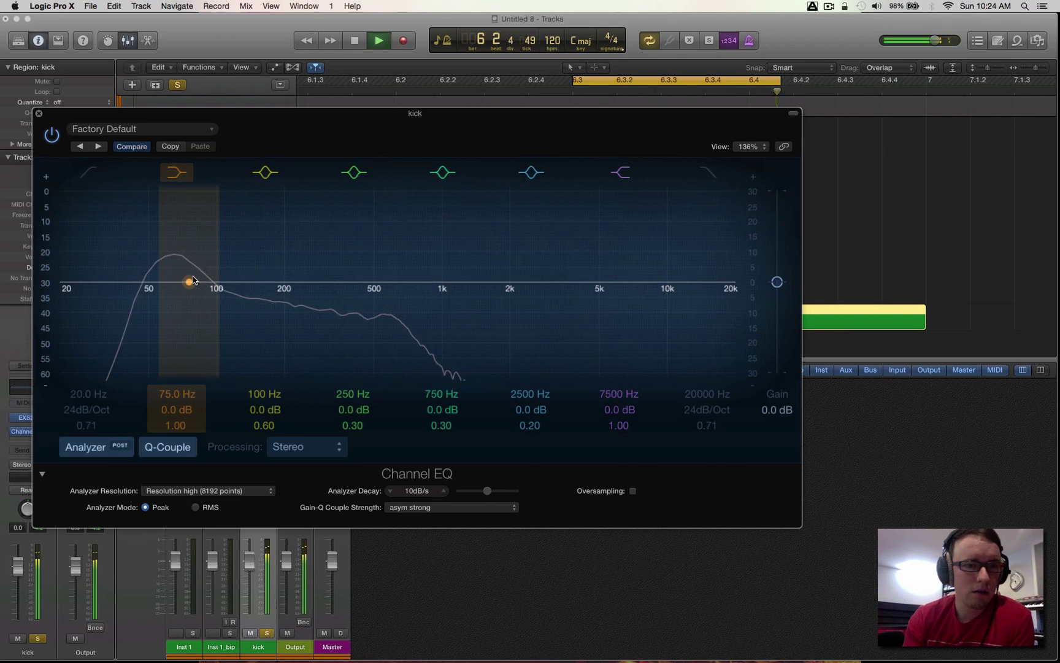
drag(190, 283, 175, 282)
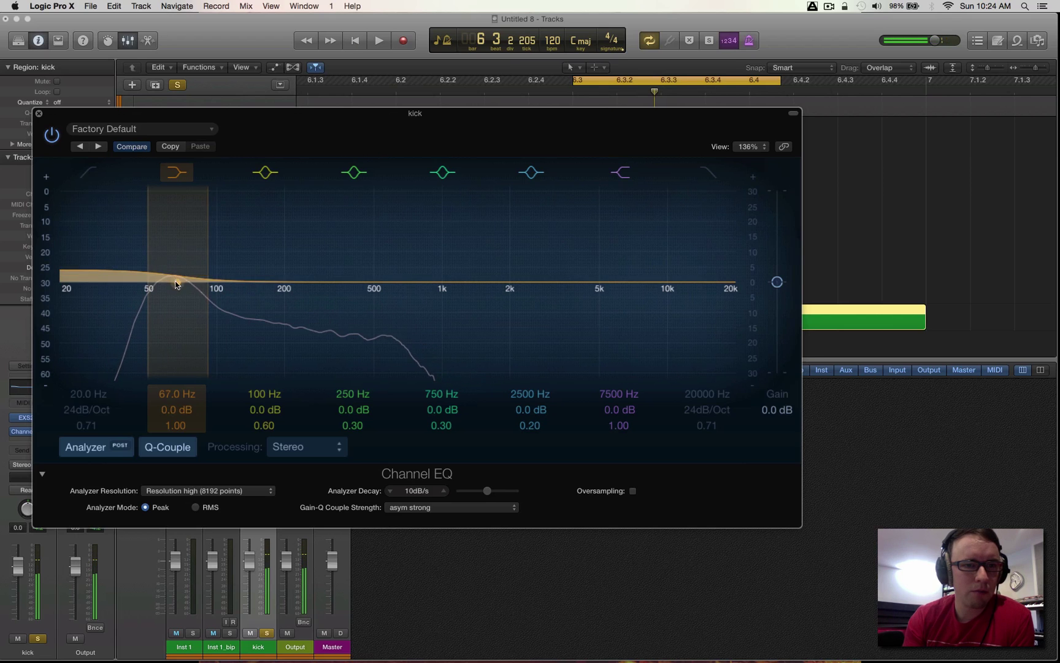
key(space)
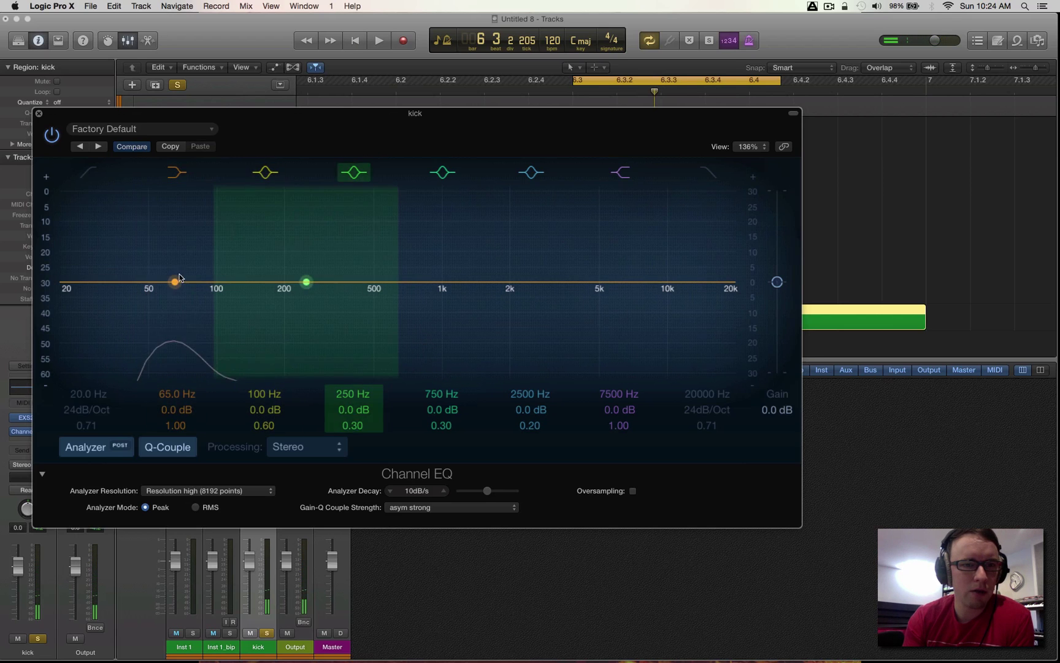
Step: Turn off the 65 Hz band and create a narrow +17.5 dB, Q 16 peak at 58 Hz
click(177, 173)
drag(353, 282, 155, 245)
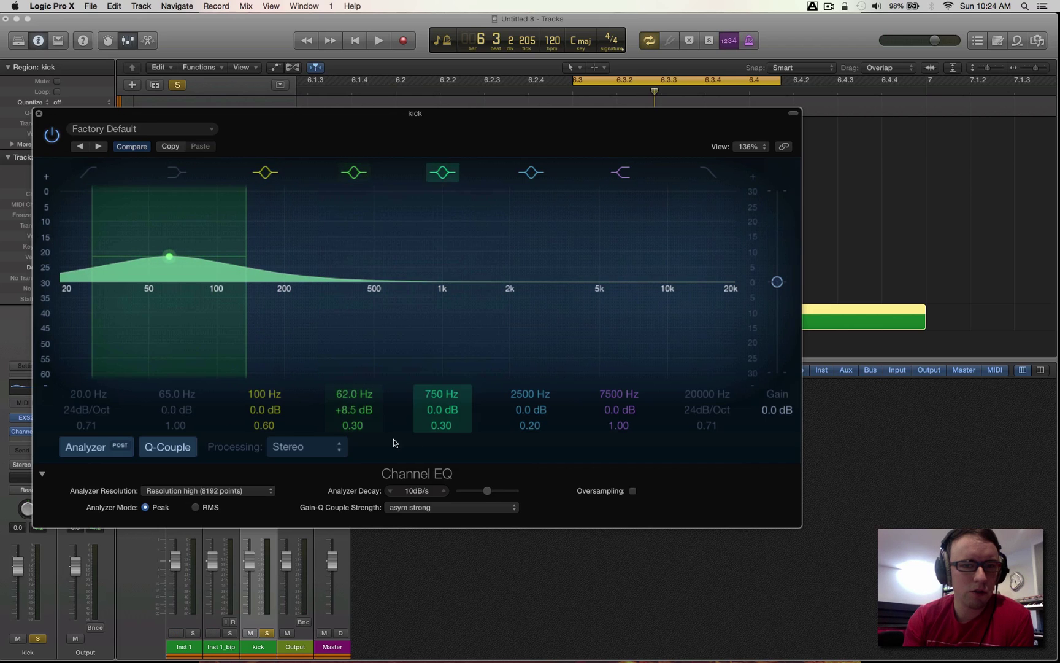
mouse_move(354, 425)
mouse_down()
mouse_move(354, 392)
mouse_move(354, 411)
mouse_up()
drag(170, 257, 164, 226)
key(space)
key(space)
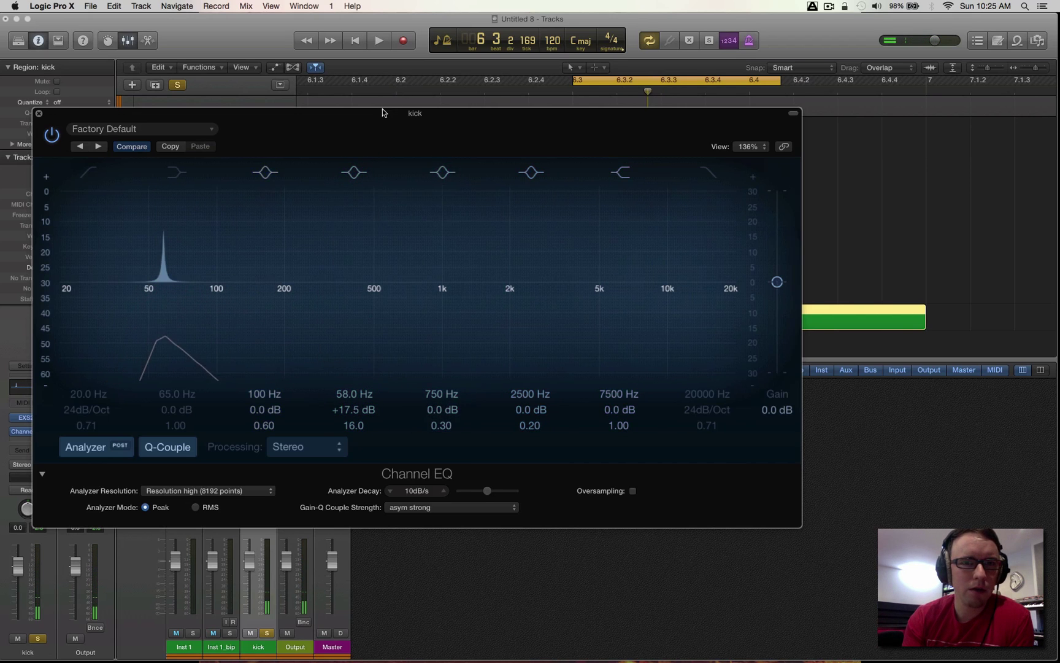
drag(378, 112, 678, 115)
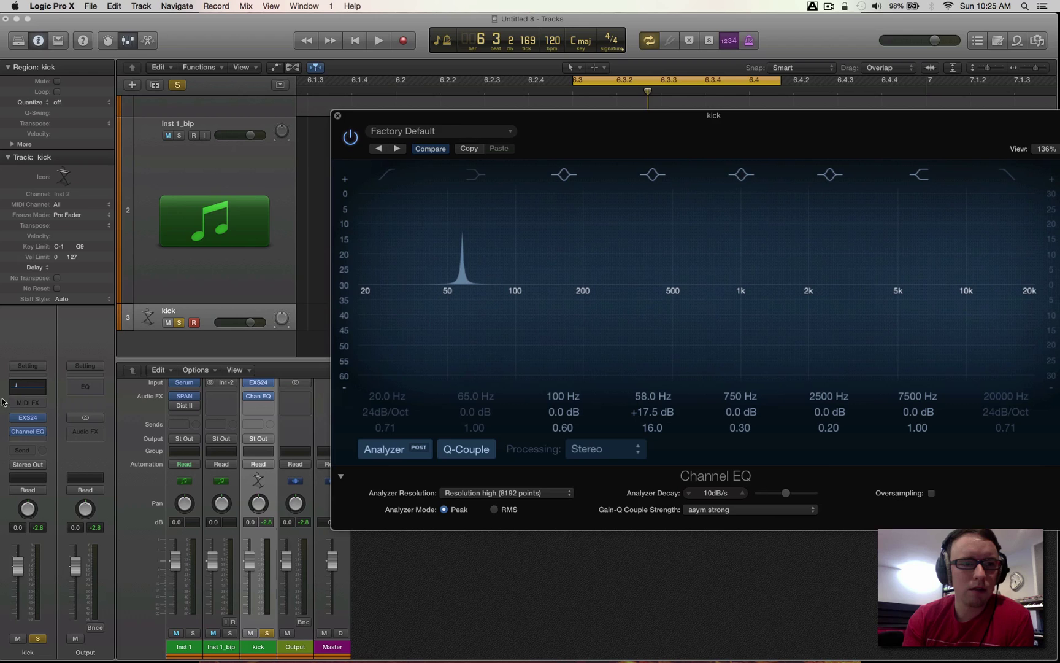
Step: Insert a Metering Tuner after the Channel EQ and place its window over the EQ
click(30, 441)
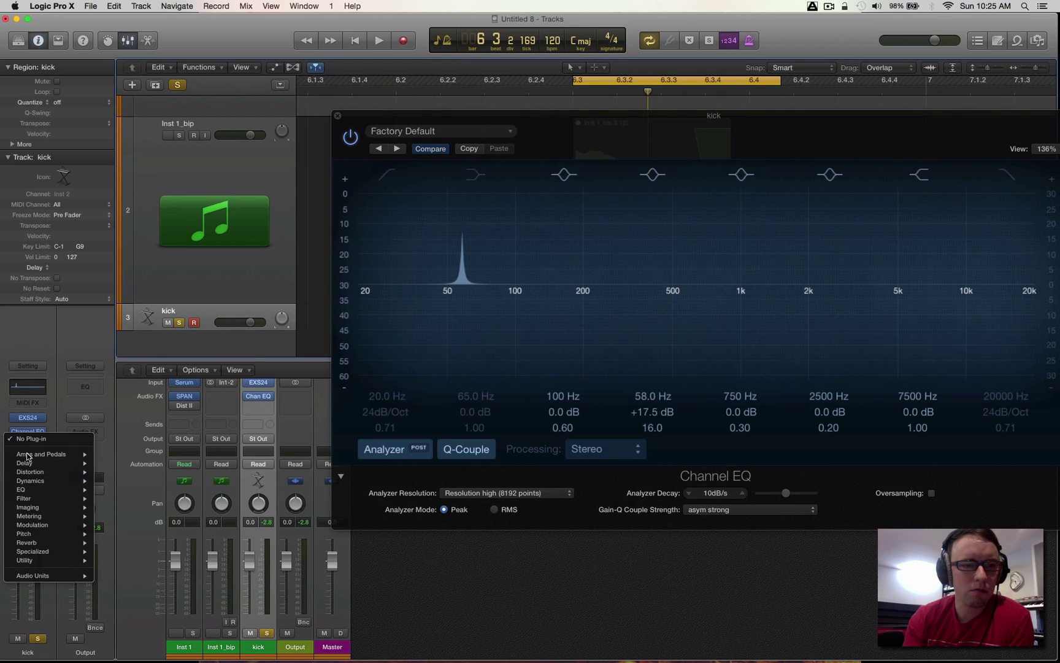
mouse_move(40, 565)
mouse_move(50, 518)
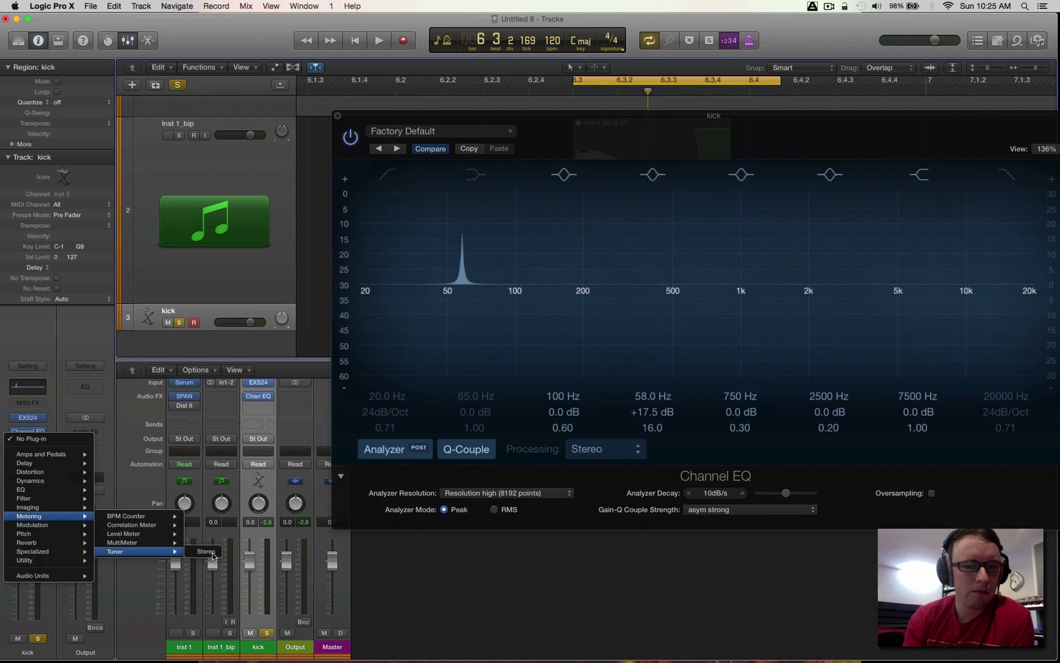
key(Escape)
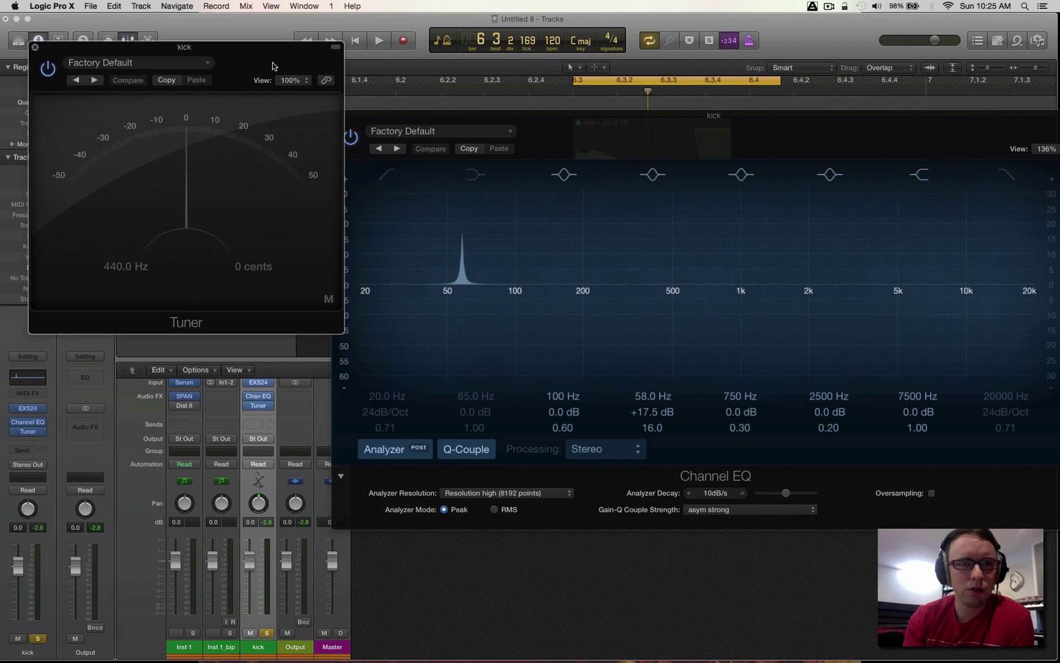
drag(273, 65, 883, 201)
Step: Play the kick so the Tuner reads A# at -8 cents, then add software instrument track Inst 3
key(space)
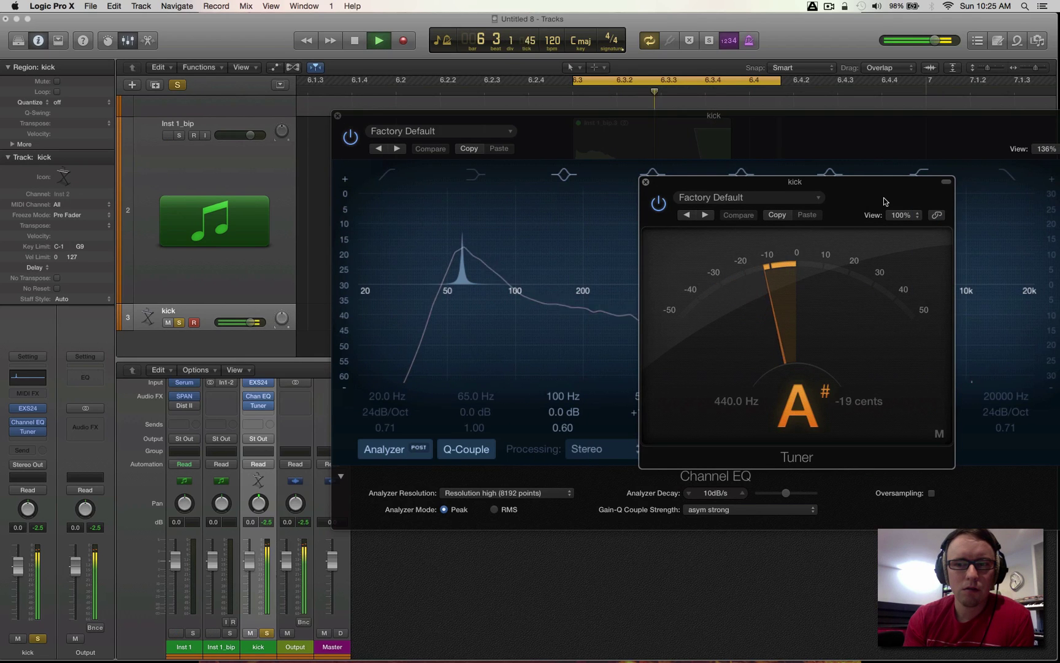
key(space)
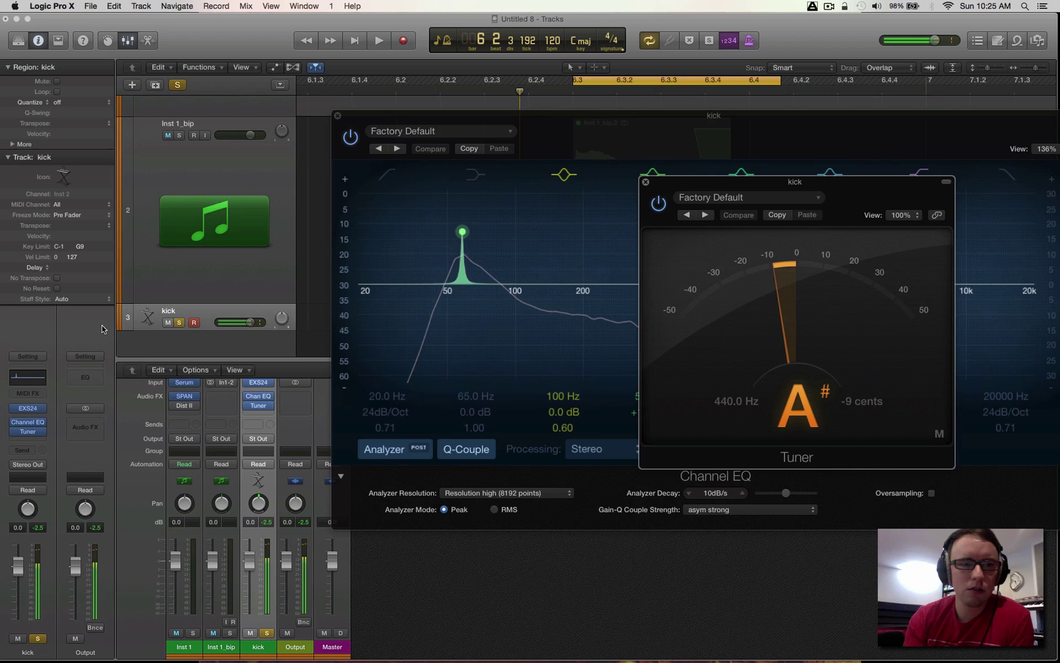
key(alt+super+s)
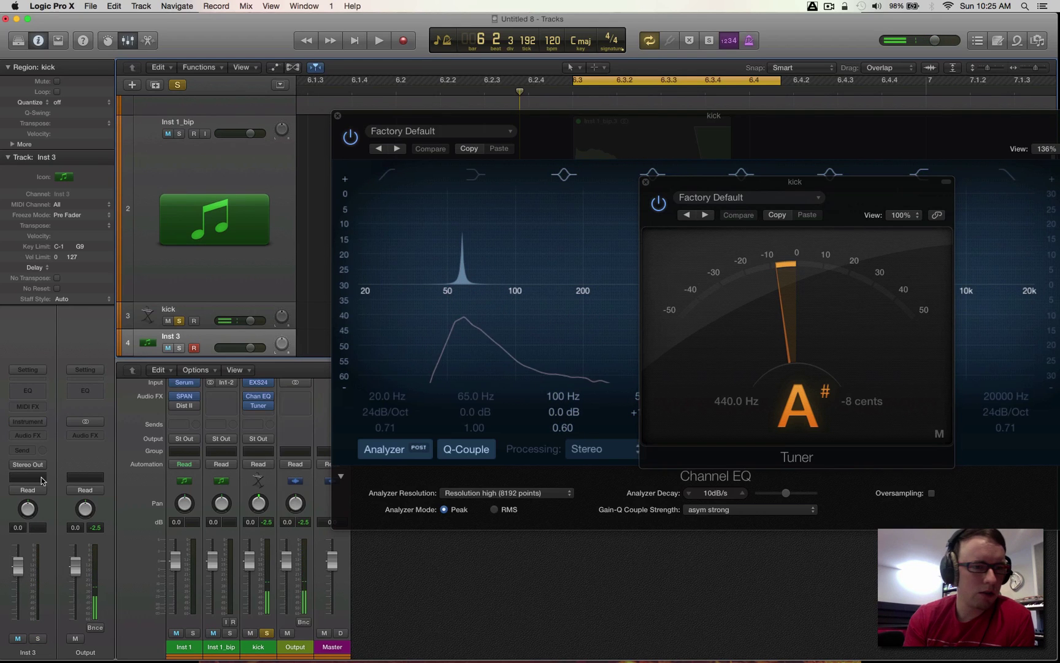
Step: Leave Inst 3's instrument list unchanged and open the Musical Typing keyboard to play a Y note
click(43, 421)
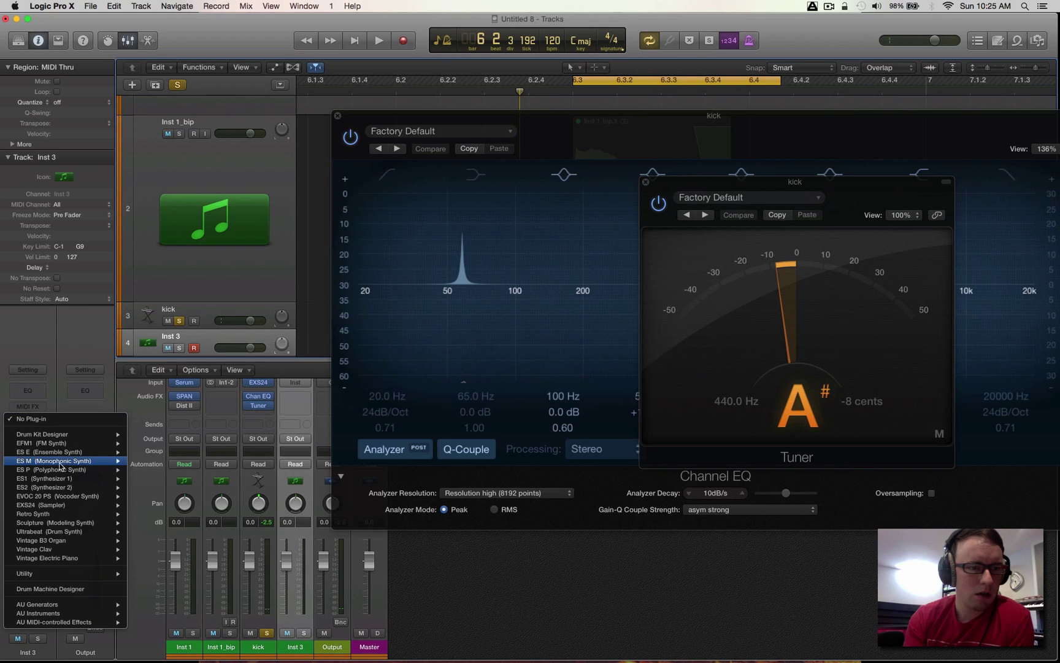
click(157, 461)
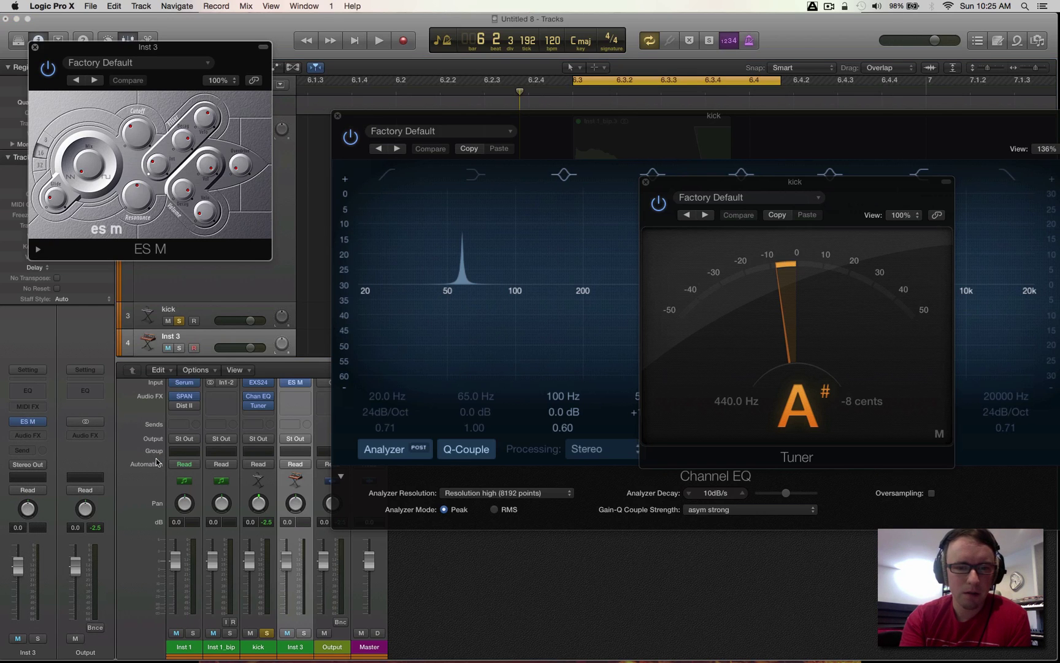
key(super+k)
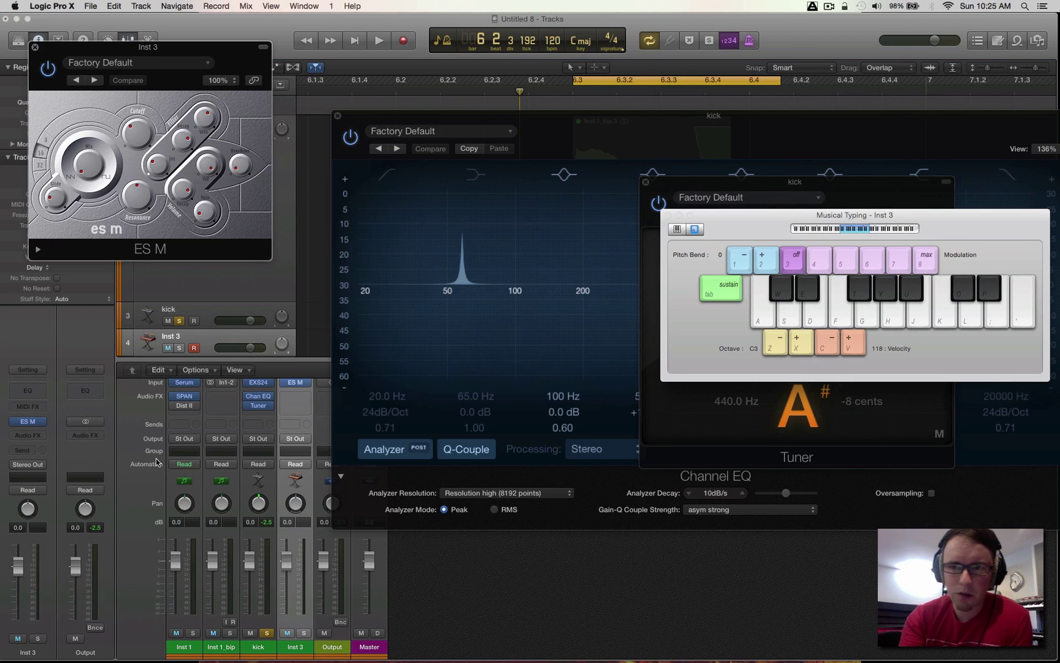
key(y)
key(y)
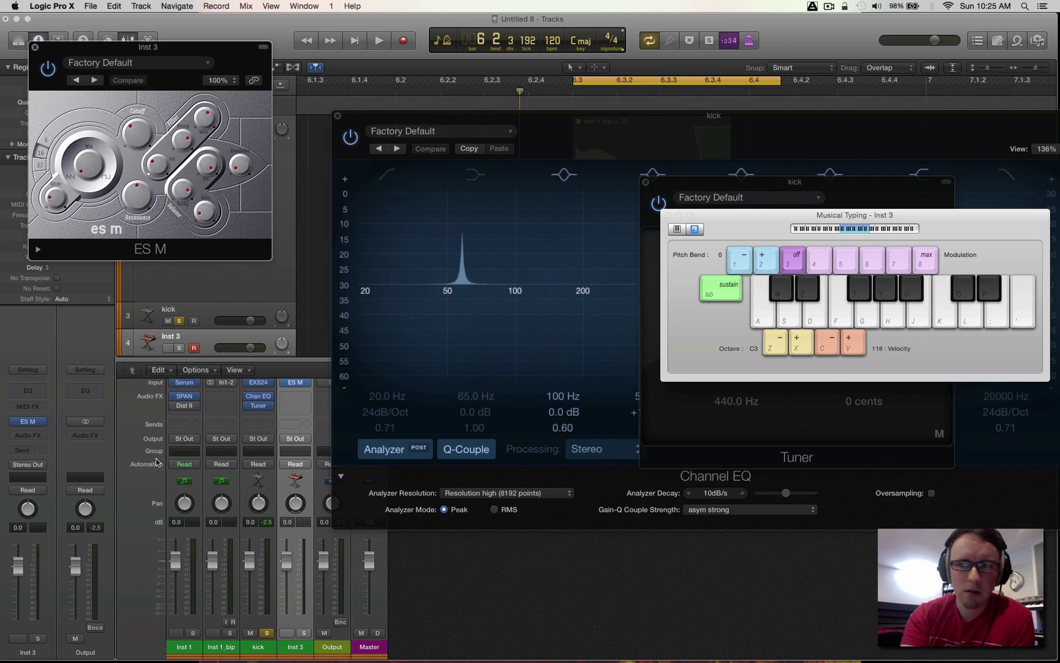
Step: Solo Inst 3, compare Y and U reference notes against kick playback, then close the Channel EQ window
click(178, 347)
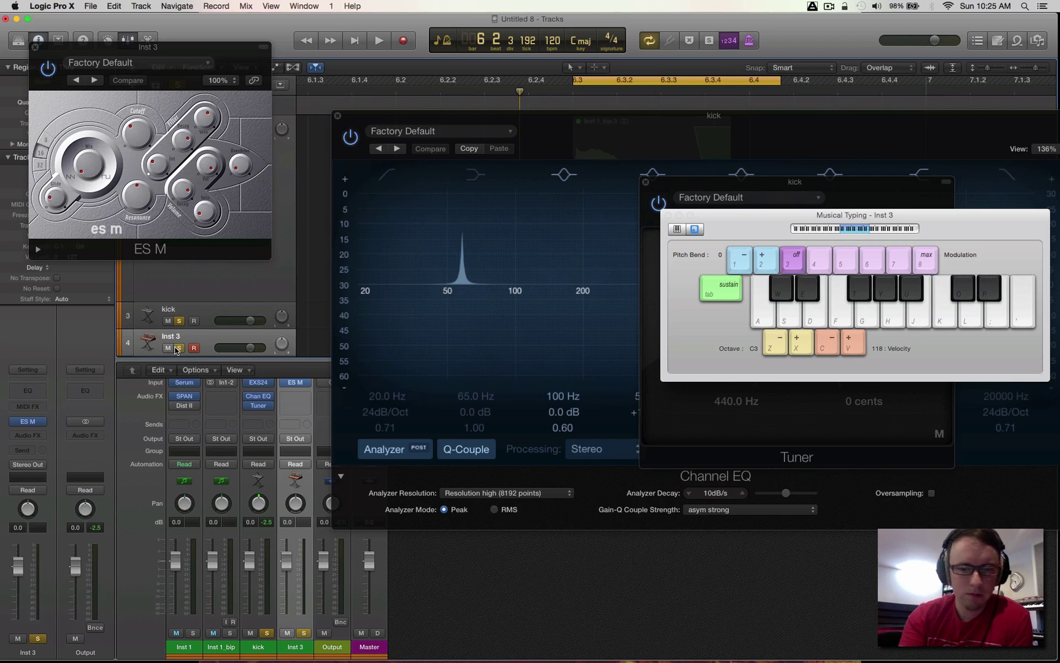
key(y)
key(space)
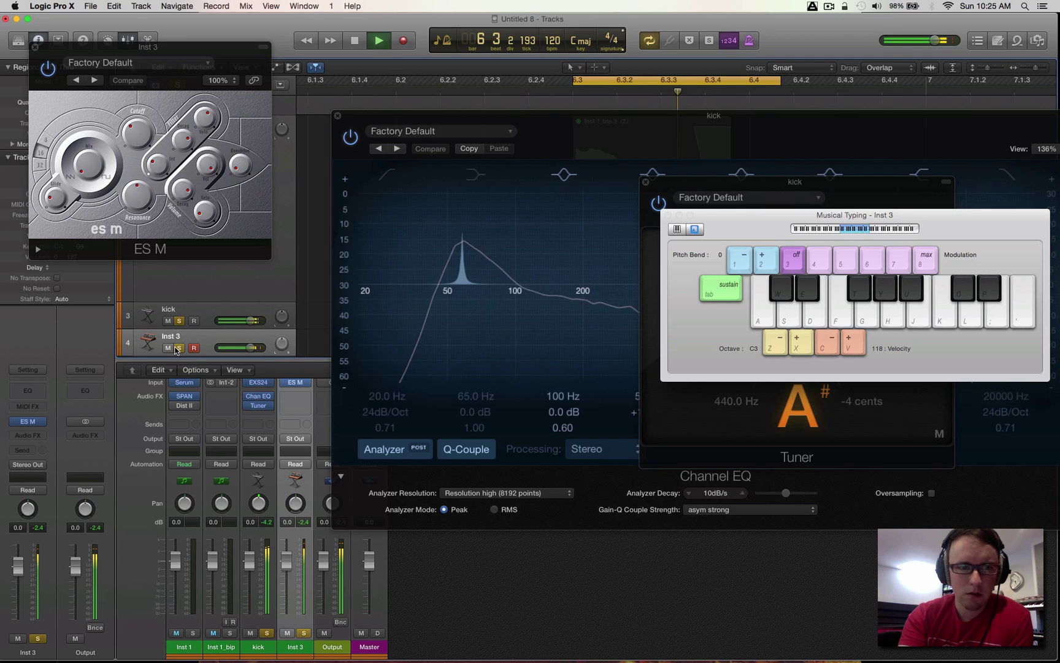
key(y)
key(u)
key(u)
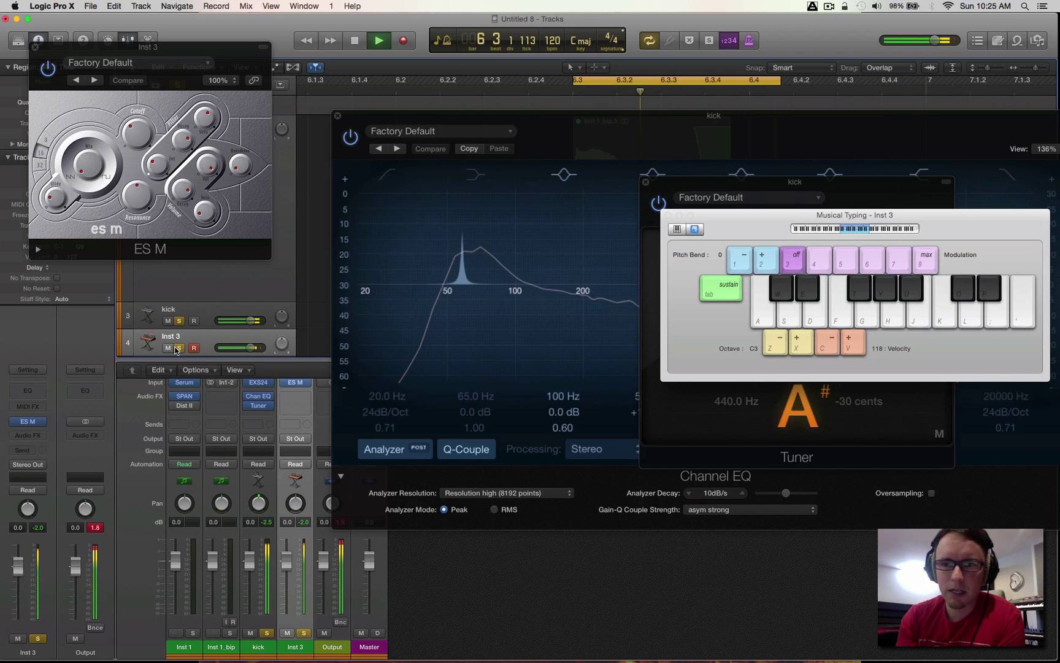
key(space)
key(u)
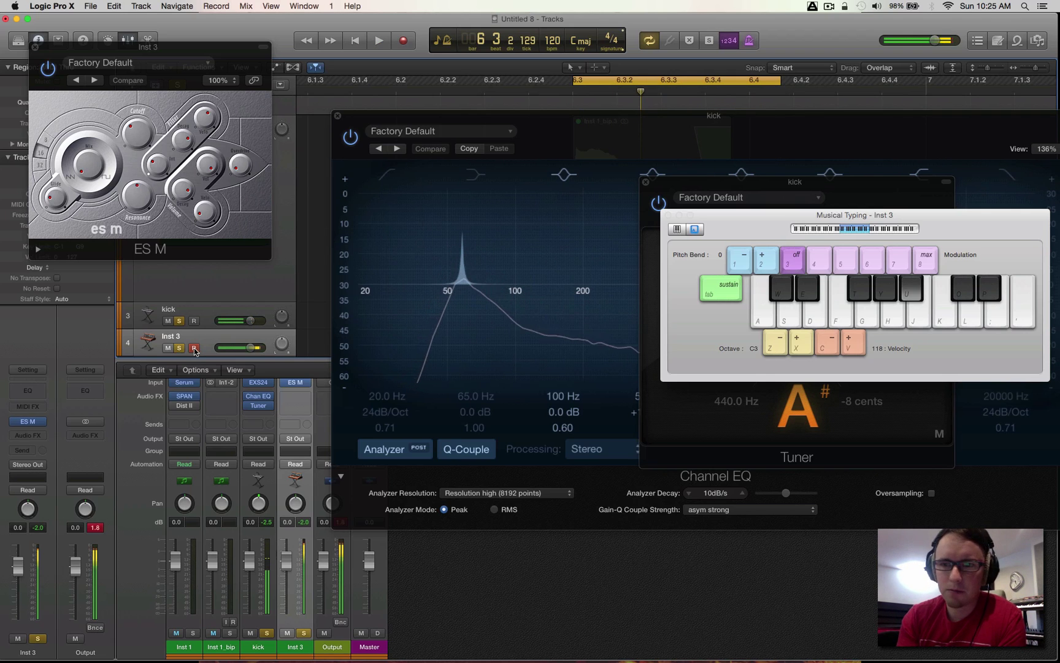
key(y)
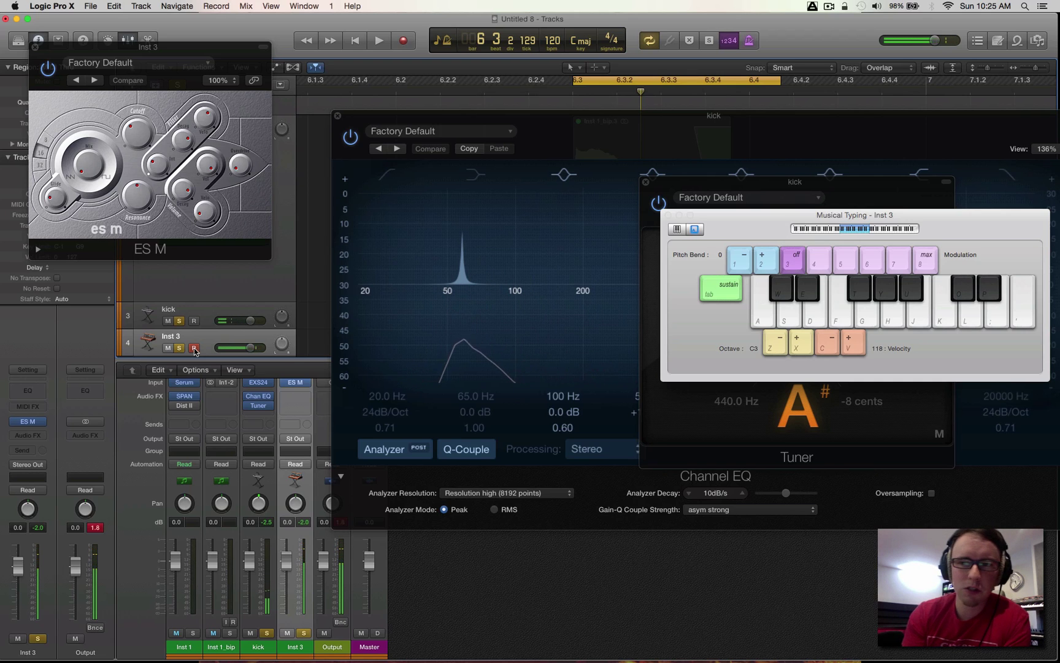
key(u)
key(u)
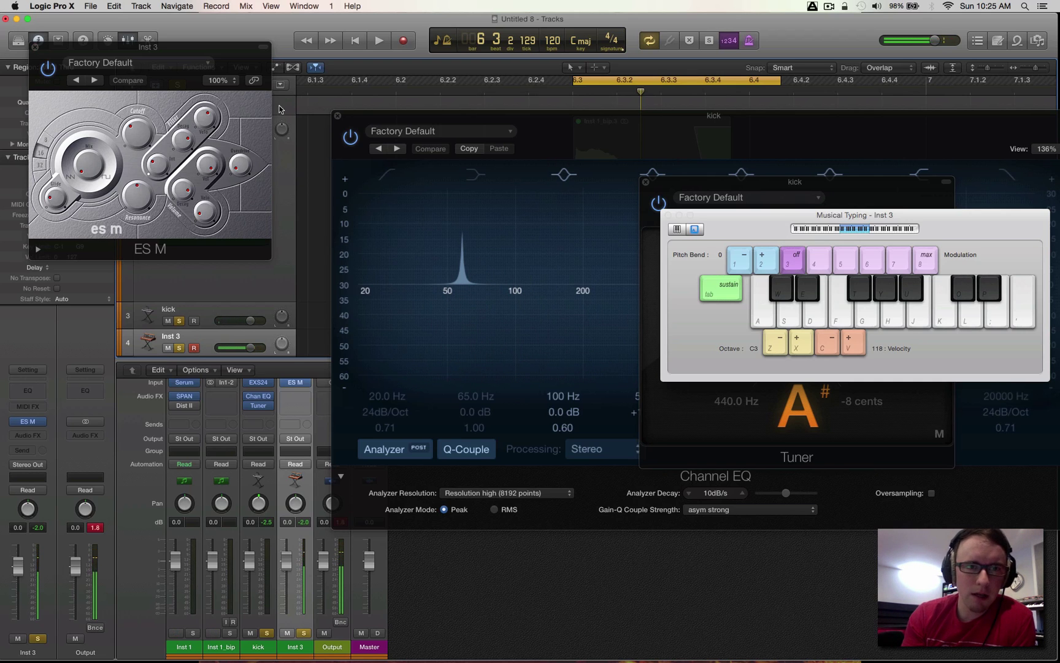
click(342, 114)
click(338, 115)
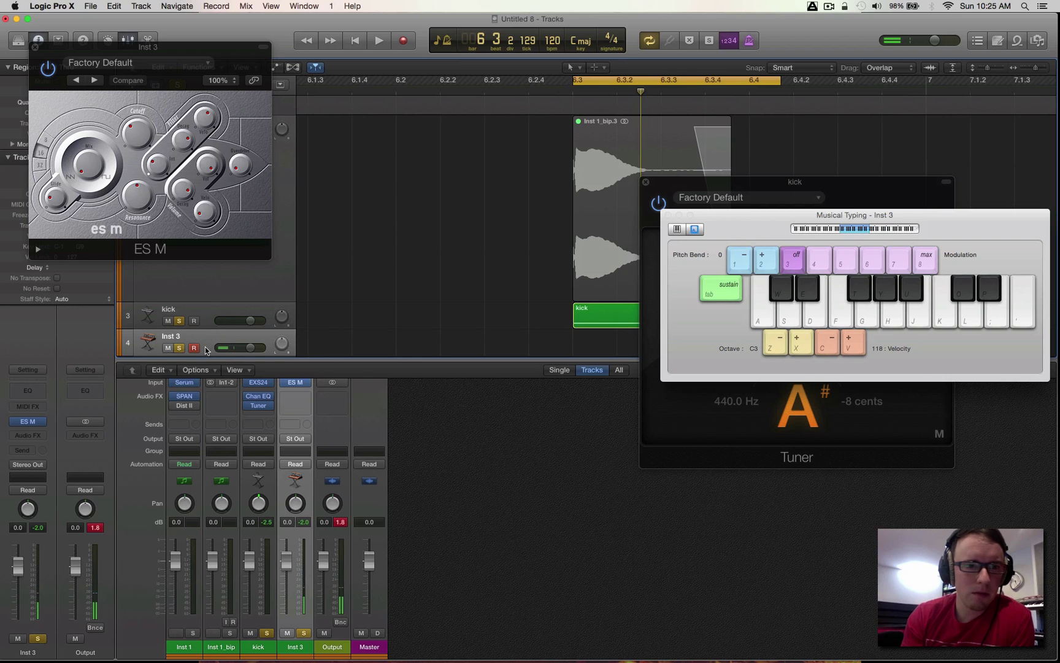
Step: On the kick track's EXS24, set the Inst 1_bip.3 zone's root key to A#1
click(210, 309)
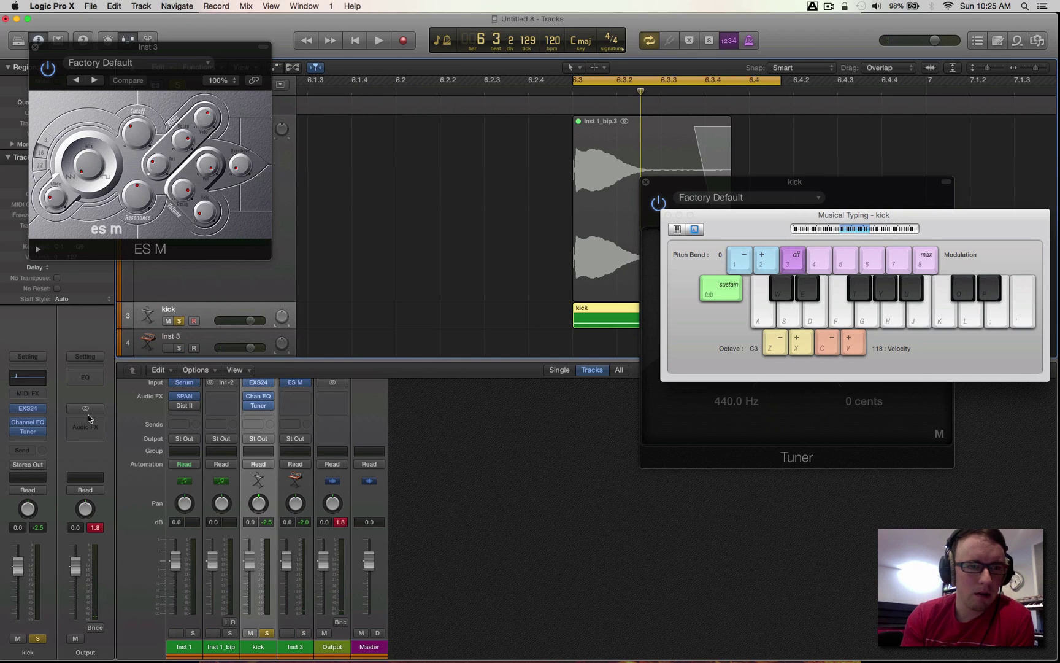
click(27, 410)
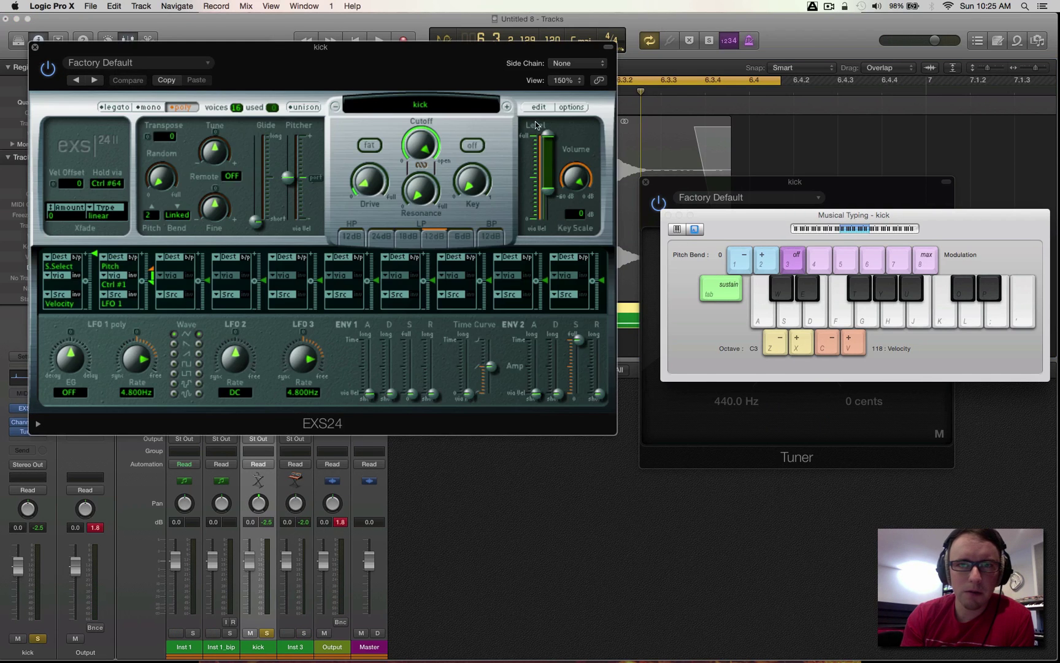
click(382, 142)
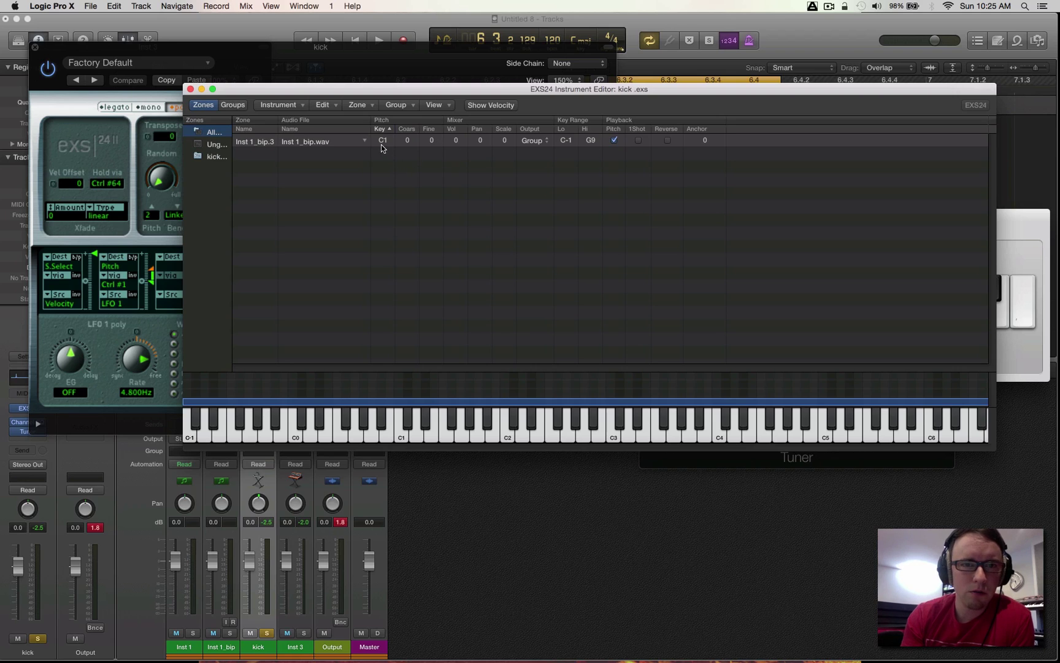
drag(382, 148, 383, 141)
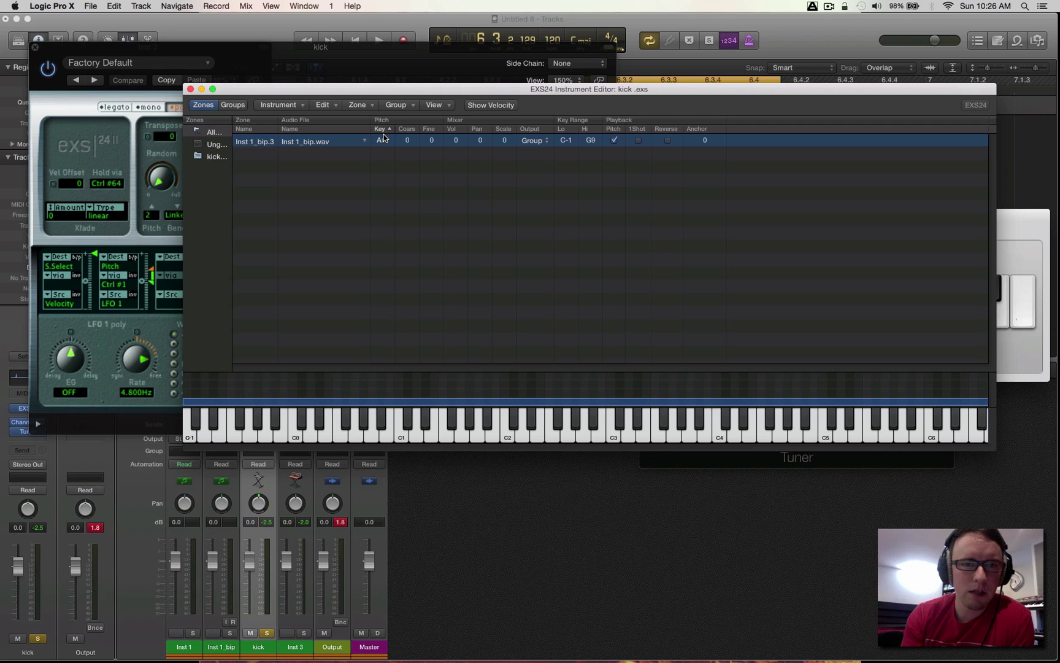
Step: Audition the kick sample on C1, C2 and A#1
click(403, 436)
click(509, 436)
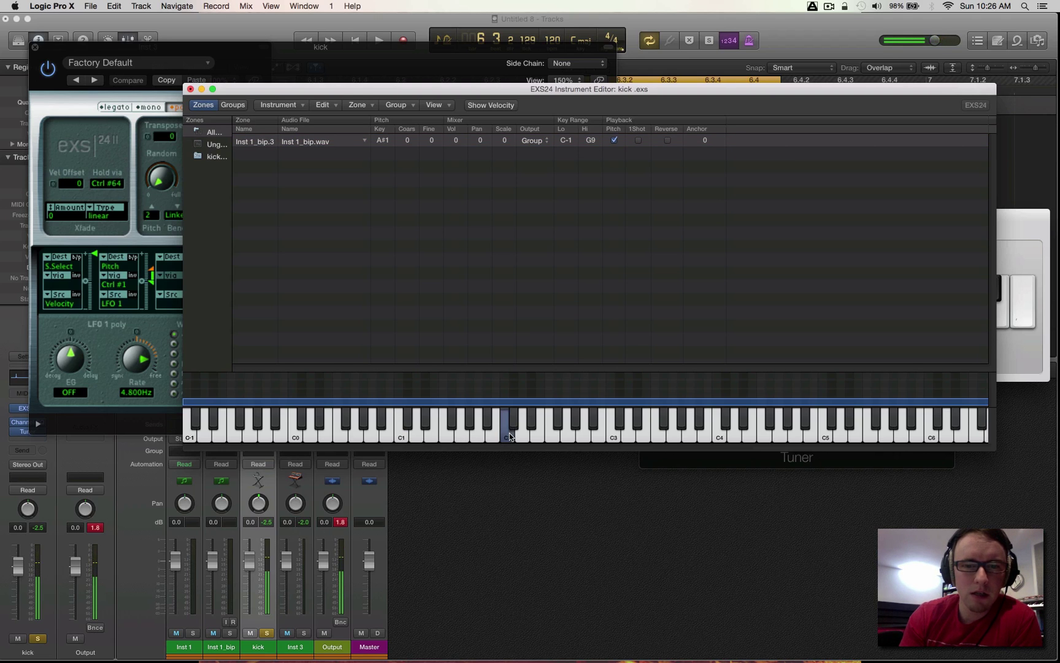
click(509, 436)
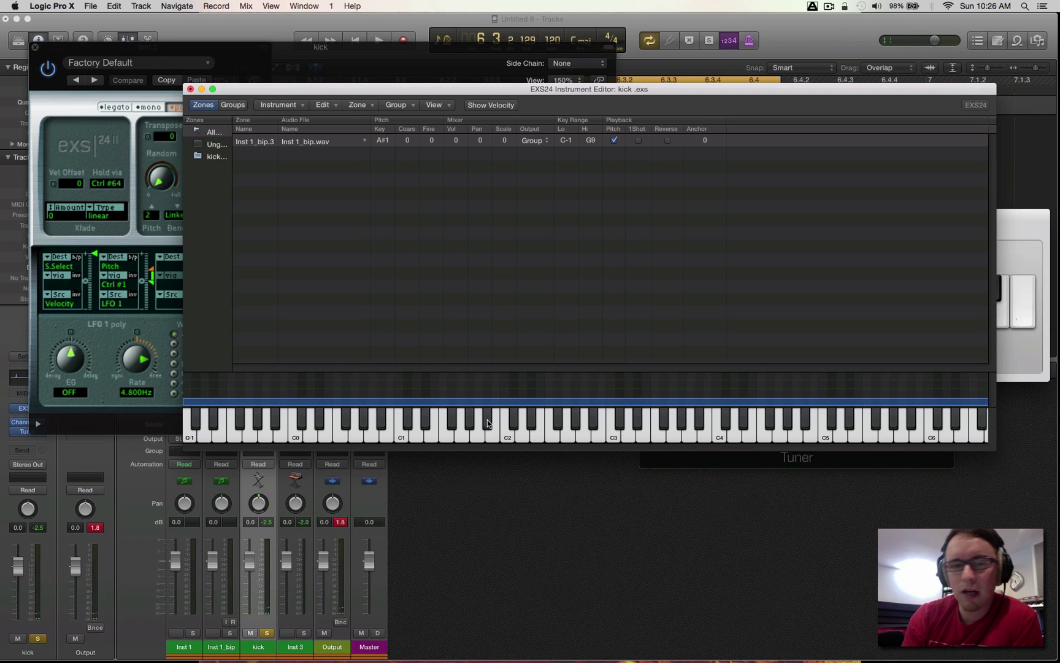
click(488, 423)
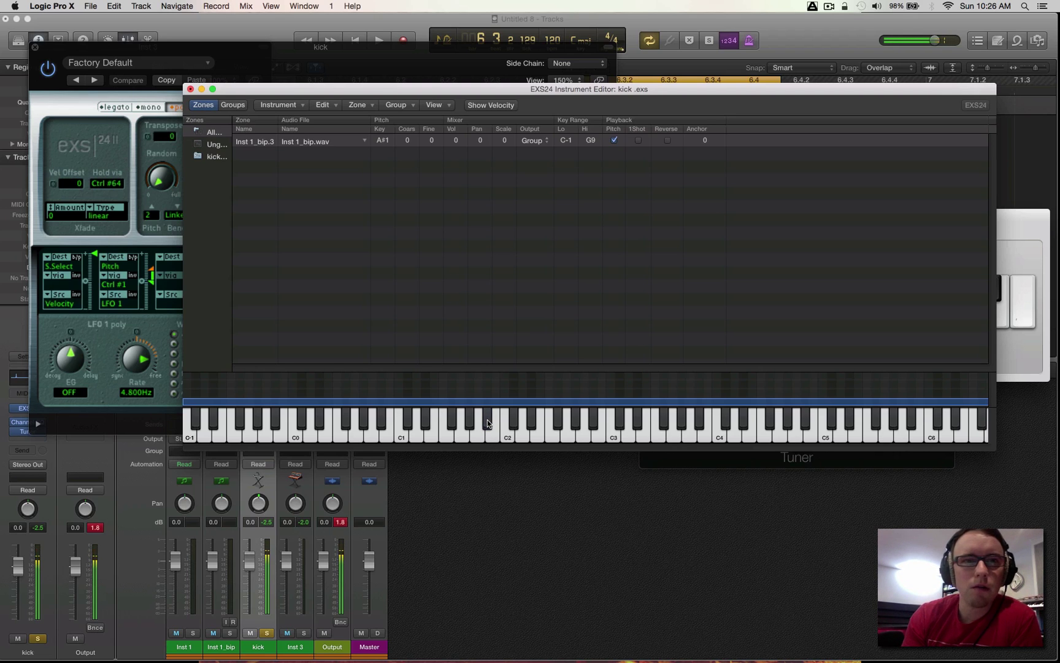
Step: Save the changes to kick.exs and close the ES M, Musical Typing and Tuner windows
click(190, 89)
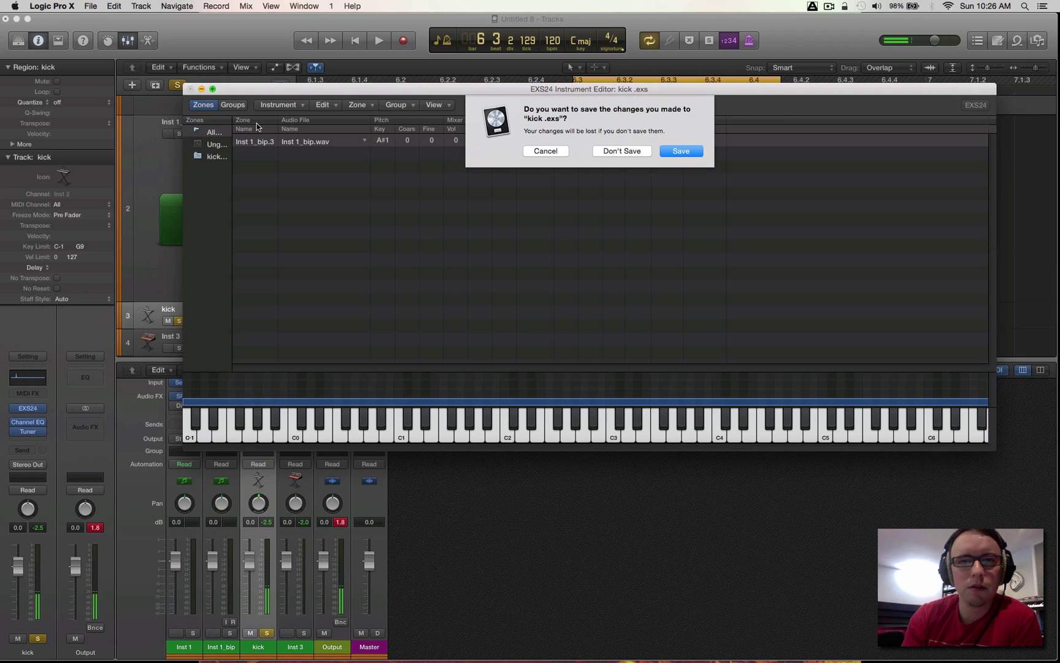
click(686, 151)
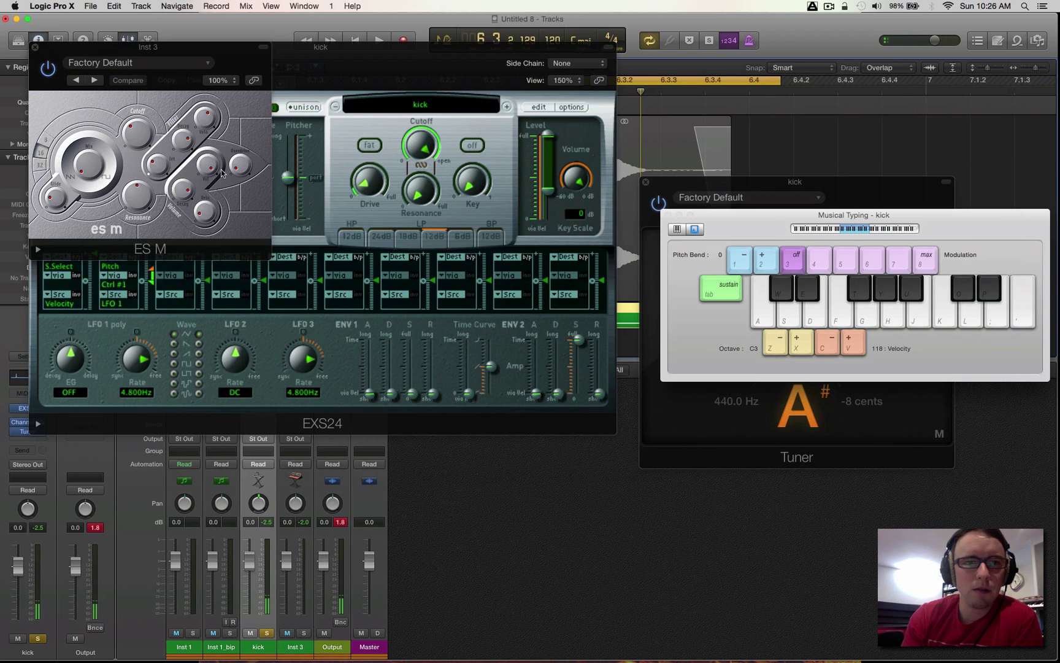
click(34, 47)
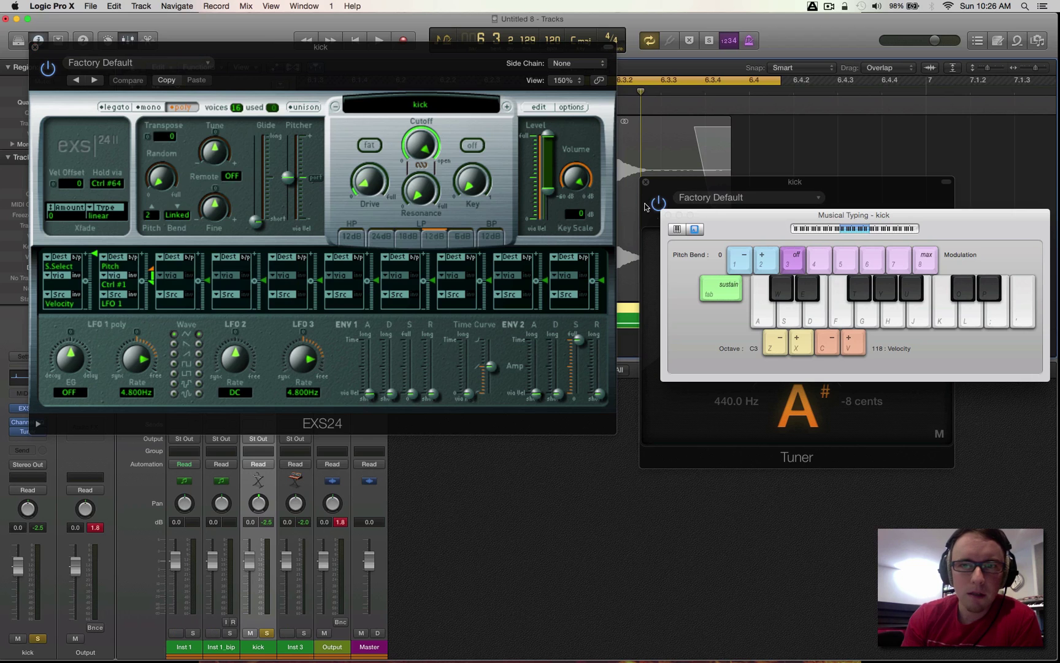
click(668, 215)
click(645, 182)
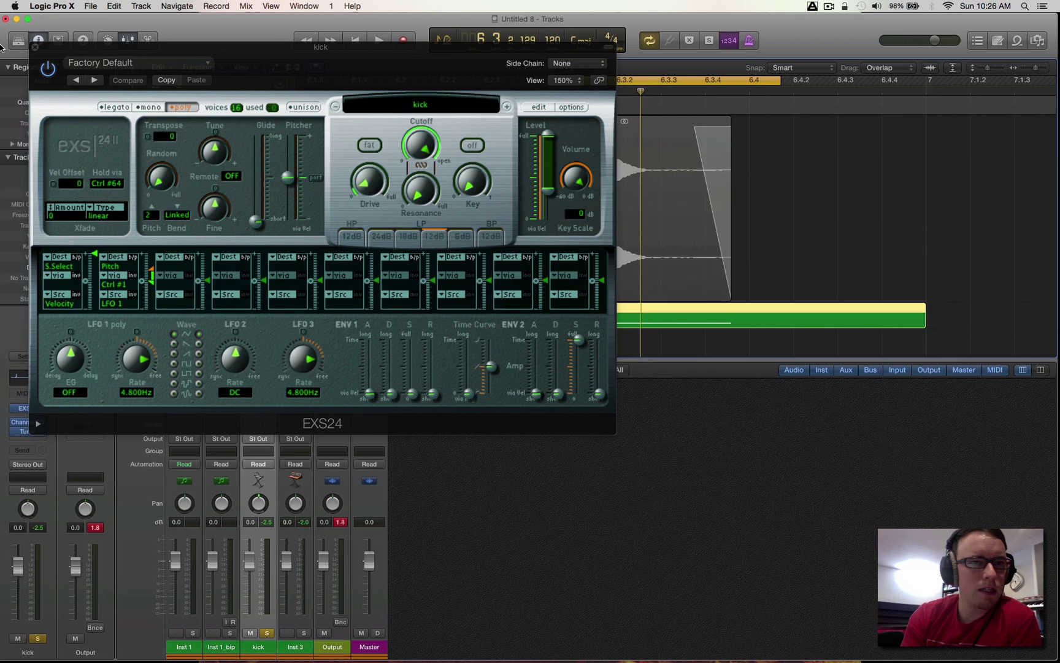
Step: Move the EXS24 window aside, select Inst 3, and zoom out to show all four tracks
drag(57, 47, 422, 370)
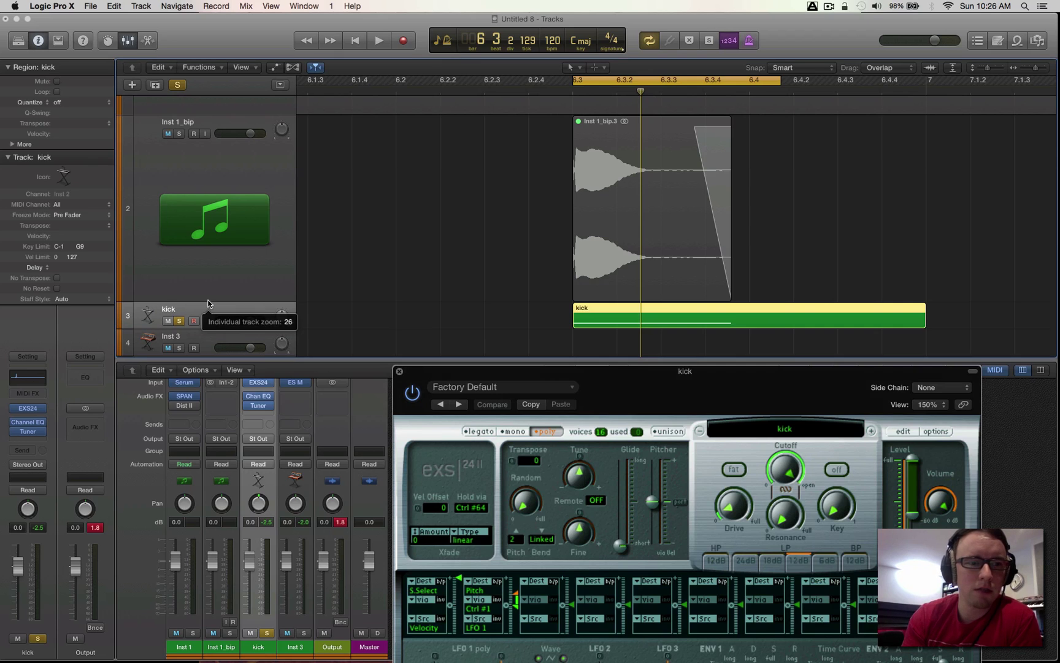
click(285, 294)
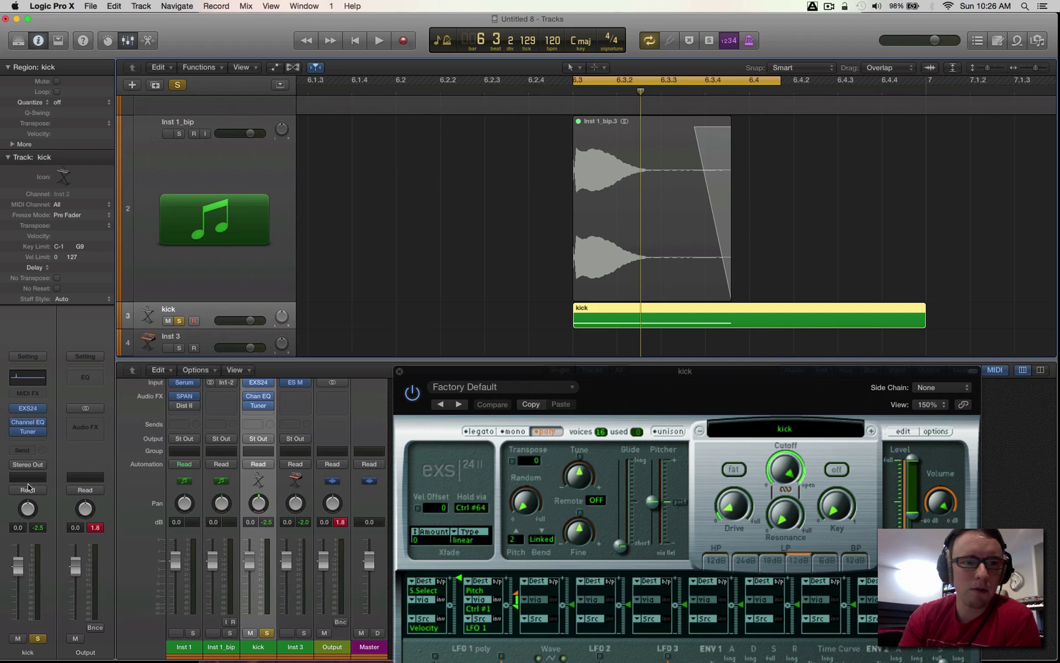
click(213, 336)
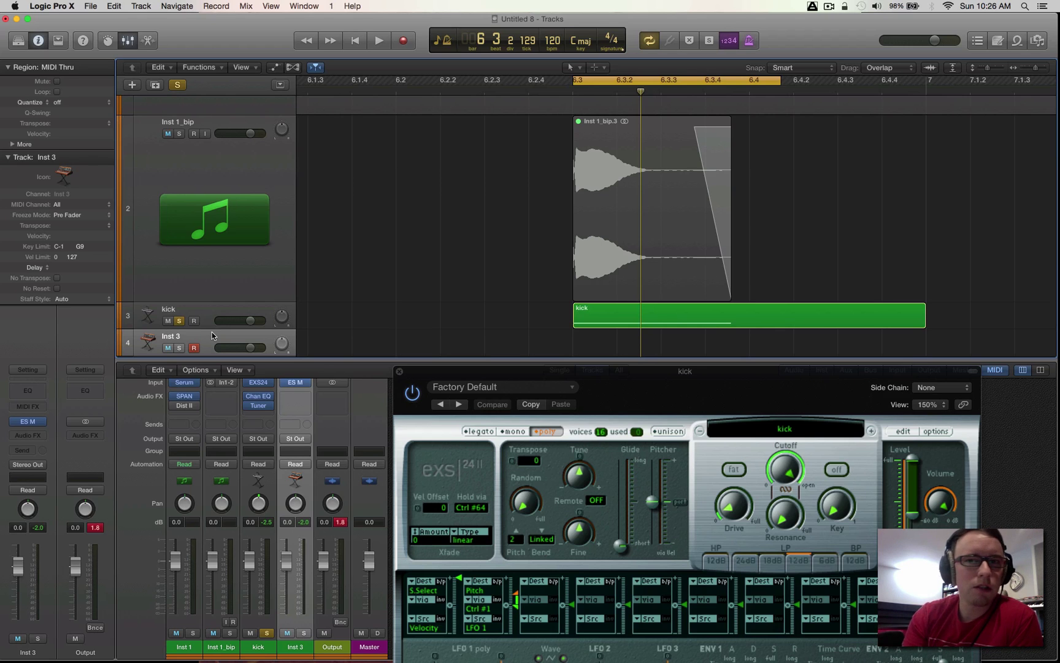
key(super+Up)
key(super+Up)
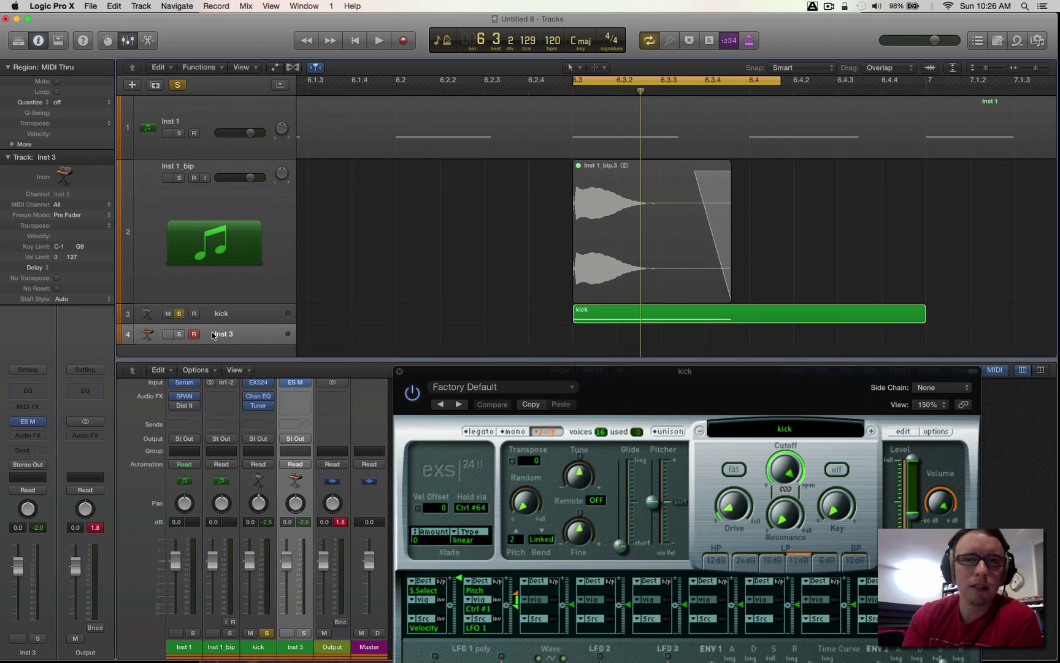
key(super+Up)
key(super+Left)
key(super+Left)
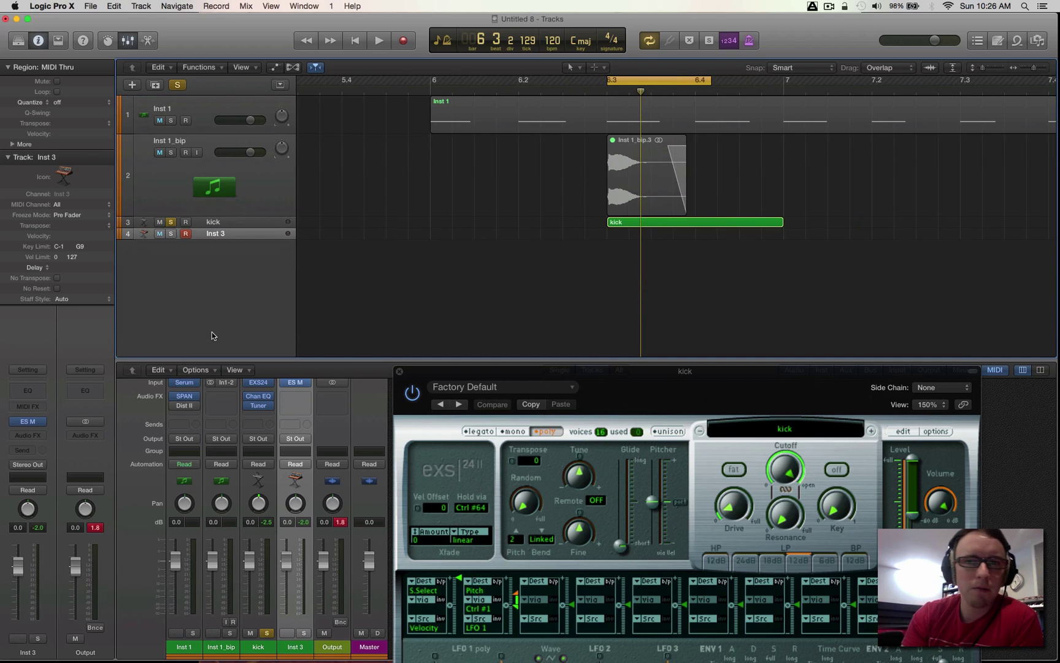